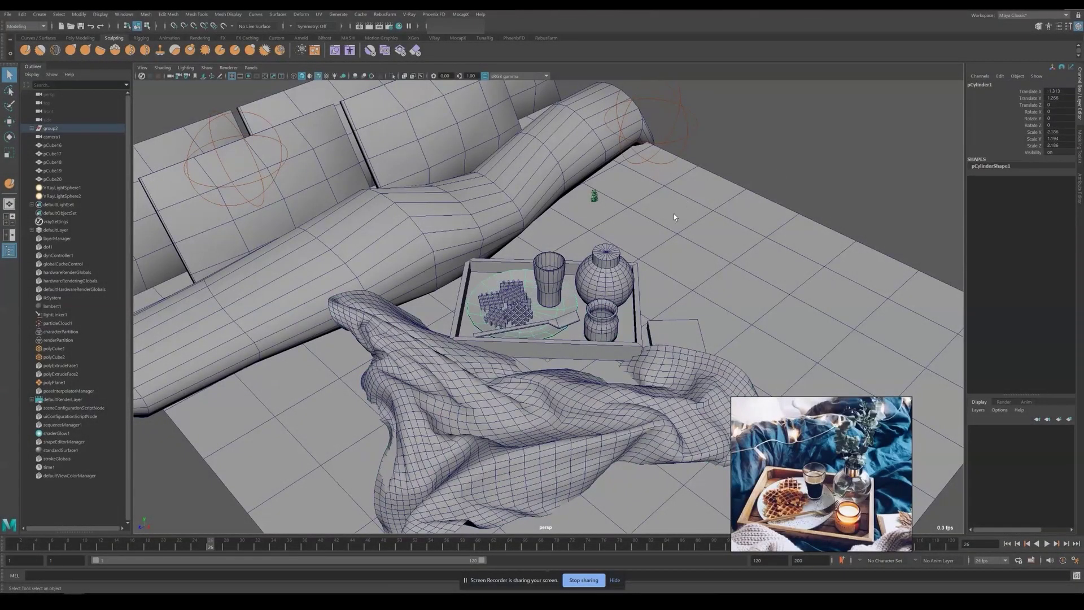
Group the sofa, tray, blanket and tableware meshes as 'Blocking' and hide the group.
{"action": "key", "text": "a"}
{"action": "left_click_drag", "start_coordinate": [352, 438], "coordinate": [460, 361]}
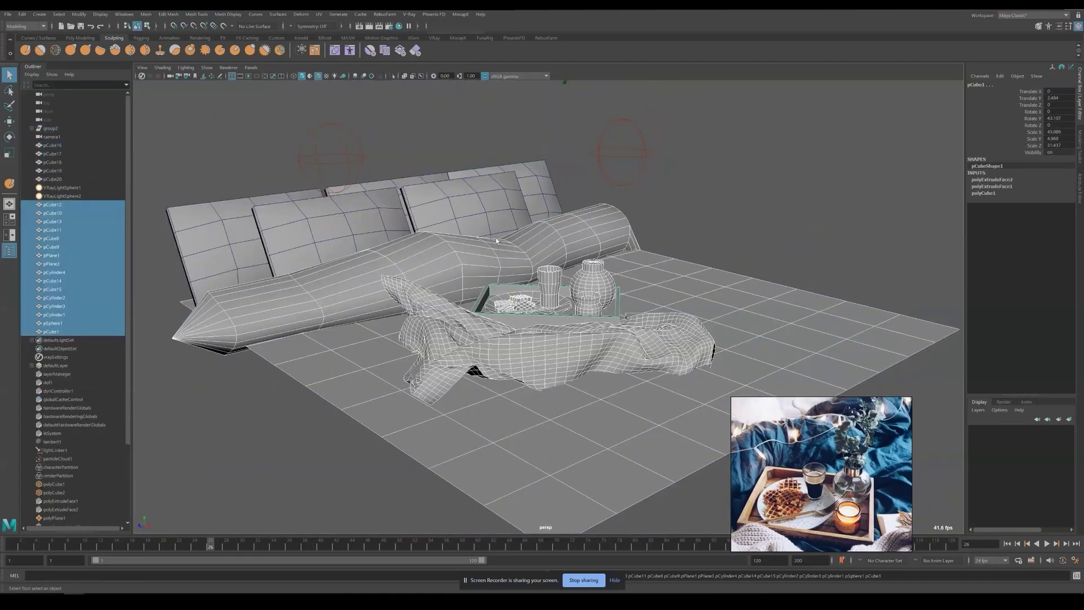
{"action": "key", "text": "ctrl+g"}
{"action": "double_click", "coordinate": [52, 154]}
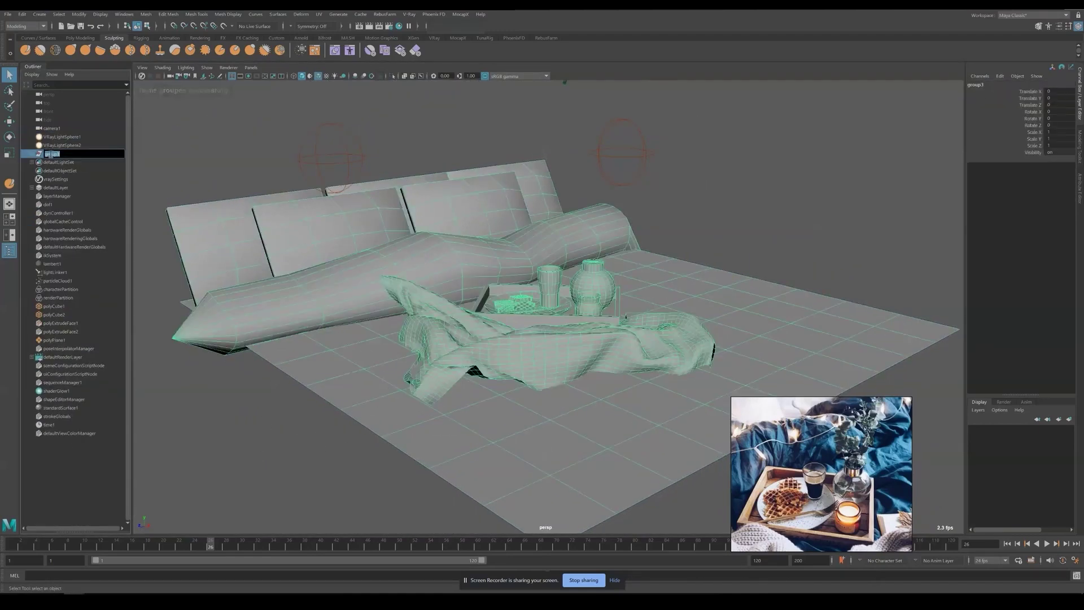
{"action": "key", "text": "f"}
{"action": "scroll", "coordinate": [600, 326], "scroll_direction": "up", "scroll_amount": 3}
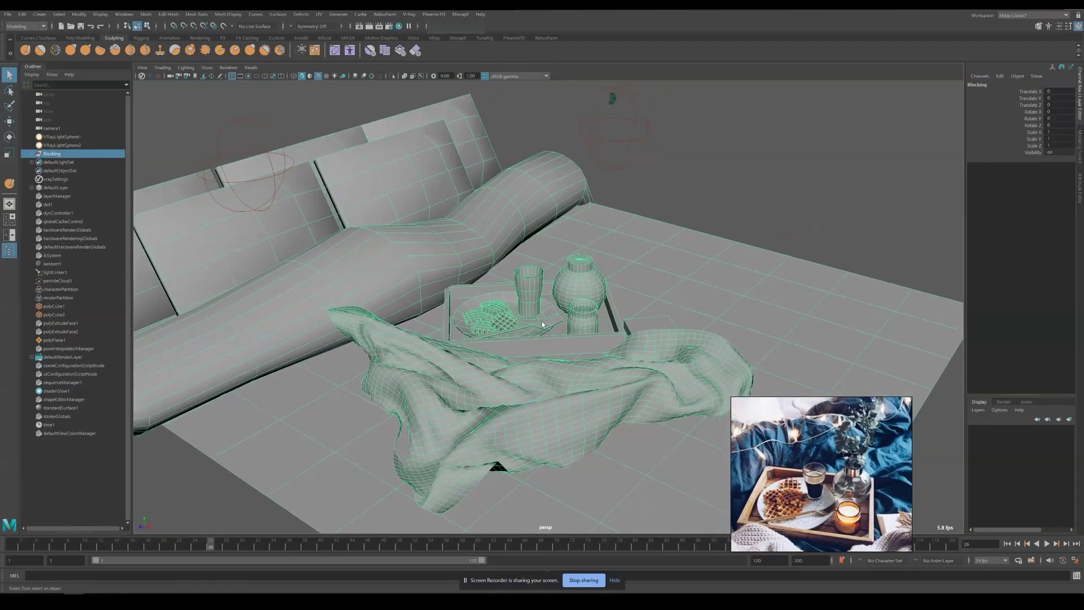
{"action": "key", "text": "ctrl+h"}
Import the Book, glass, jar, Fabrics, plant, Plate and Fork, and Waffle OBJ models.
{"action": "left_click", "coordinate": [8, 14]}
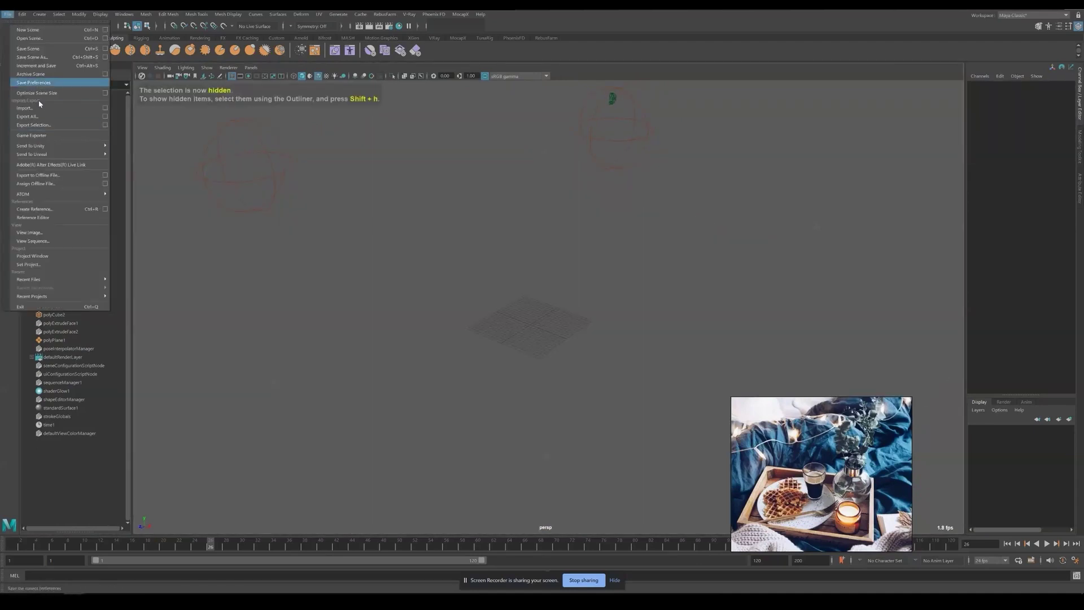
{"action": "left_click", "coordinate": [24, 108]}
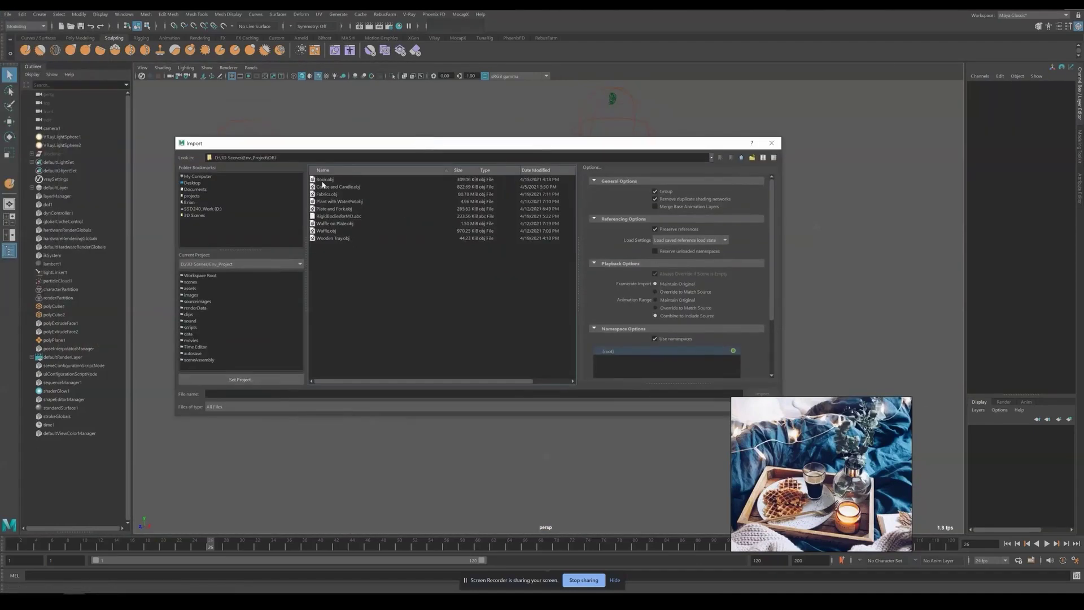
{"action": "double_click", "coordinate": [325, 179]}
{"action": "left_click", "coordinate": [8, 14]}
{"action": "left_click", "coordinate": [24, 108]}
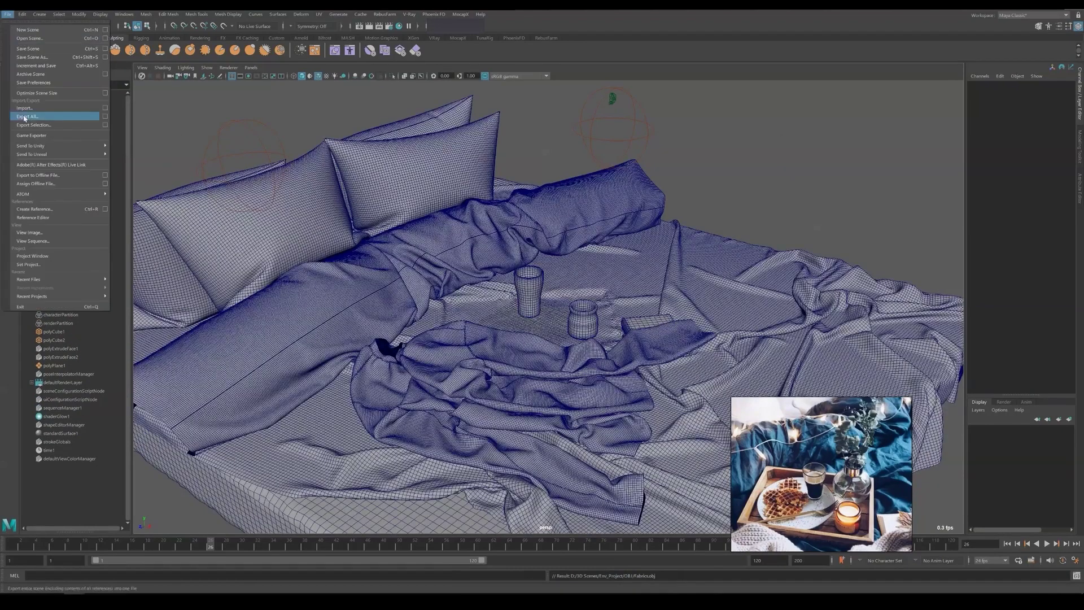
{"action": "left_click", "coordinate": [24, 108]}
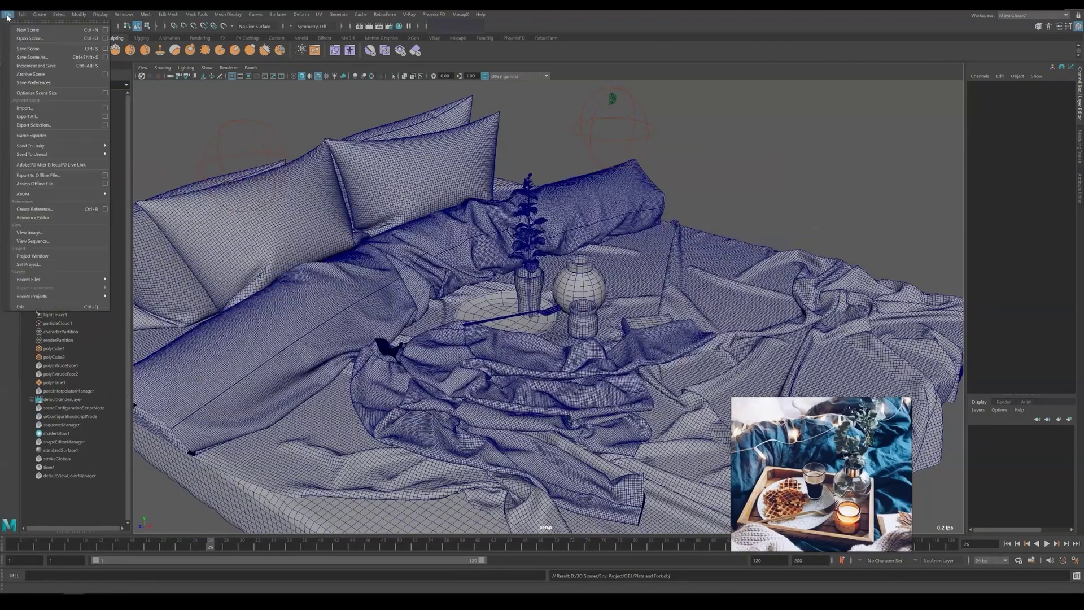
{"action": "left_click", "coordinate": [24, 107]}
{"action": "left_click", "coordinate": [338, 209]}
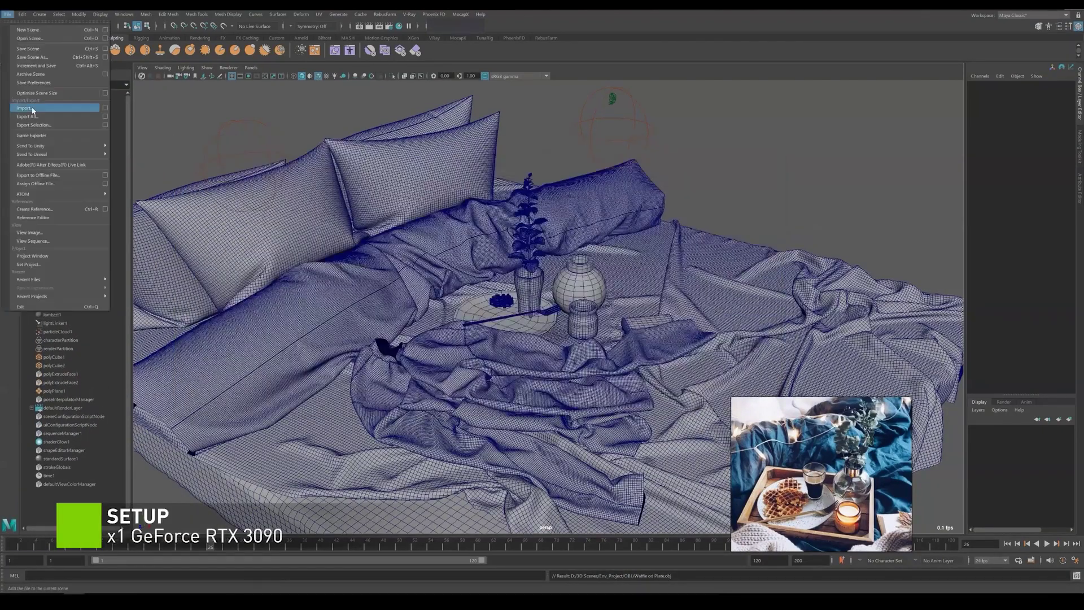
{"action": "left_click", "coordinate": [24, 108]}
{"action": "double_click", "coordinate": [327, 230]}
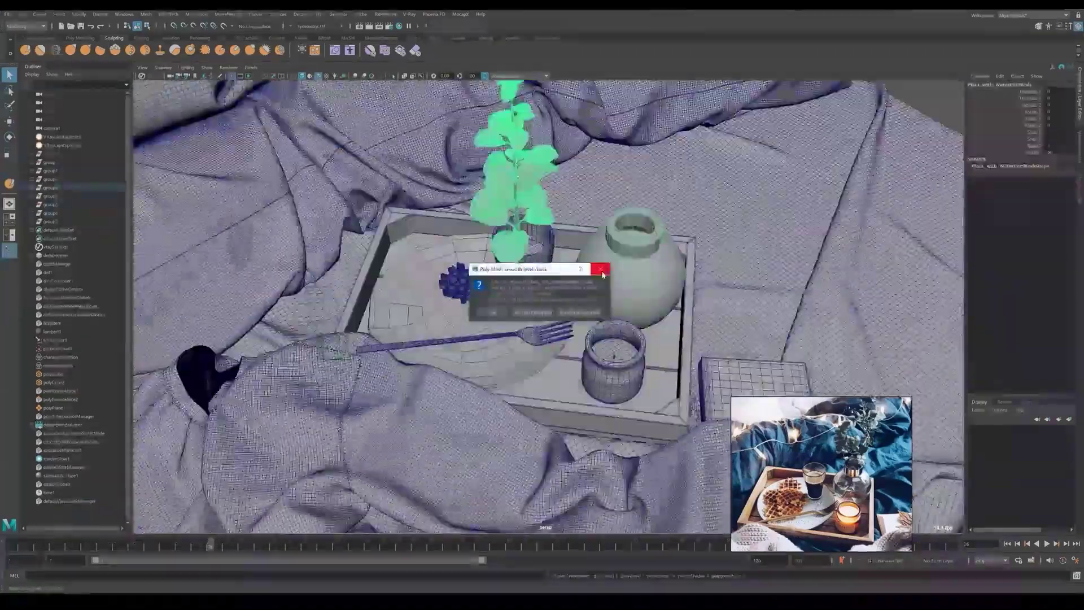
{"action": "left_click", "coordinate": [145, 14]}
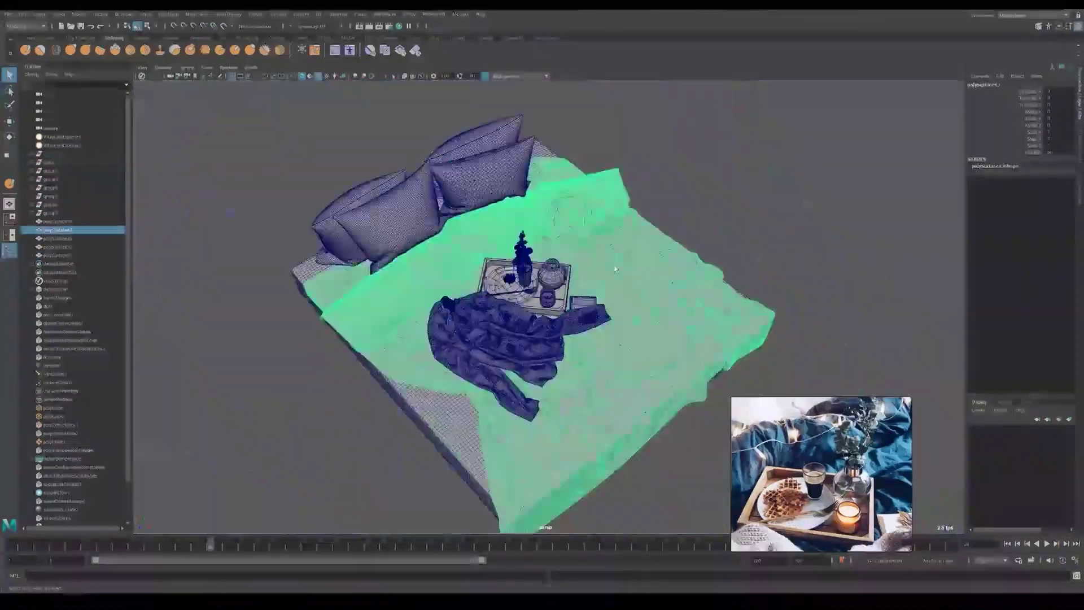
Extract the chosen faces in group1 into a separate mesh and name it Cloth.
{"action": "left_click", "coordinate": [51, 171]}
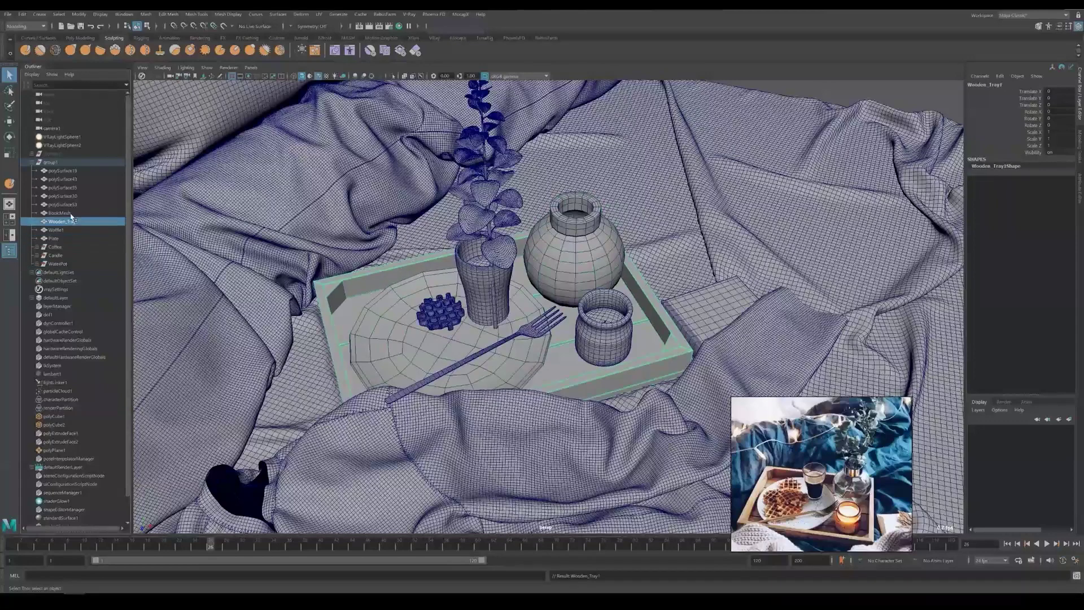
{"action": "left_click", "coordinate": [464, 501]}
{"action": "left_click", "coordinate": [61, 264]}
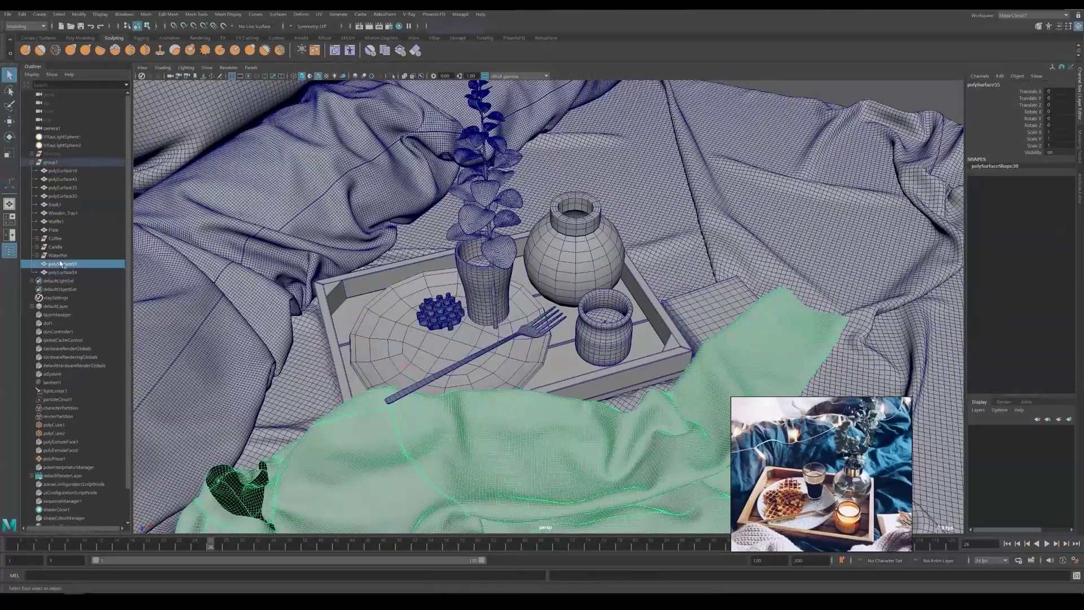
{"action": "type", "text": "Cloth"}
{"action": "key", "text": "Tab"}
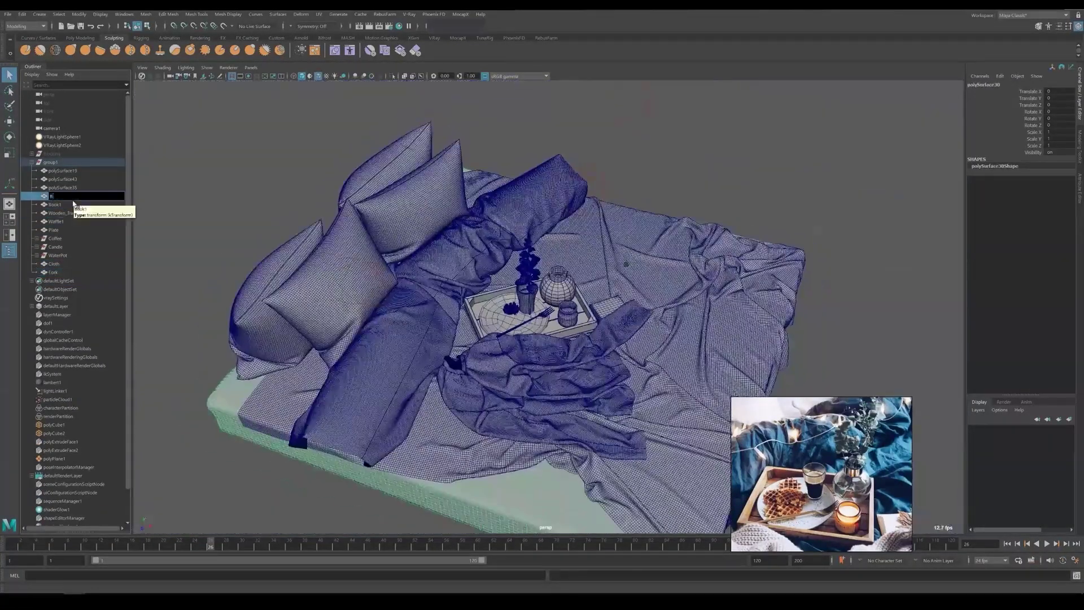
Rename the bed pieces Mattress, Pillow, Blanket and Plant.
{"action": "type", "text": "Mattress"}
{"action": "key", "text": "shift+Tab"}
{"action": "type", "text": "Pillow"}
{"action": "key", "text": "shift+Tab"}
{"action": "type", "text": "Blanket"}
{"action": "key", "text": "shift+Tab"}
{"action": "type", "text": "Plant"}
{"action": "key", "text": "Return"}
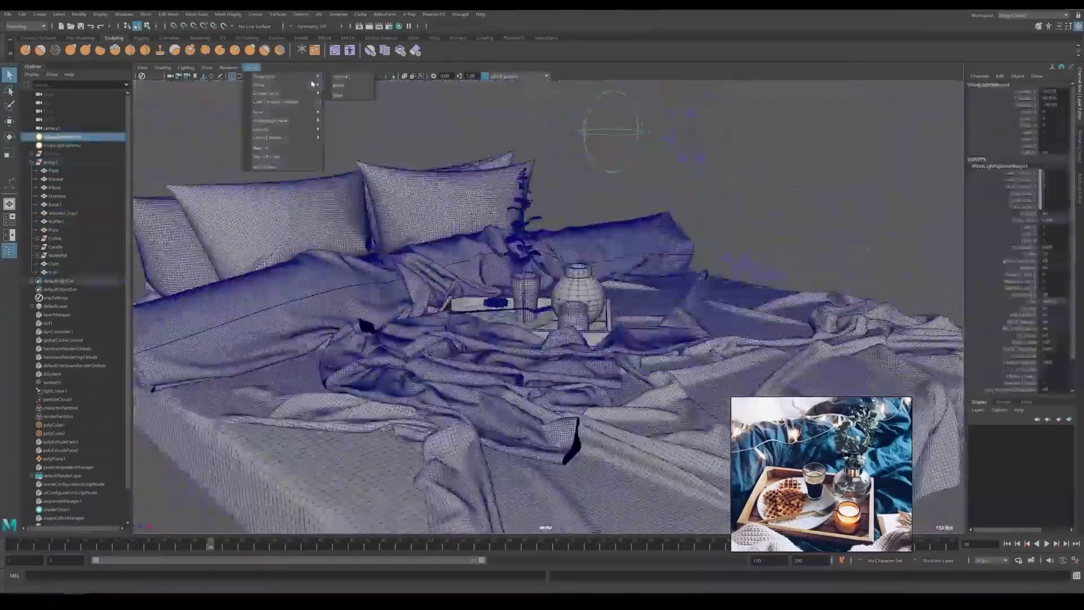
Review the V-Ray render settings: renderer devices, GI, settings, overrides, render elements and IPR.
{"action": "left_click", "coordinate": [556, 314]}
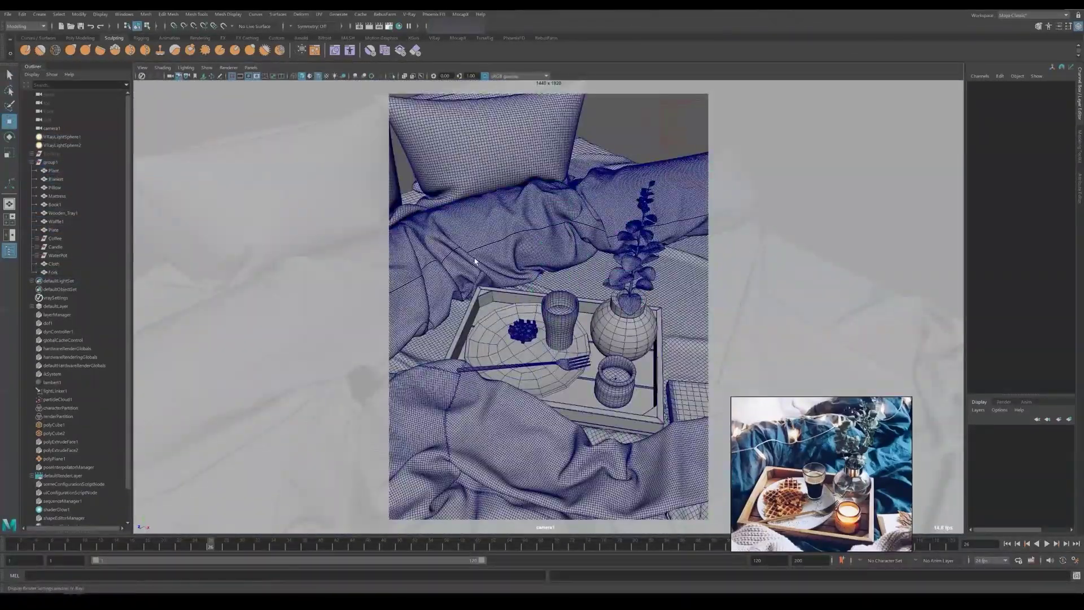
{"action": "left_click", "coordinate": [146, 121]}
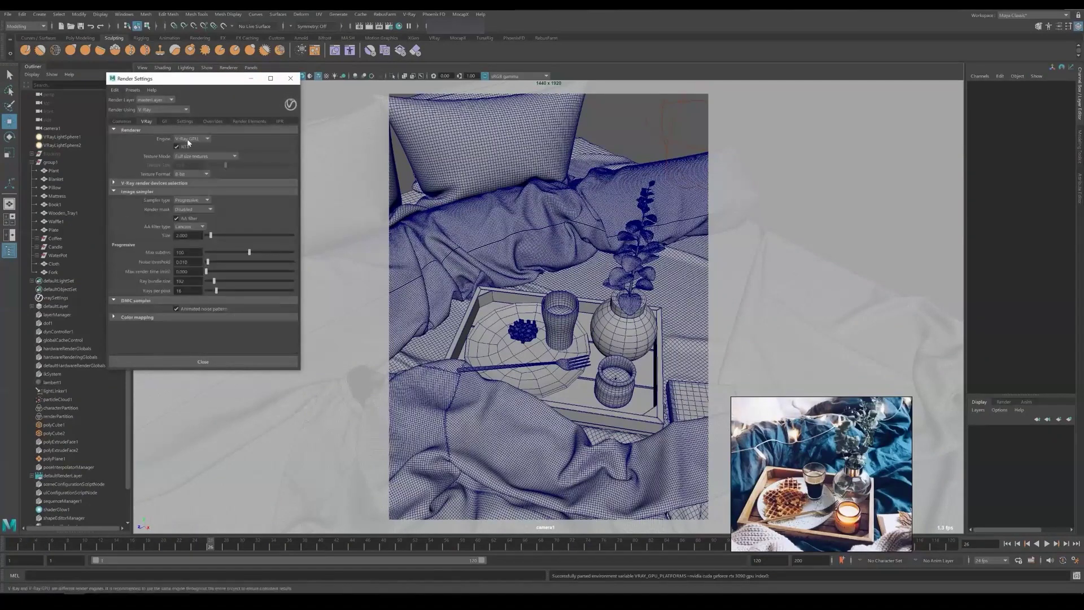
{"action": "left_click", "coordinate": [145, 184]}
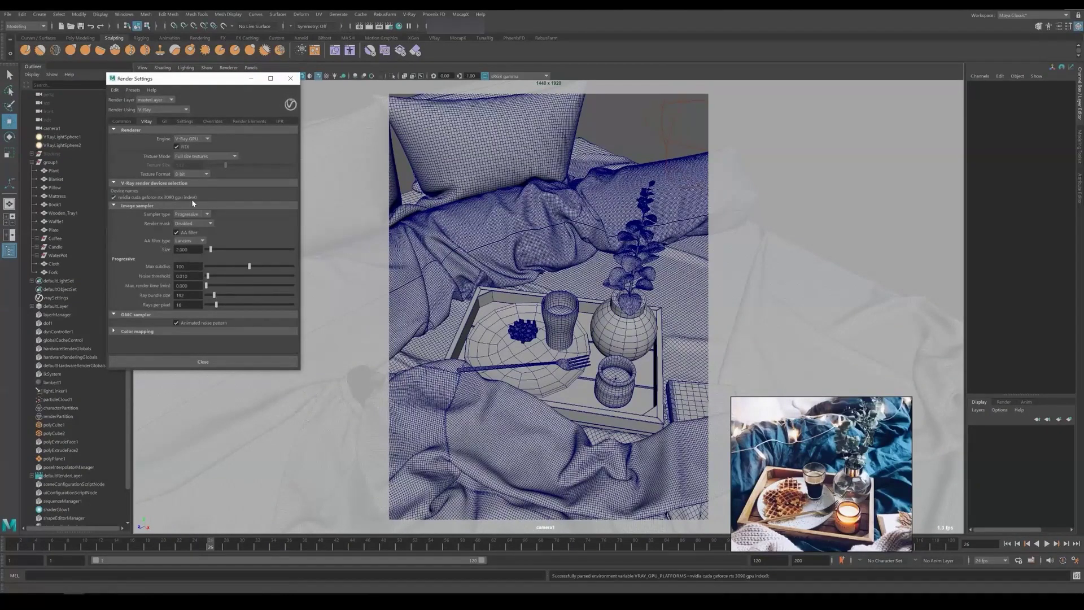
{"action": "left_click", "coordinate": [164, 121]}
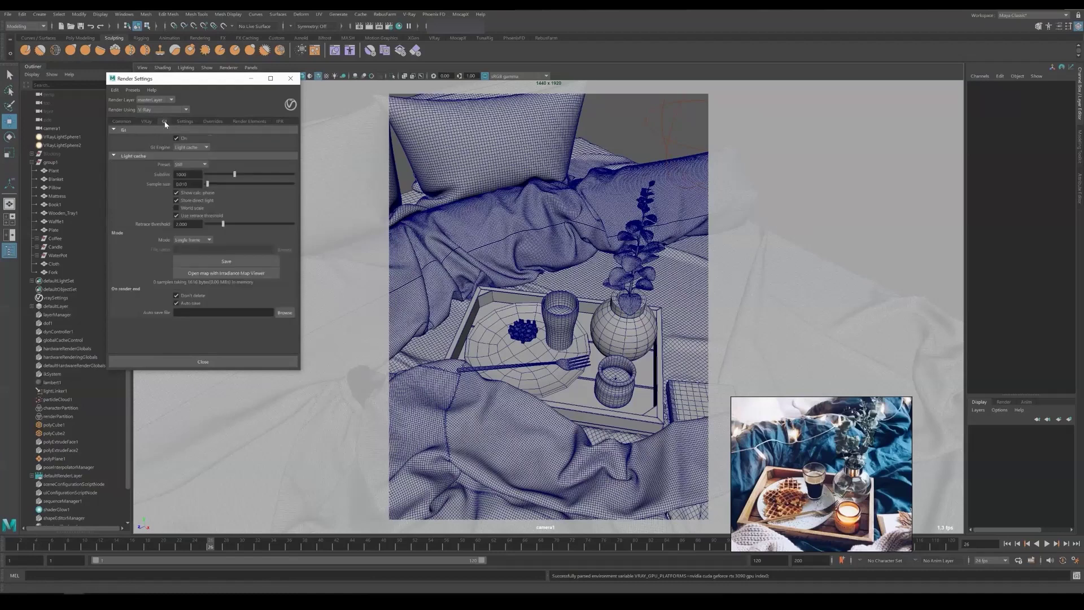
{"action": "left_click", "coordinate": [185, 121]}
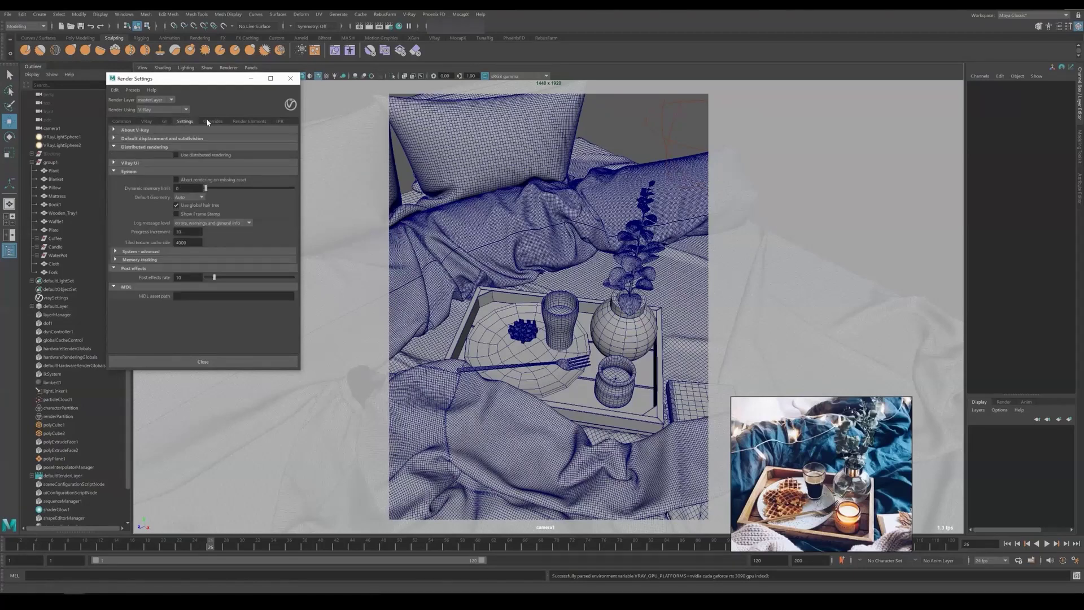
{"action": "left_click", "coordinate": [212, 122]}
{"action": "left_click", "coordinate": [235, 120]}
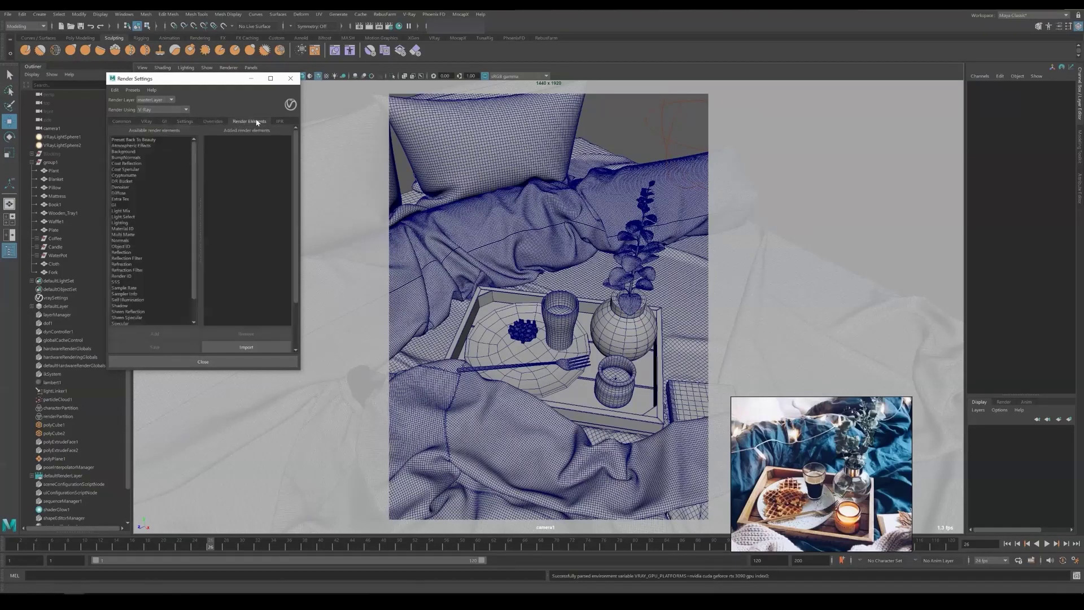
{"action": "left_click", "coordinate": [276, 121]}
{"action": "left_click", "coordinate": [294, 81]}
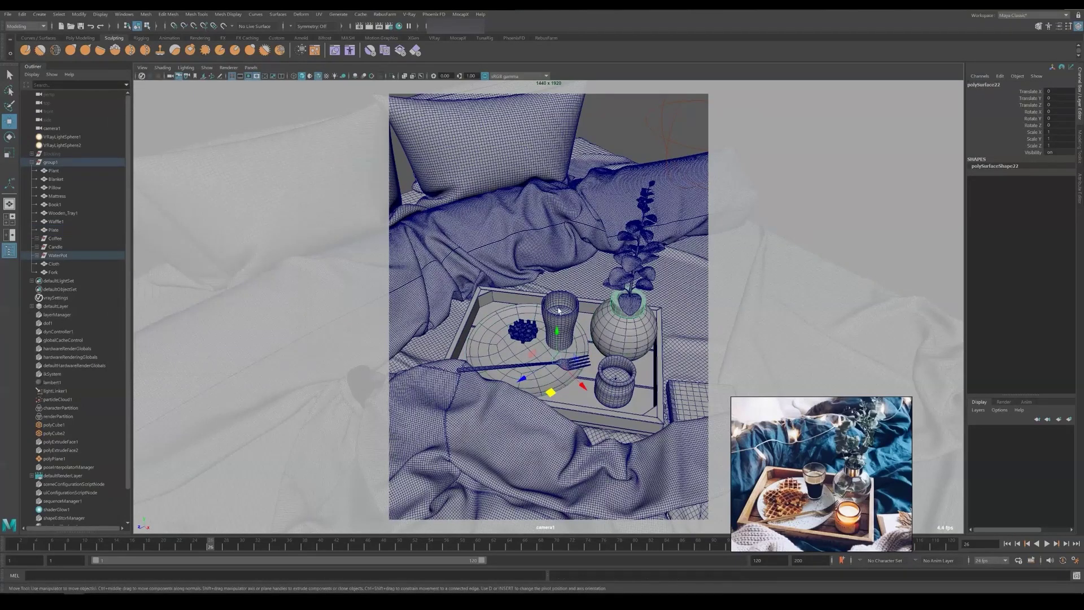
Render a V-Ray test of the camera1 view and A/B compare it with the previous render.
{"action": "left_click", "coordinate": [368, 26]}
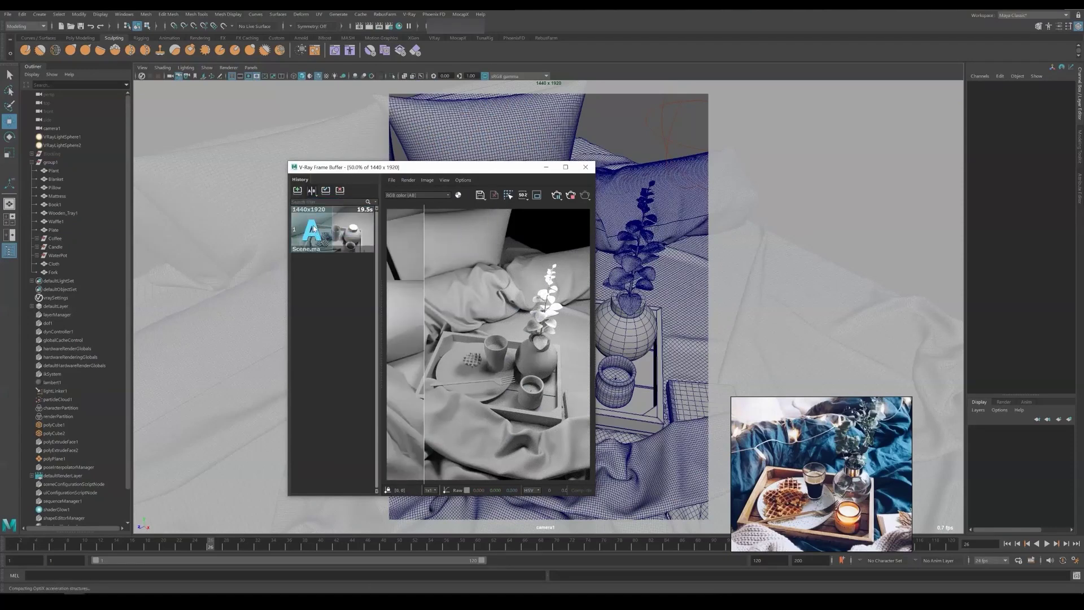
{"action": "left_click_drag", "start_coordinate": [552, 334], "coordinate": [424, 334]}
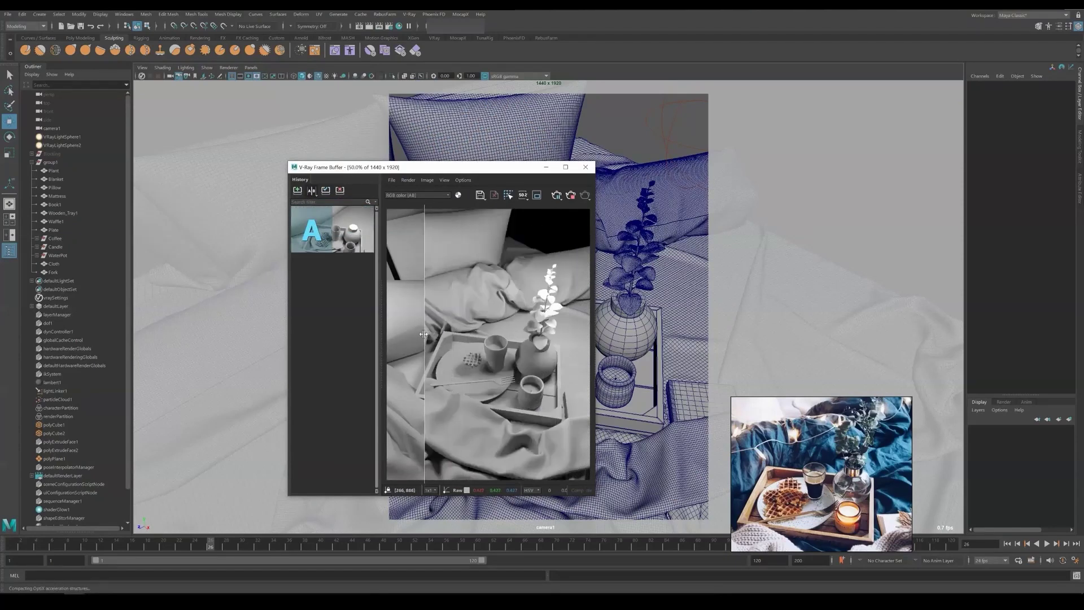
{"action": "left_click_drag", "start_coordinate": [558, 337], "coordinate": [613, 343]}
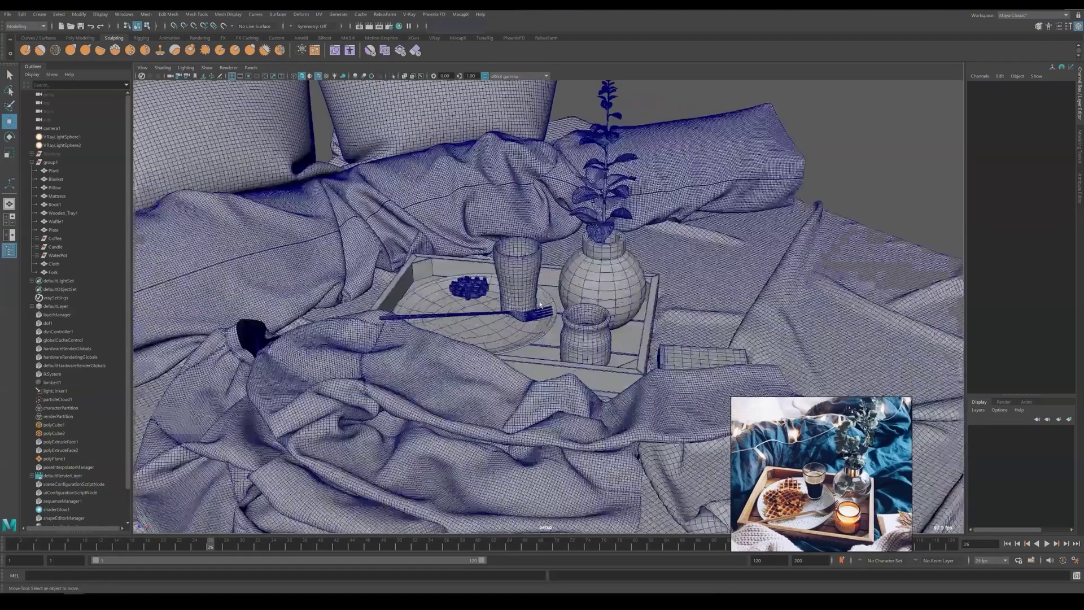
{"action": "left_click", "coordinate": [531, 284]}
Frame the coffee glass area and centre the Waffle's pivot point.
{"action": "key", "text": "f"}
{"action": "left_click_drag", "start_coordinate": [535, 284], "coordinate": [613, 395], "text": "alt"}
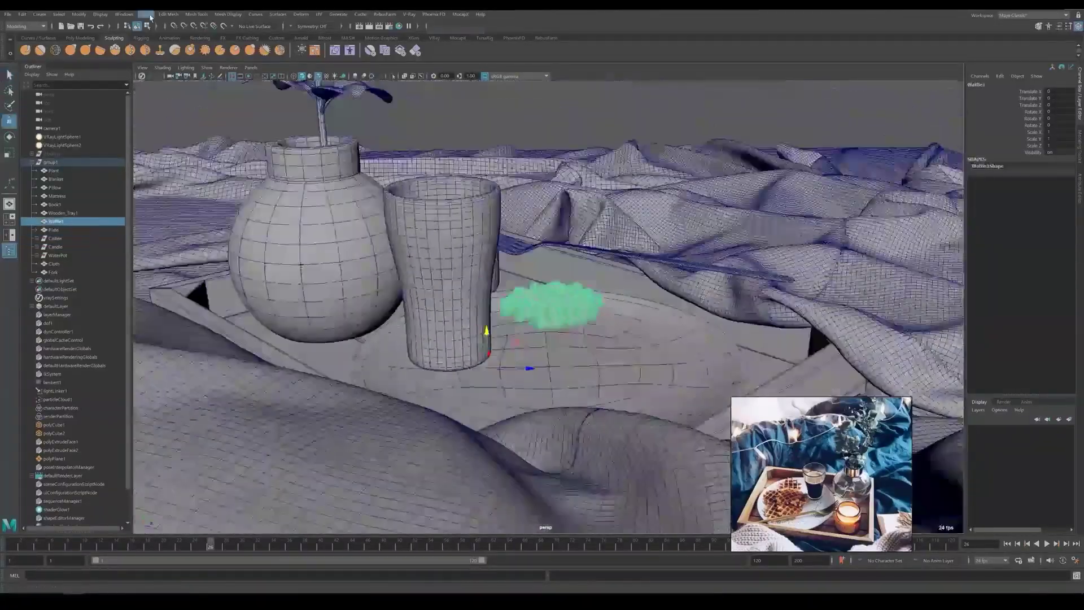
{"action": "left_click", "coordinate": [79, 15]}
{"action": "left_click", "coordinate": [97, 76]}
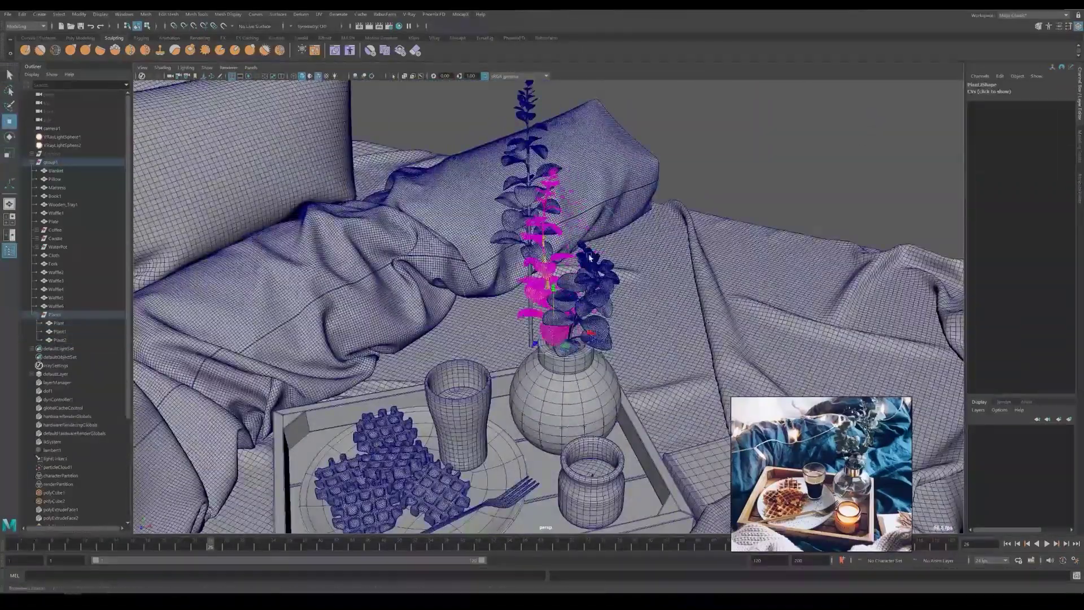
Orbit the view around the plant stems in the vase.
{"action": "left_click_drag", "start_coordinate": [590, 258], "coordinate": [554, 186], "text": "alt"}
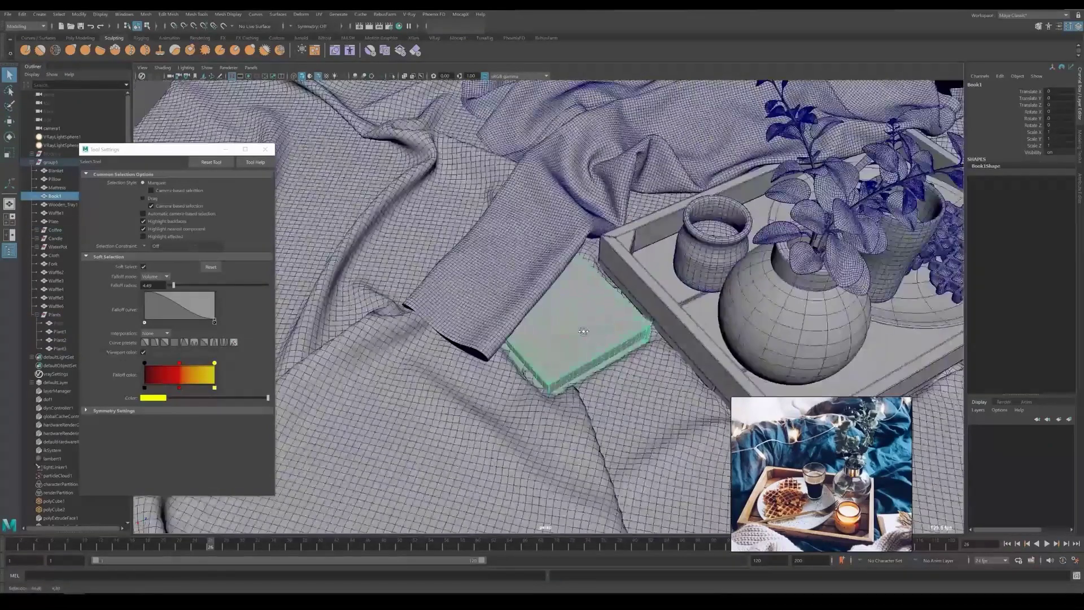
Preview the blanket smoothed, then save the scene and close the Tool Settings window.
{"action": "left_click_drag", "start_coordinate": [584, 331], "coordinate": [495, 358], "text": "alt"}
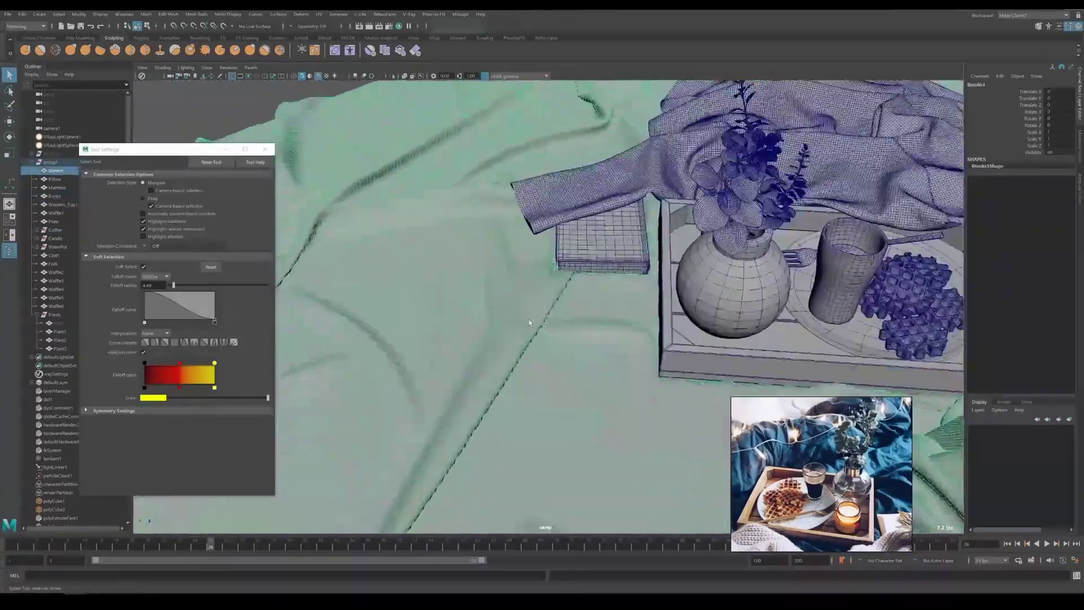
{"action": "left_click", "coordinate": [530, 322]}
{"action": "key", "text": "3"}
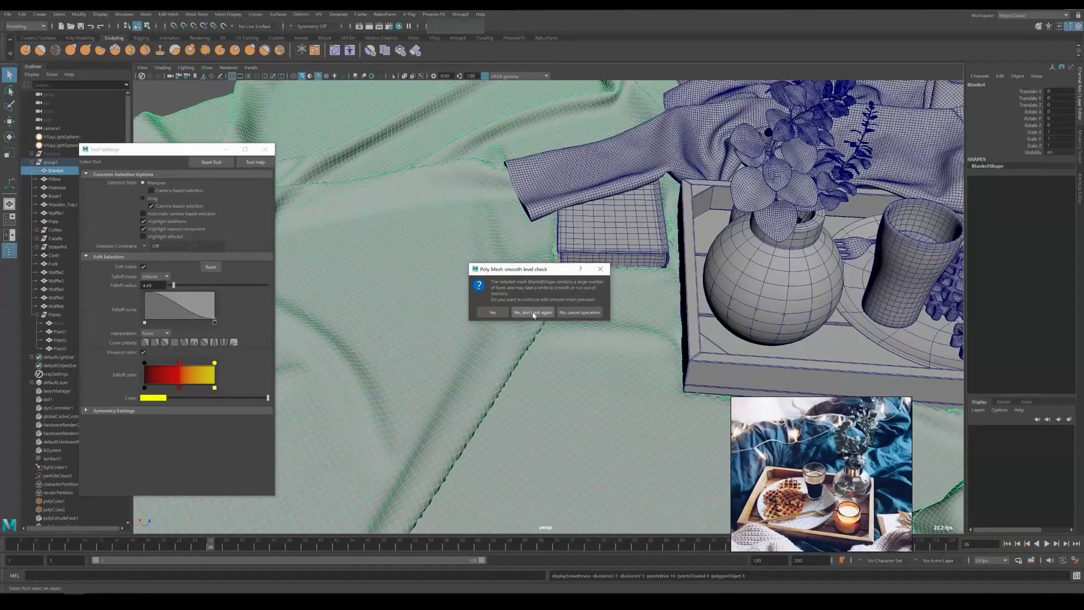
{"action": "left_click", "coordinate": [533, 312]}
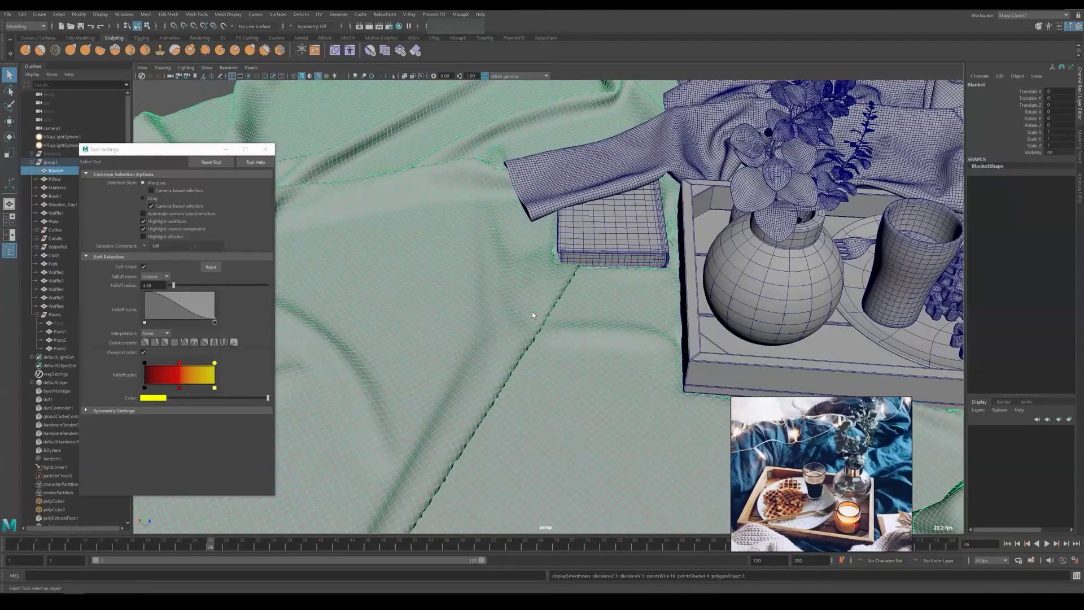
{"action": "key", "text": "f"}
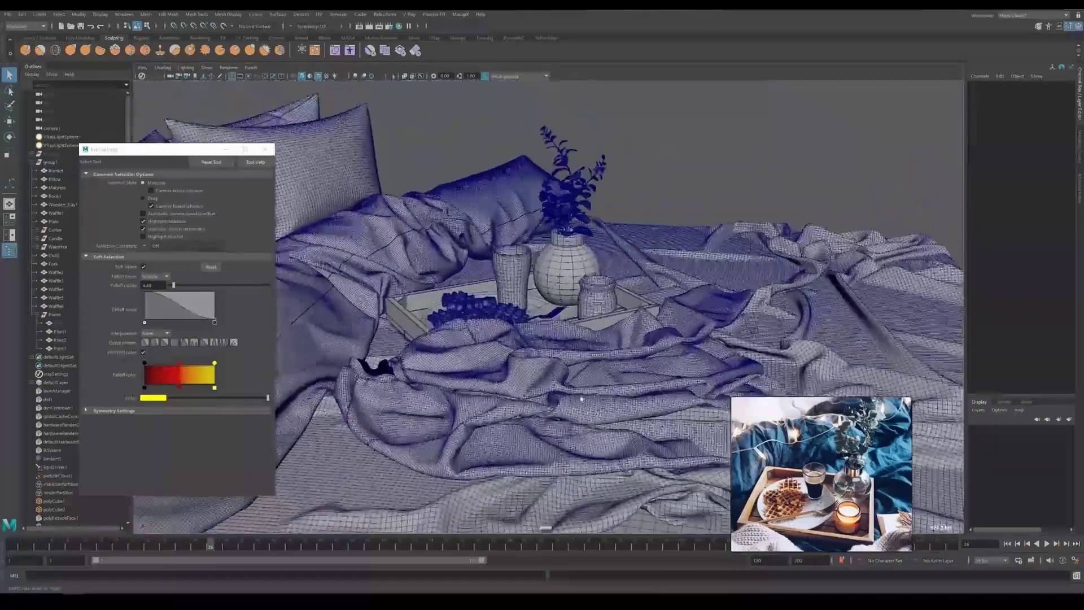
{"action": "key", "text": "ctrl+s"}
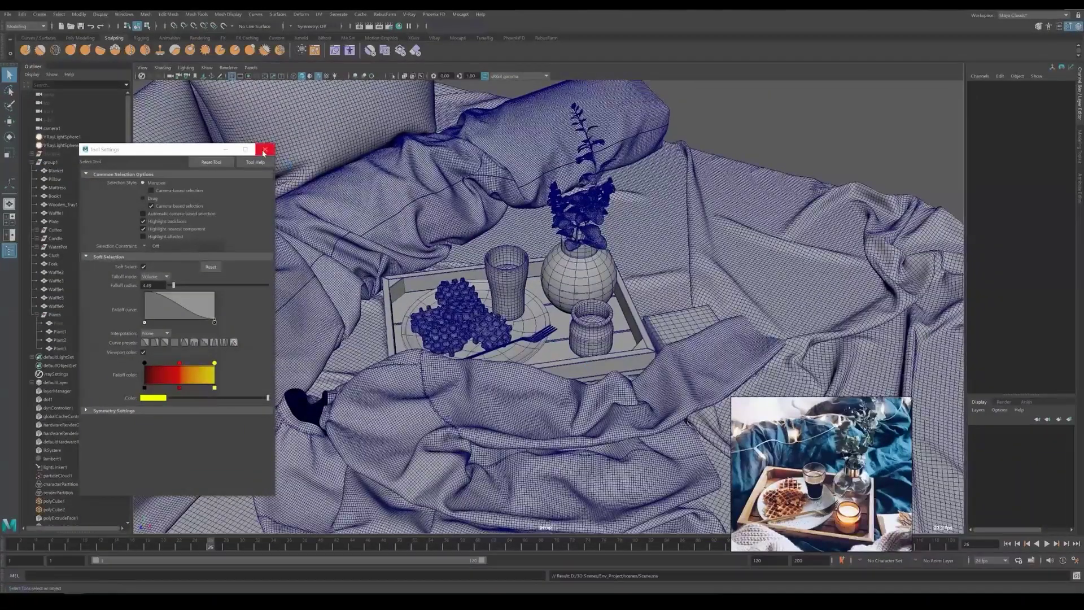
{"action": "left_click", "coordinate": [263, 150]}
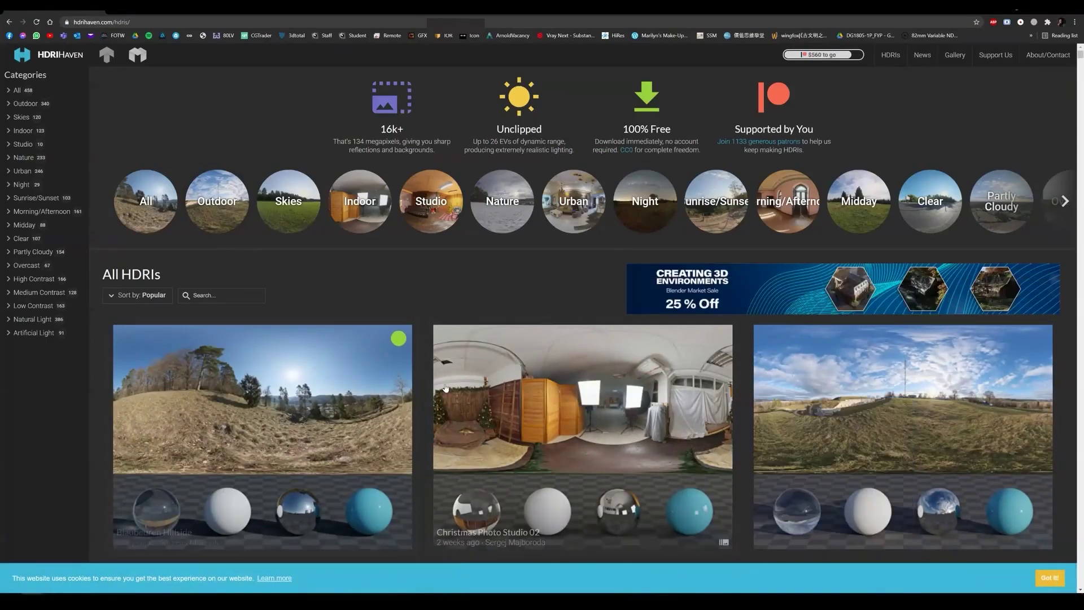
Filter HDRI Haven to Indoor HDRIs and open the Large Corridor page.
{"action": "left_click", "coordinate": [359, 201]}
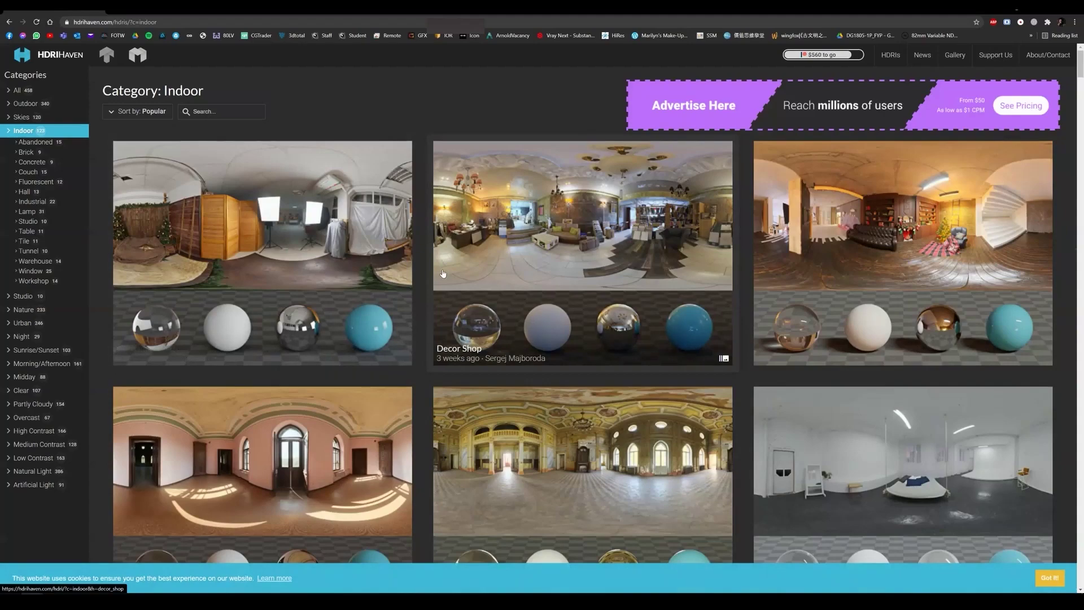
{"action": "scroll", "coordinate": [443, 273], "scroll_direction": "down", "scroll_amount": 5}
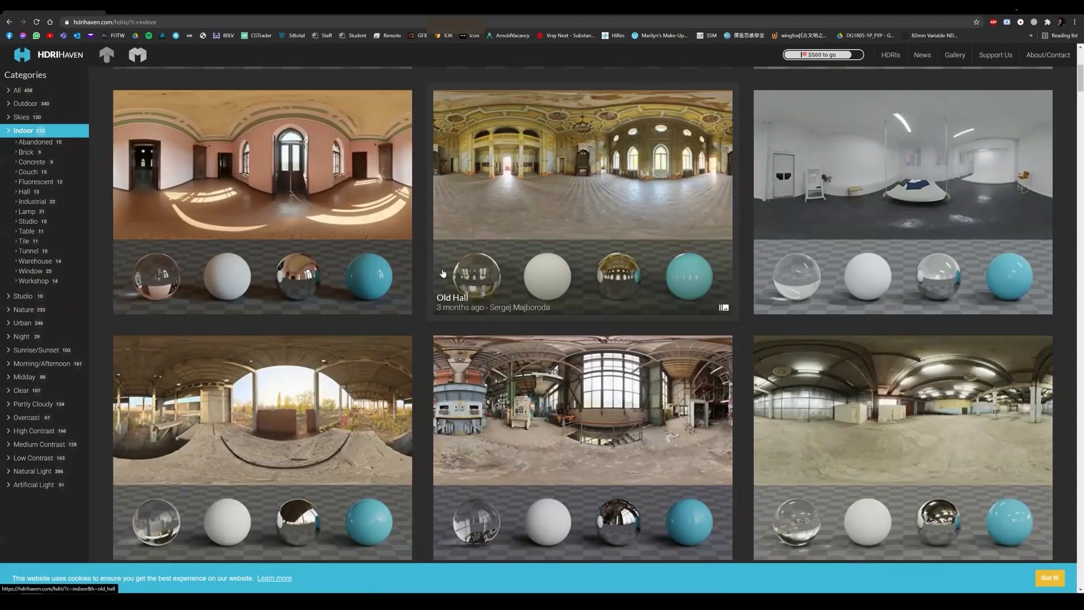
{"action": "scroll", "coordinate": [443, 274], "scroll_direction": "down", "scroll_amount": 10}
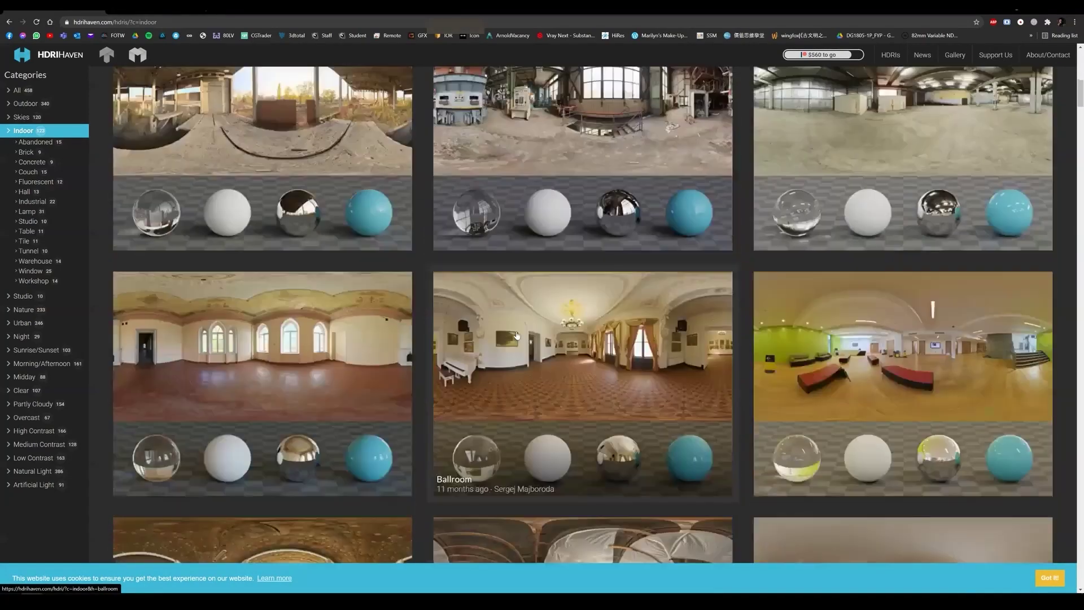
{"action": "scroll", "coordinate": [518, 334], "scroll_direction": "down", "scroll_amount": 6}
{"action": "scroll", "coordinate": [873, 240], "scroll_direction": "up", "scroll_amount": 1}
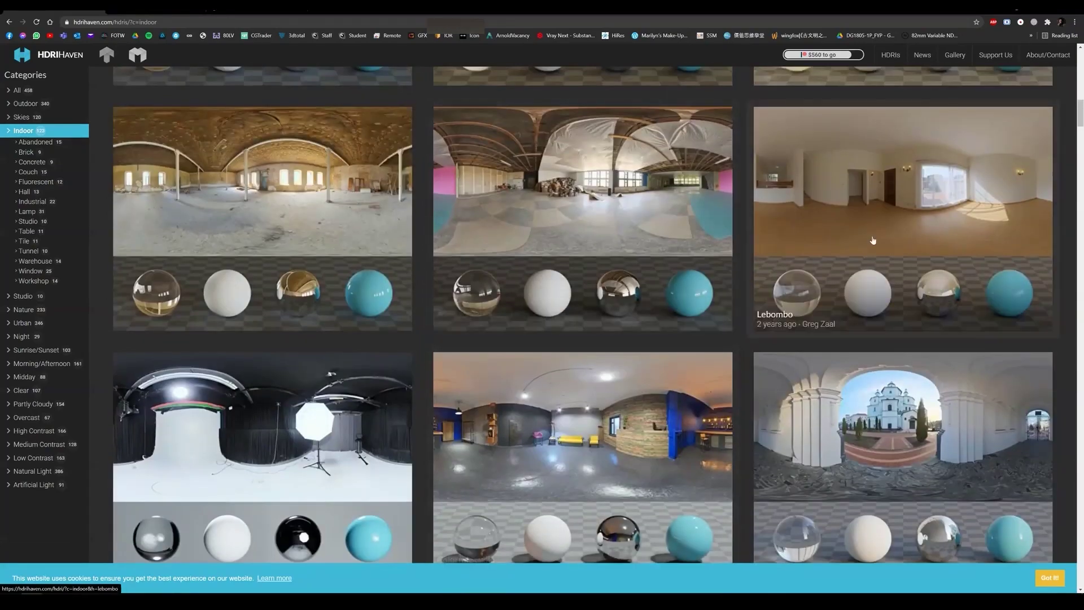
{"action": "scroll", "coordinate": [800, 367], "scroll_direction": "down", "scroll_amount": 12}
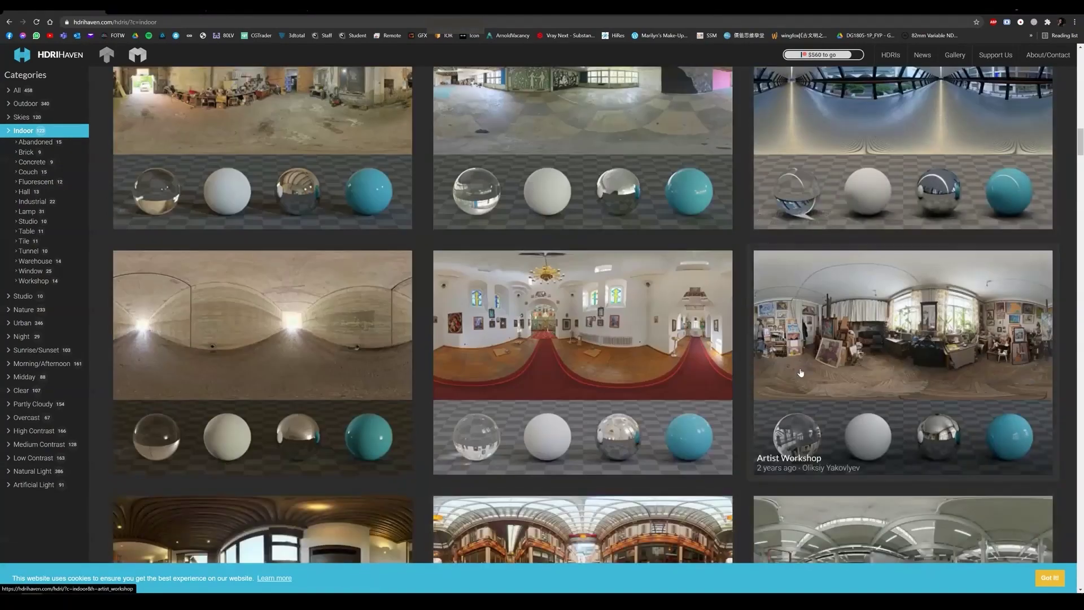
{"action": "scroll", "coordinate": [801, 372], "scroll_direction": "down", "scroll_amount": 4}
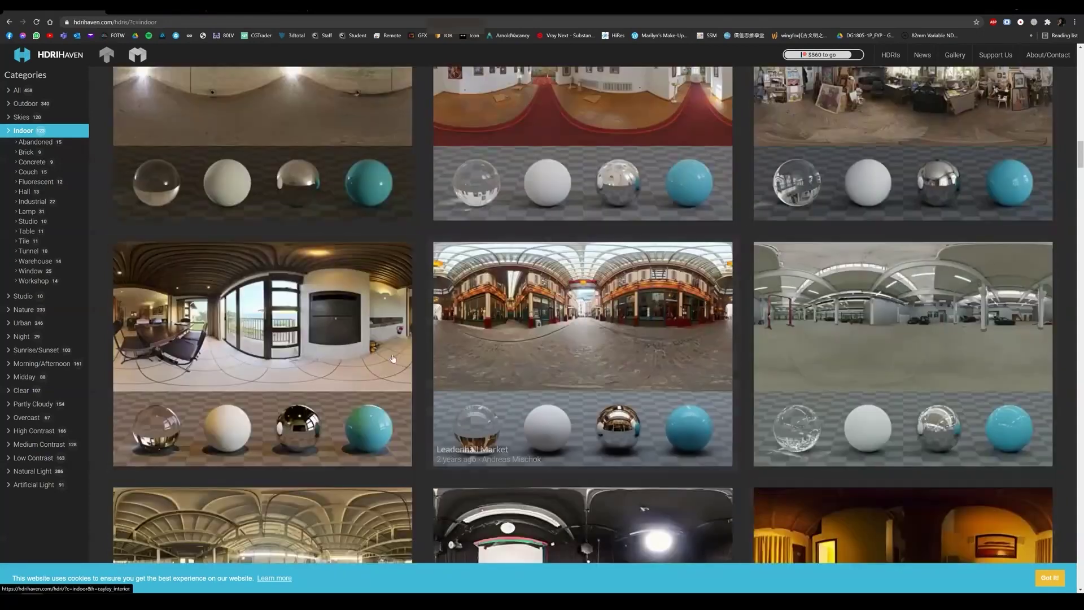
{"action": "left_click", "coordinate": [373, 269]}
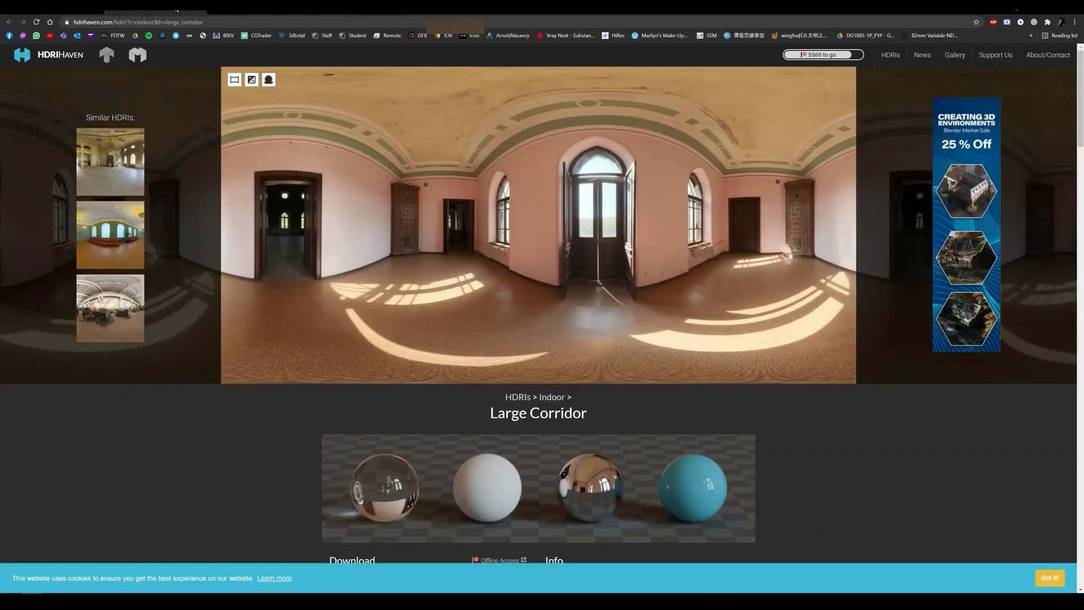
Download the Large Corridor 4k HDR and show the file in its folder.
{"action": "scroll", "coordinate": [502, 460], "scroll_direction": "down", "scroll_amount": 5}
{"action": "left_click", "coordinate": [428, 325]}
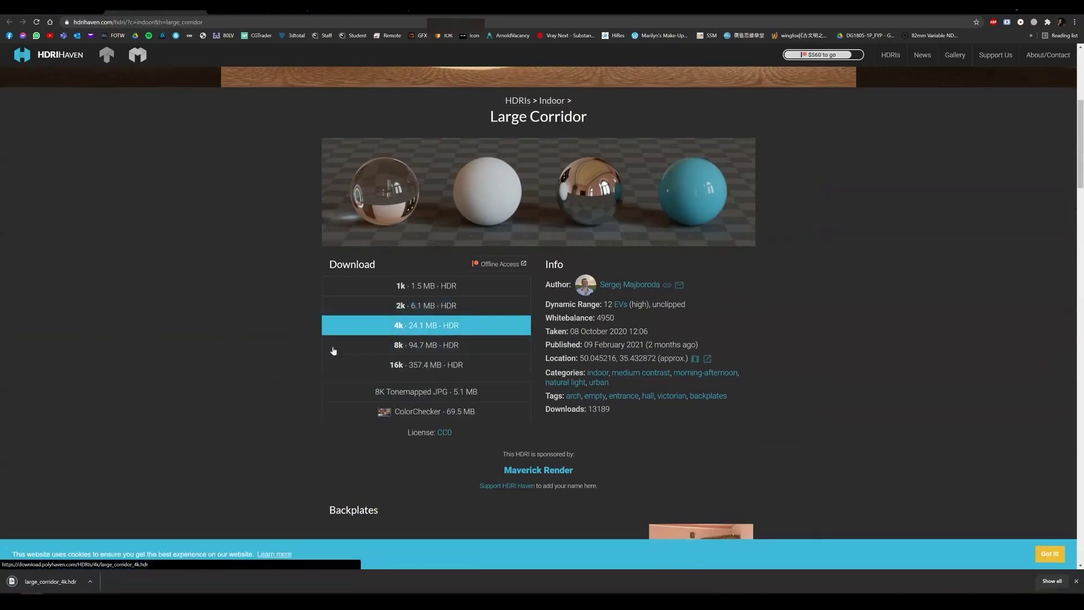
{"action": "left_click", "coordinate": [90, 580]}
{"action": "left_click", "coordinate": [127, 554]}
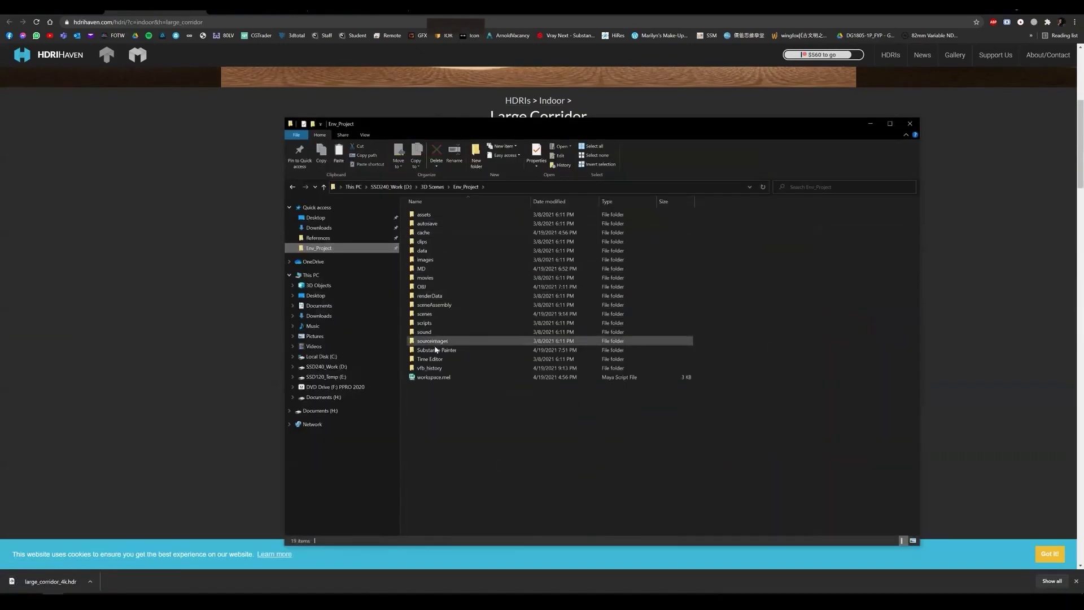
Create an HDRIs folder in Env_Project's sourceimages and move large_corridor_4k.hdr into it.
{"action": "key", "text": "alt+Up"}
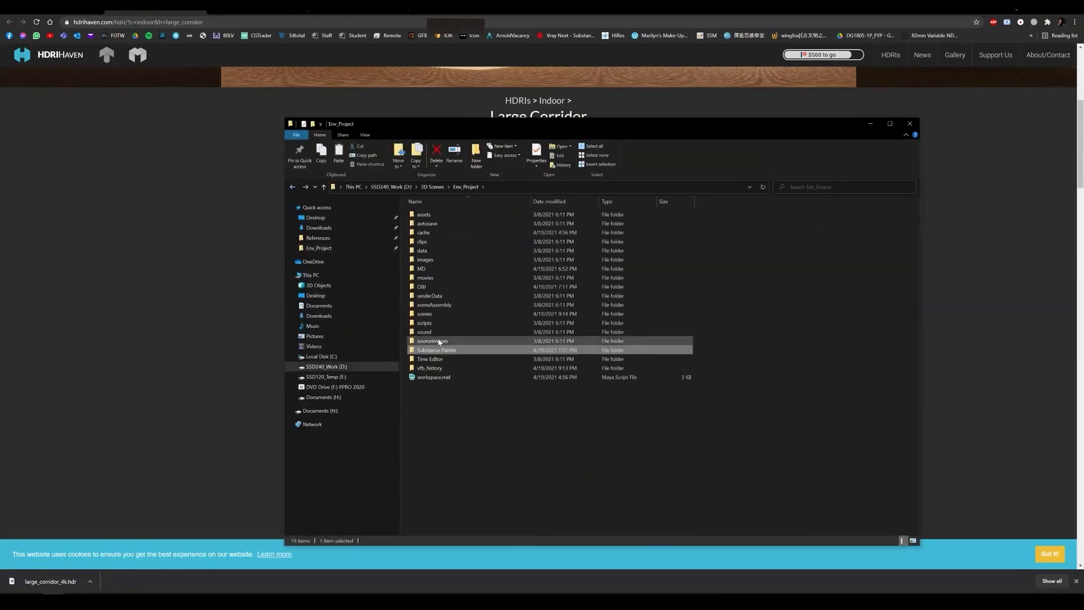
{"action": "double_click", "coordinate": [442, 338]}
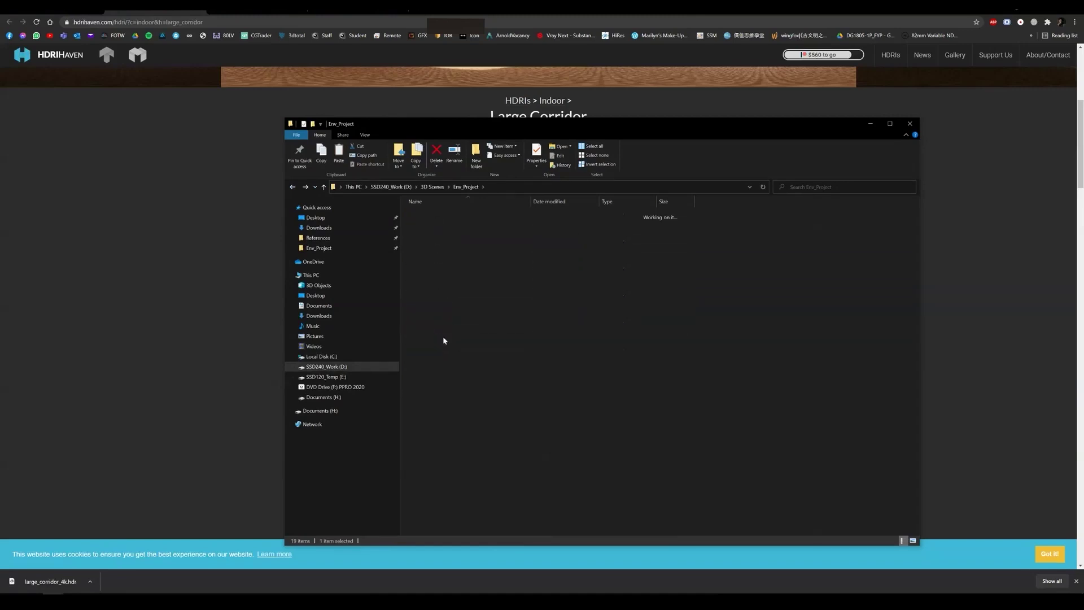
{"action": "left_click", "coordinate": [475, 154]}
{"action": "type", "text": "HDRIs"}
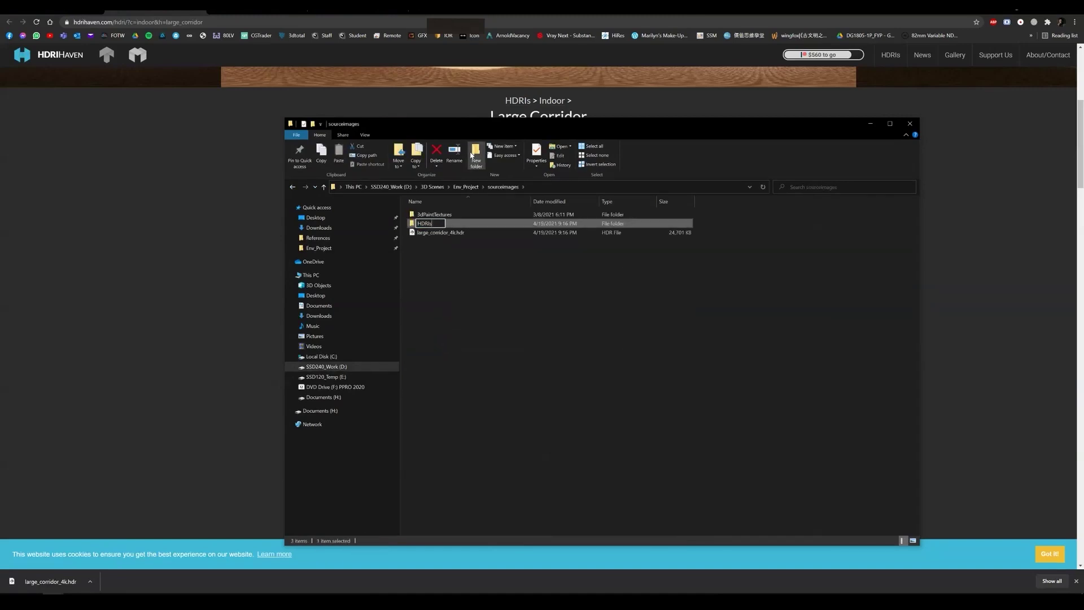
{"action": "key", "text": "Return"}
{"action": "left_click_drag", "start_coordinate": [435, 233], "coordinate": [429, 224]}
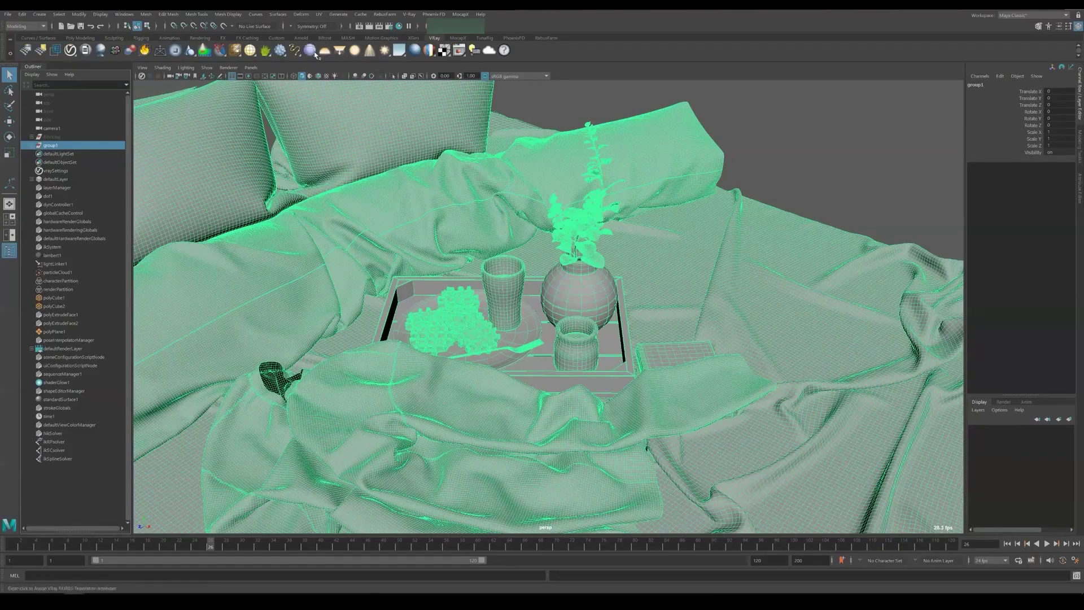
Add a V-Ray dome light textured with a File node loading large_corridor_4k.hdr.
{"action": "left_click", "coordinate": [544, 310]}
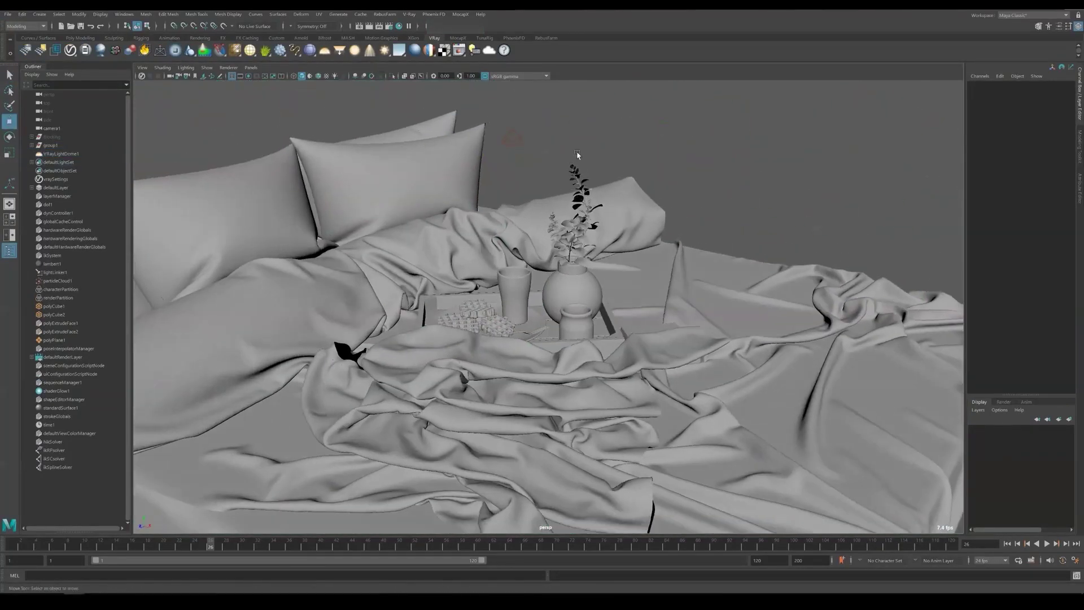
{"action": "key", "text": "ctrl+a"}
{"action": "left_click", "coordinate": [1064, 251]}
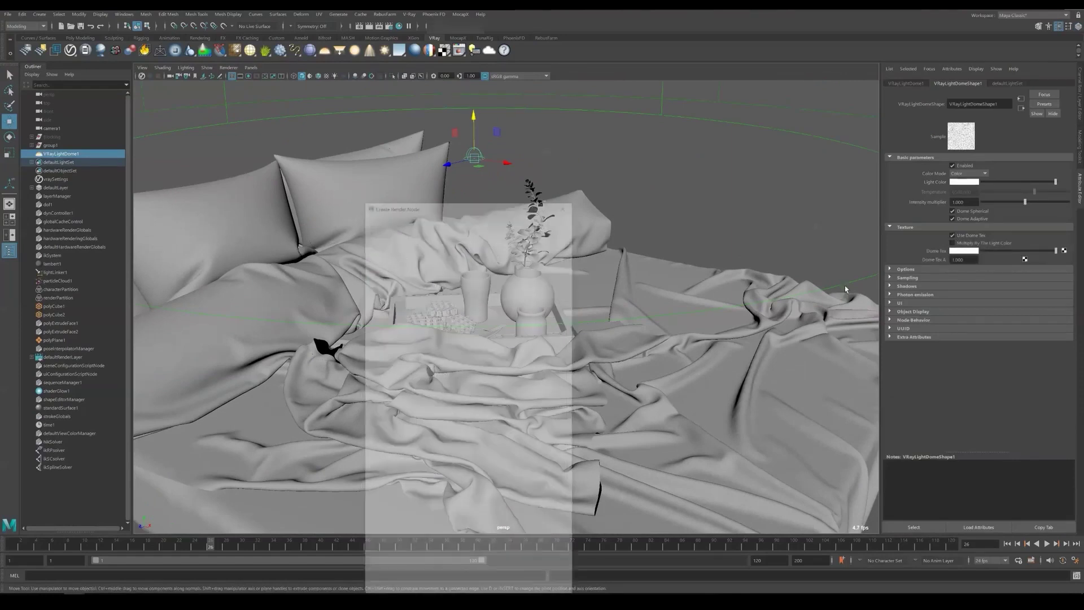
{"action": "left_click", "coordinate": [439, 418]}
{"action": "left_click", "coordinate": [1065, 195]}
{"action": "double_click", "coordinate": [323, 187]}
{"action": "left_click", "coordinate": [334, 181]}
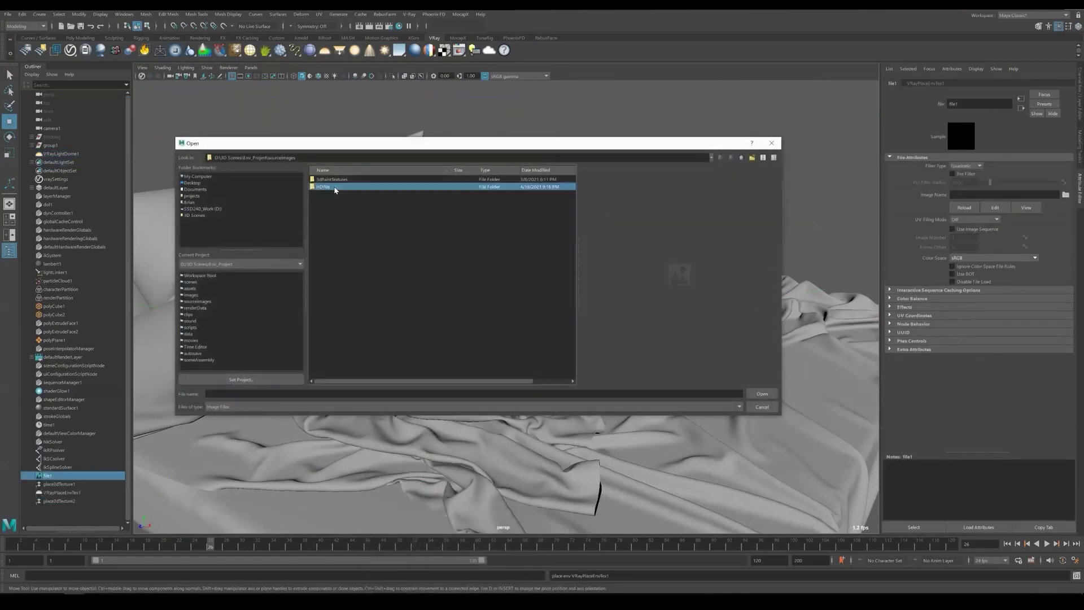
{"action": "left_click", "coordinate": [759, 393]}
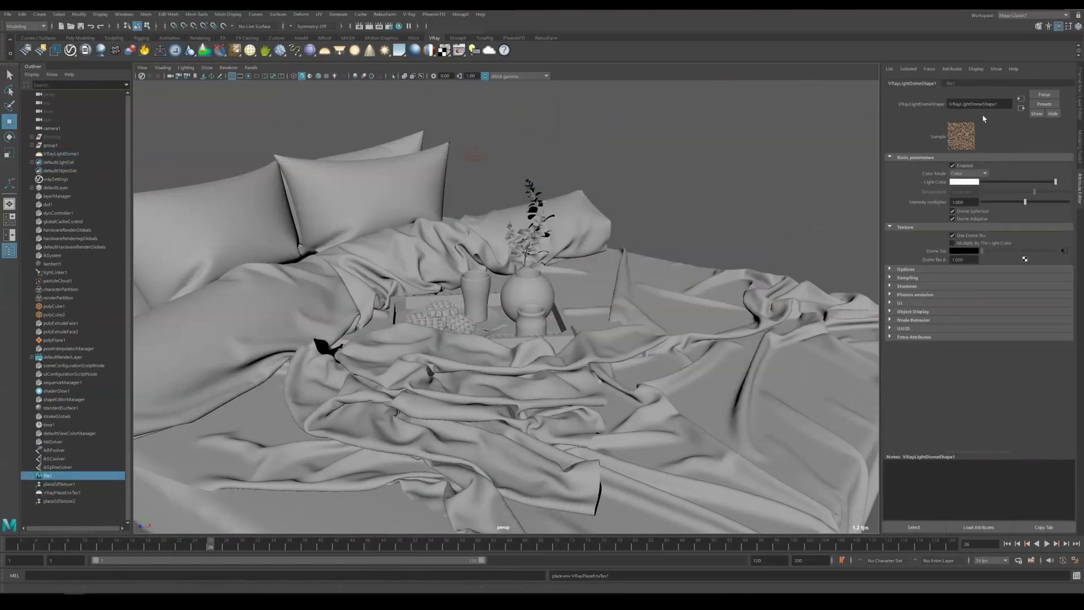
Look through camera1, start a V-Ray interactive render, and reselect the dome light.
{"action": "left_click", "coordinate": [251, 67]}
{"action": "left_click", "coordinate": [345, 80]}
{"action": "left_click", "coordinate": [378, 26]}
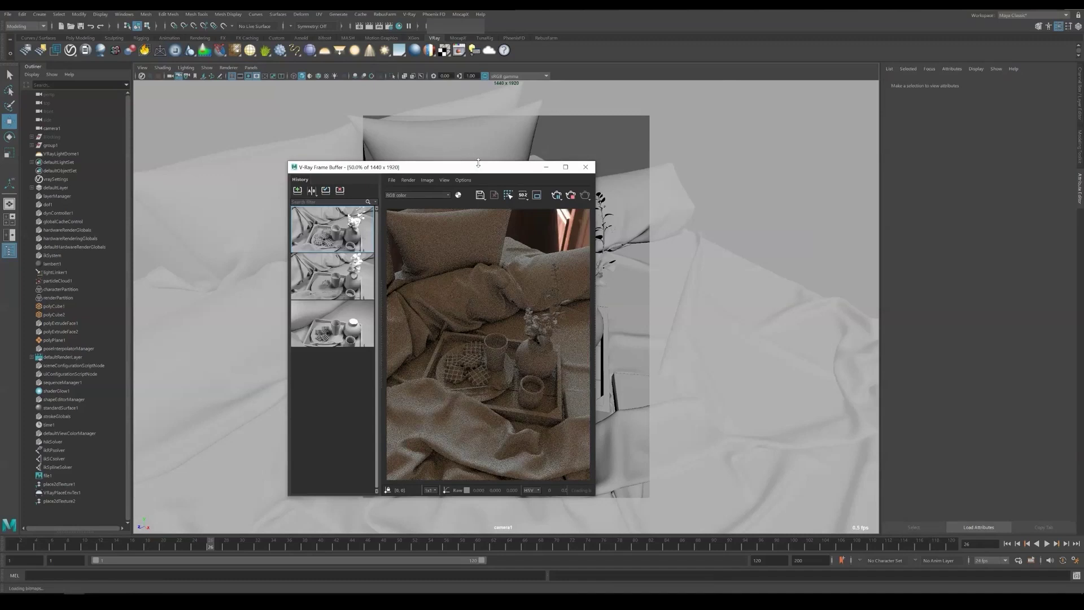
{"action": "left_click_drag", "start_coordinate": [480, 165], "coordinate": [309, 156]}
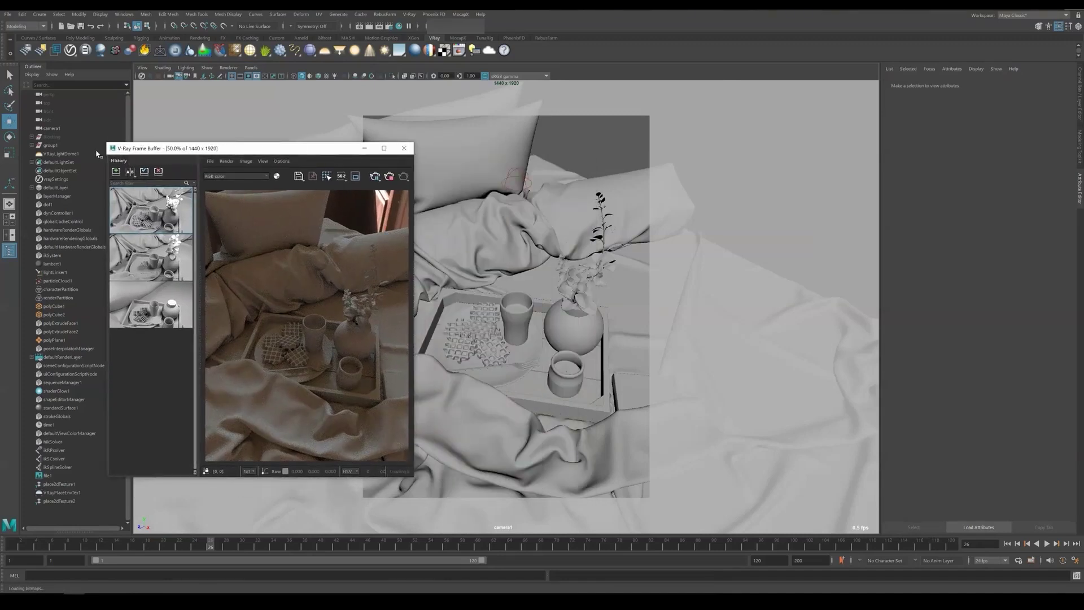
{"action": "left_click", "coordinate": [97, 154]}
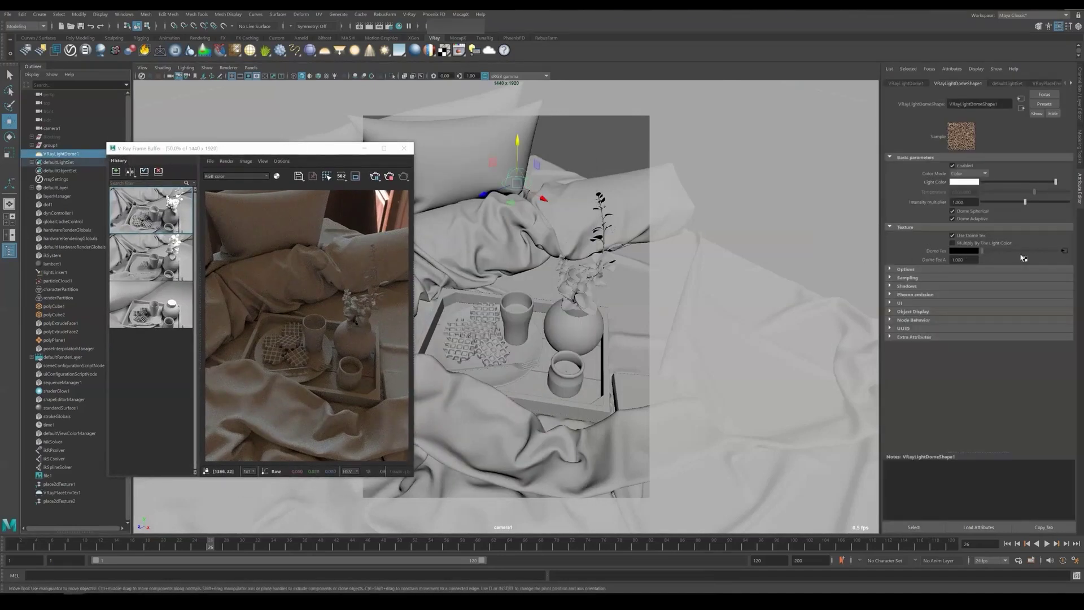
Set VRayPlaceEnvTex1's Horizontal rotation to 60 to turn the dome HDRI, then select camera1.
{"action": "left_click", "coordinate": [1064, 251]}
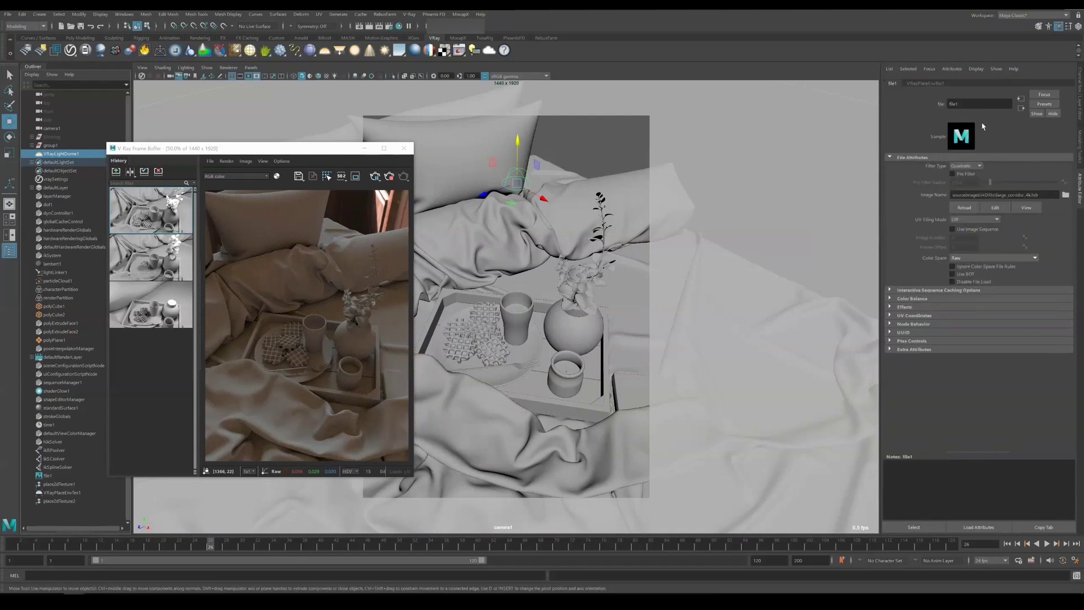
{"action": "left_click", "coordinate": [926, 84]}
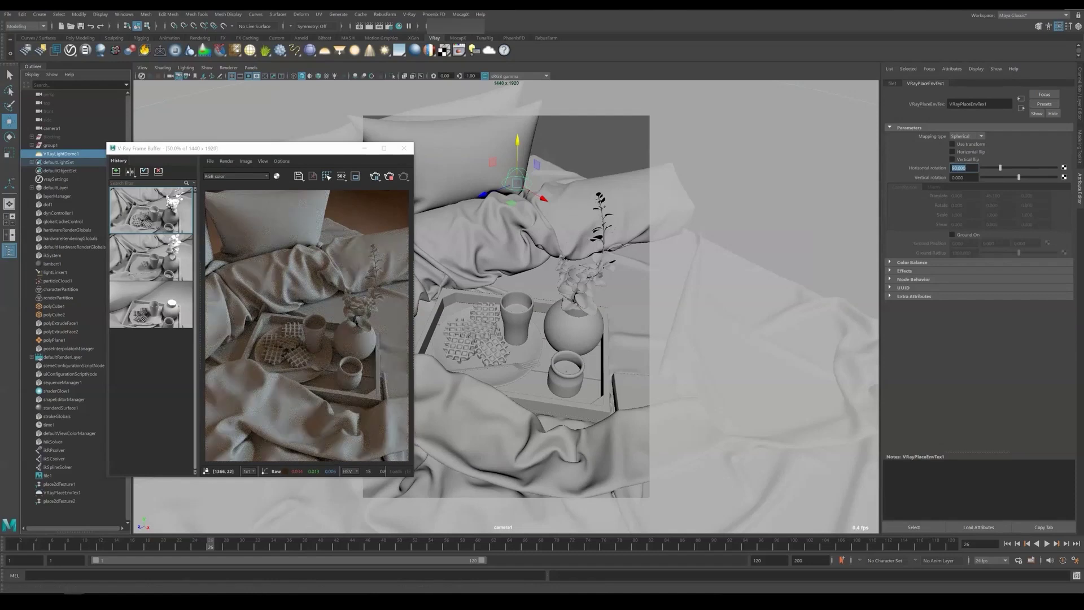
{"action": "type", "text": "60"}
{"action": "key", "text": "Return"}
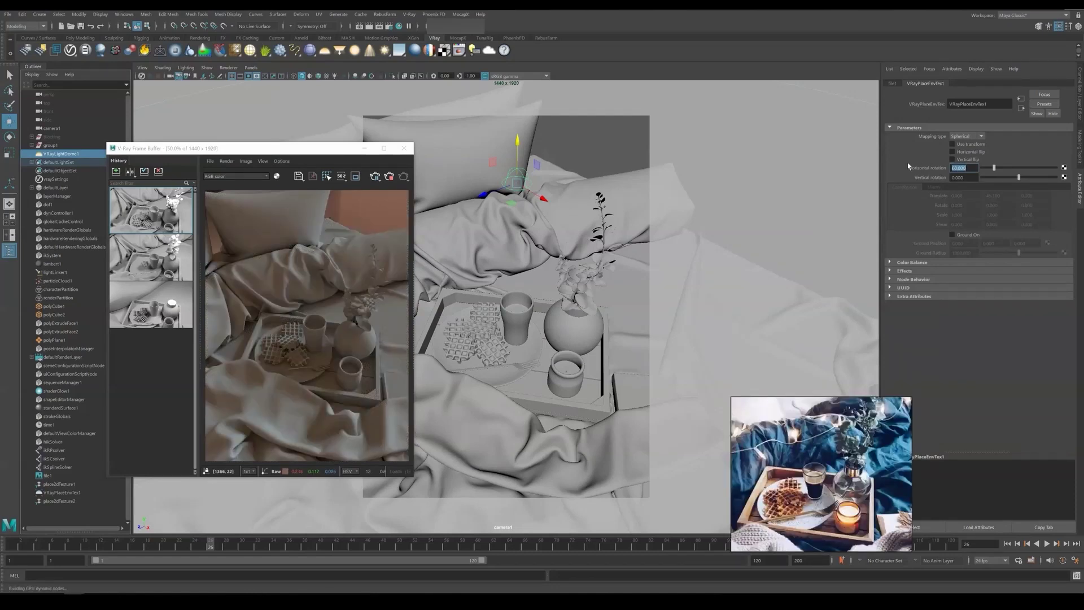
{"action": "key", "text": "ctrl+a"}
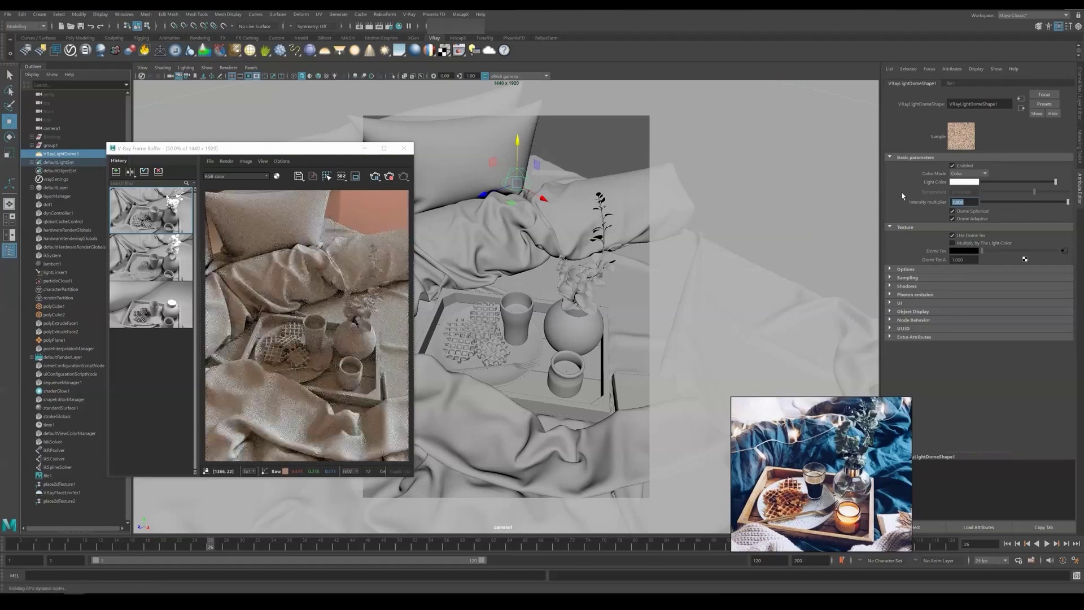
{"action": "key", "text": "ctrl+a"}
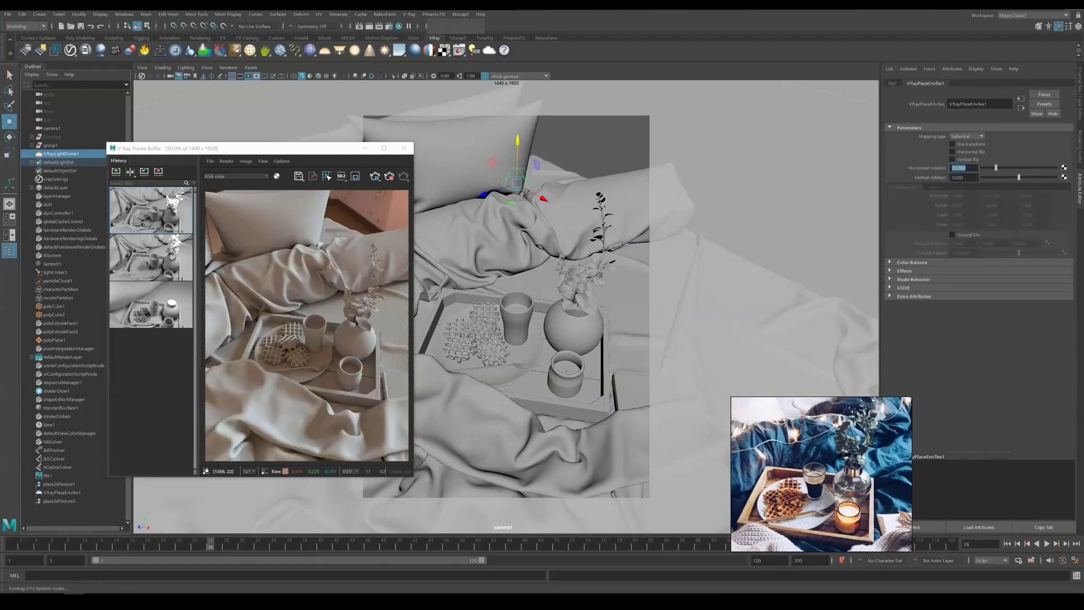
{"action": "left_click", "coordinate": [187, 77]}
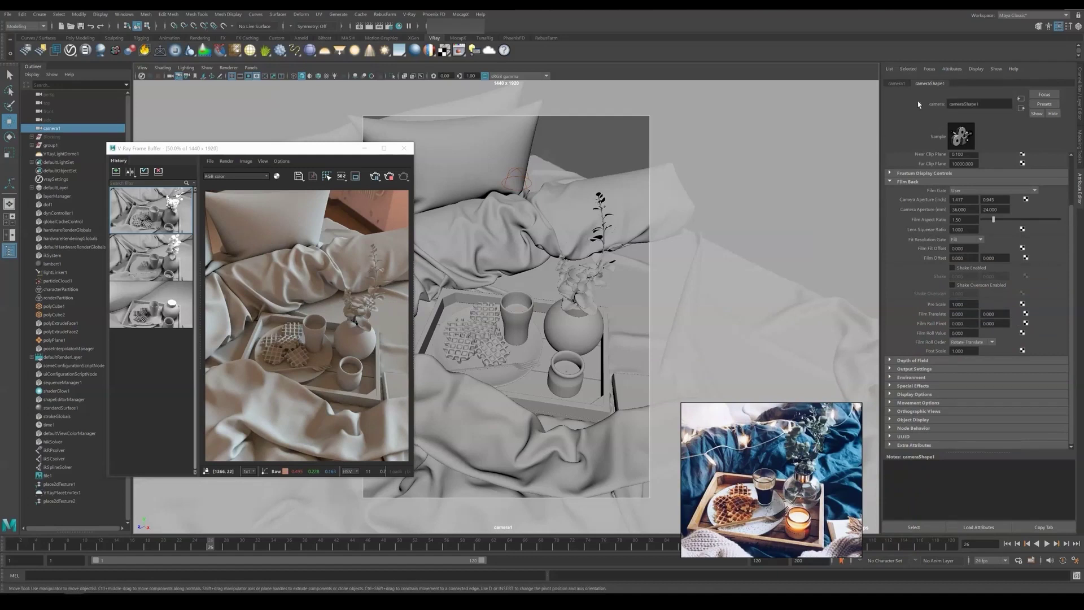
In camera1's V-Ray physical camera attributes, set F-number 1.4 and ISO 50.
{"action": "scroll", "coordinate": [920, 445], "scroll_direction": "down", "scroll_amount": 1}
{"action": "left_click", "coordinate": [919, 445]}
{"action": "scroll", "coordinate": [926, 448], "scroll_direction": "down", "scroll_amount": 5}
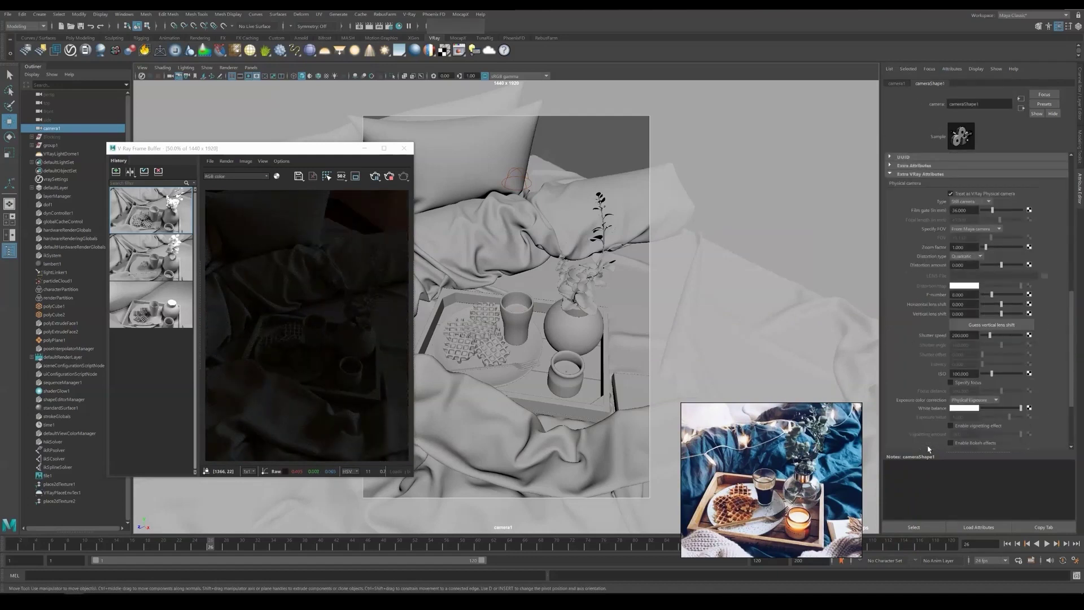
{"action": "left_click_drag", "start_coordinate": [970, 335], "coordinate": [952, 336]}
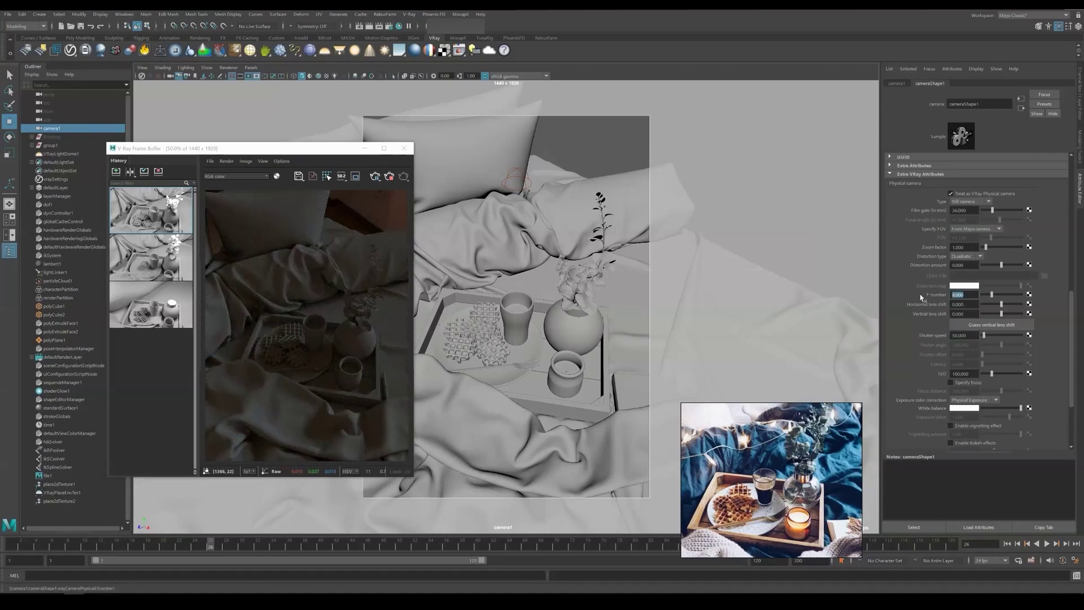
{"action": "key", "text": "Return"}
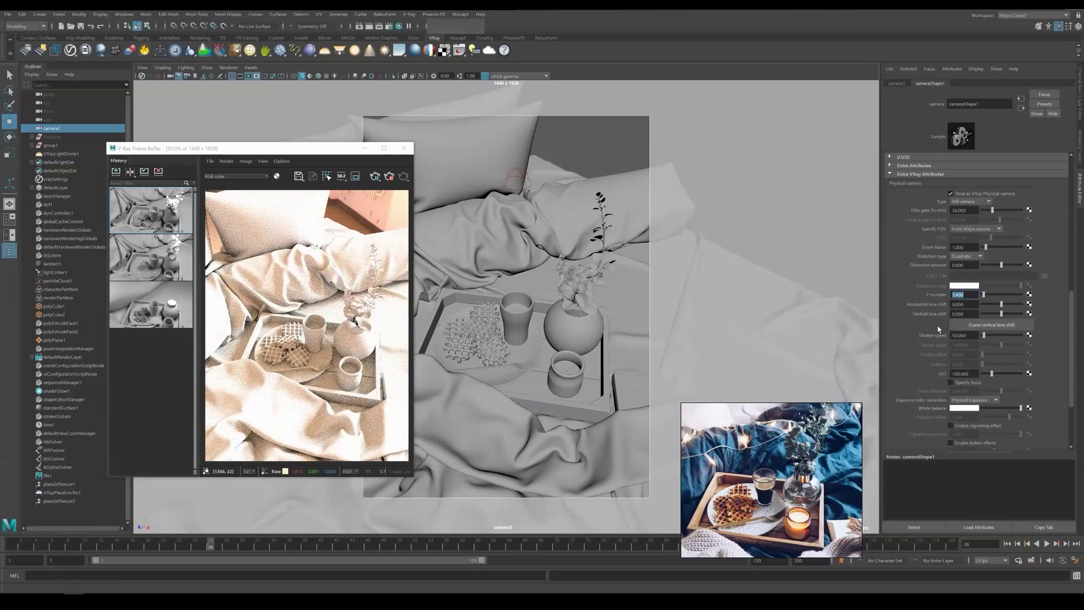
{"action": "scroll", "coordinate": [981, 375], "scroll_direction": "down", "scroll_amount": 1}
{"action": "left_click_drag", "start_coordinate": [974, 357], "coordinate": [945, 356]}
{"action": "type", "text": "50"}
{"action": "key", "text": "Return"}
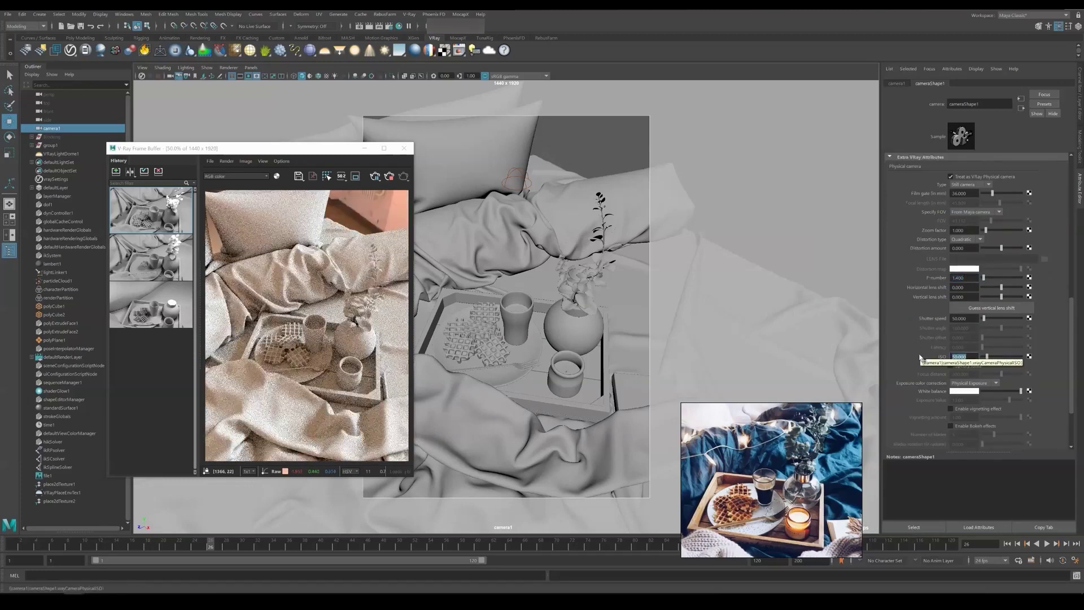
Enable Specify focus and set the VFB focus point on the breakfast tray.
{"action": "scroll", "coordinate": [920, 358], "scroll_direction": "down", "scroll_amount": 5}
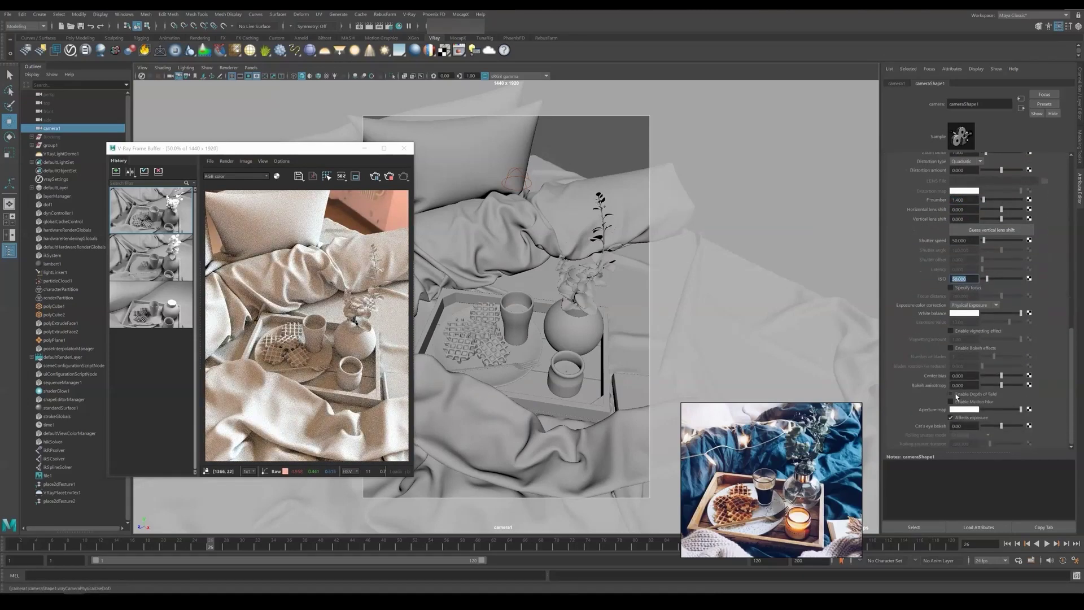
{"action": "left_click", "coordinate": [952, 289]}
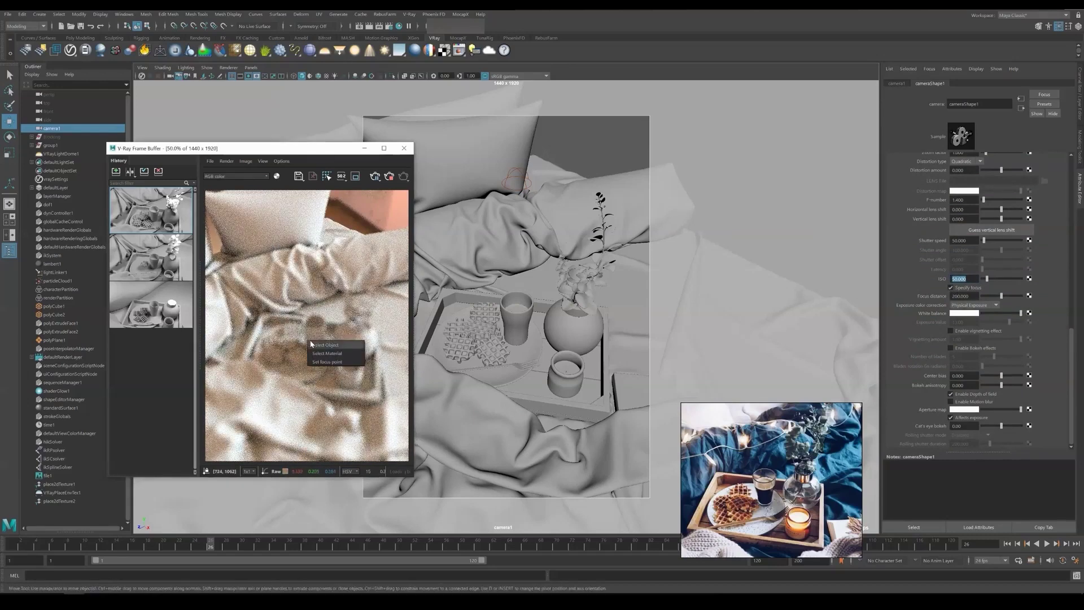
{"action": "right_click", "coordinate": [302, 355]}
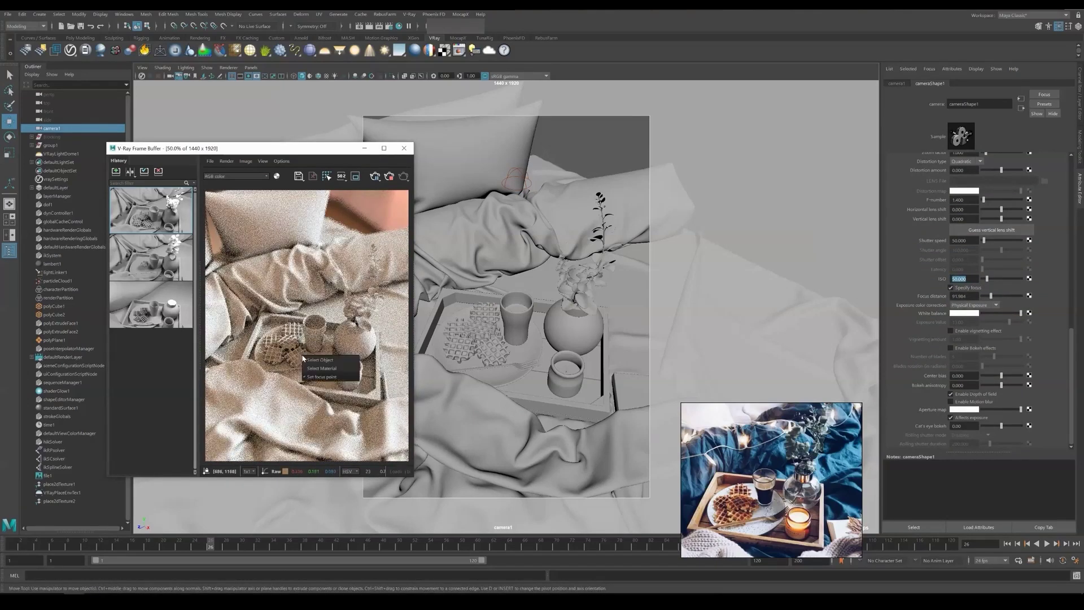
{"action": "left_click", "coordinate": [325, 373]}
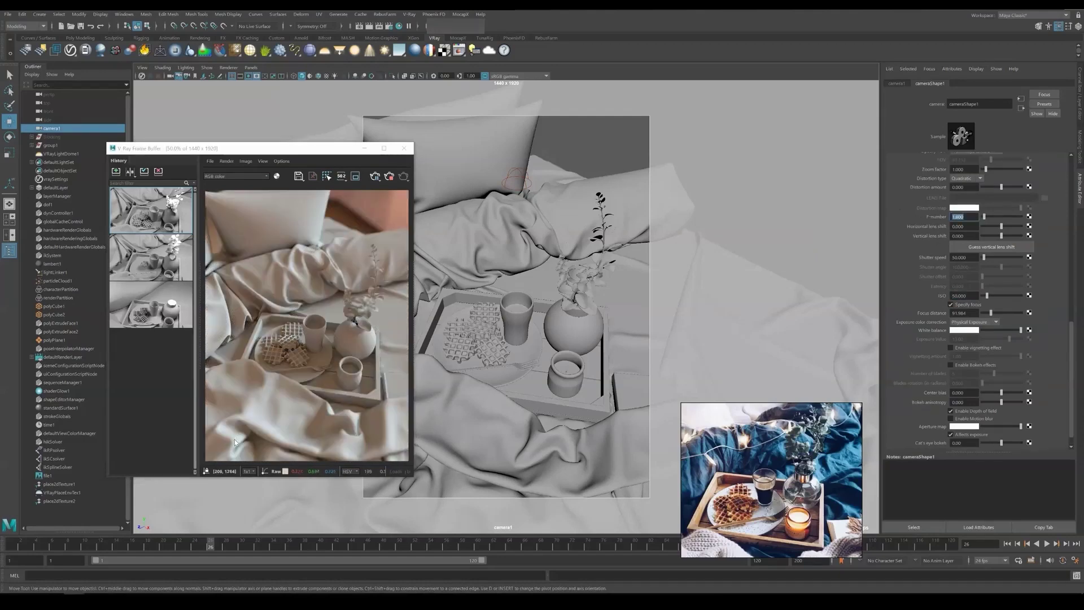
Add a White Balance layer and an Exposure layer raised to 0.734 in the V-Ray Frame Buffer.
{"action": "left_click", "coordinate": [412, 326]}
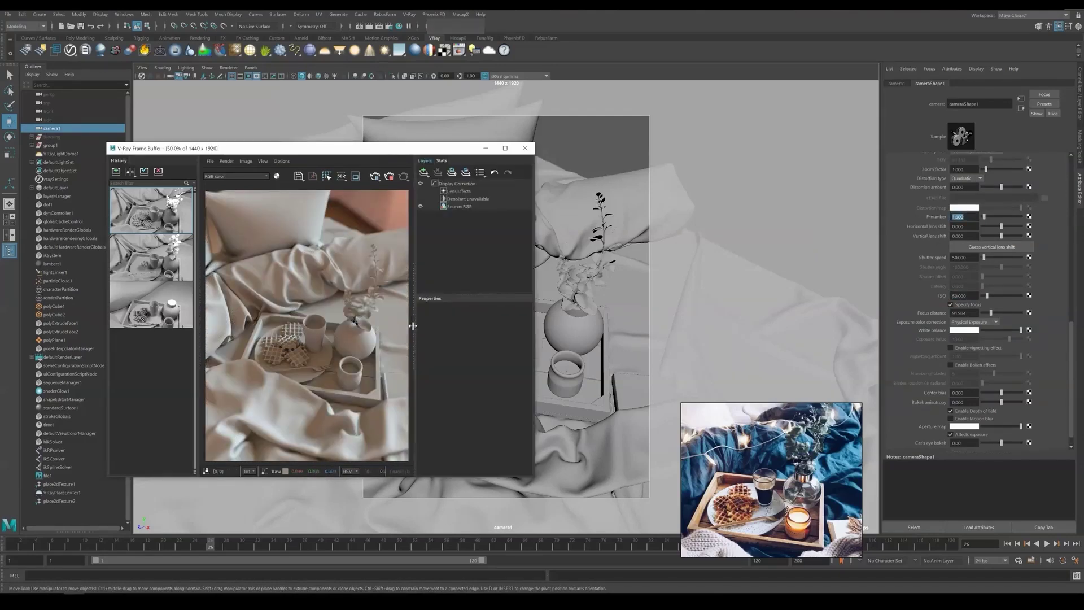
{"action": "left_click", "coordinate": [428, 174]}
{"action": "left_click", "coordinate": [447, 228]}
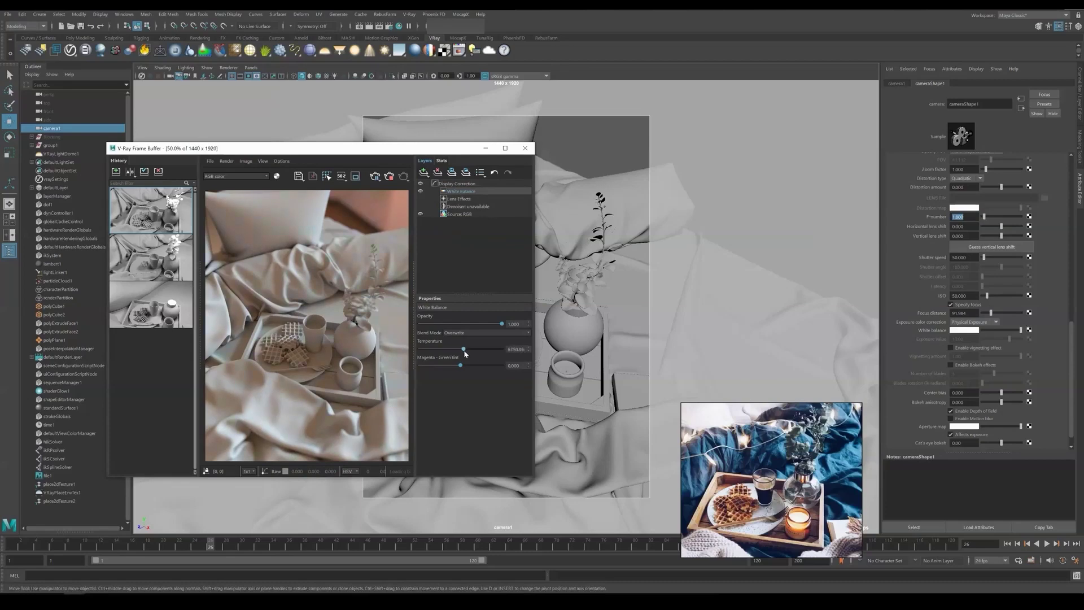
{"action": "left_click", "coordinate": [423, 172]}
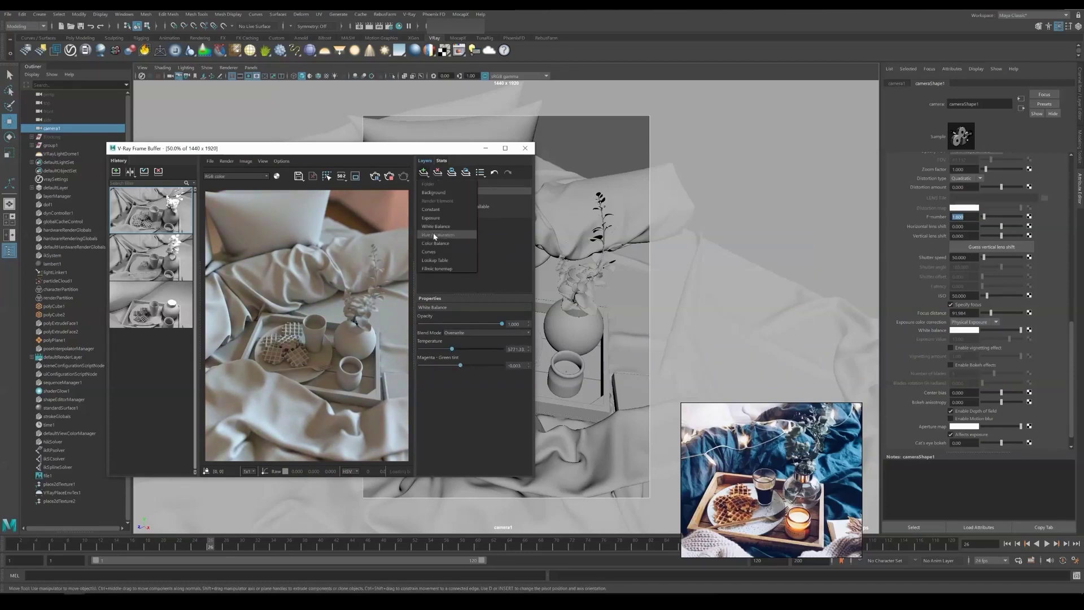
{"action": "left_click", "coordinate": [447, 220]}
{"action": "mouse_move", "coordinate": [460, 348]}
{"action": "left_mouse_down"}
{"action": "mouse_move", "coordinate": [502, 365]}
{"action": "mouse_move", "coordinate": [521, 354]}
{"action": "left_mouse_up"}
{"action": "left_click", "coordinate": [473, 365]}
Add a Filmic tonemap correction layer to the render.
{"action": "left_click", "coordinate": [424, 173]}
{"action": "left_click", "coordinate": [422, 194]}
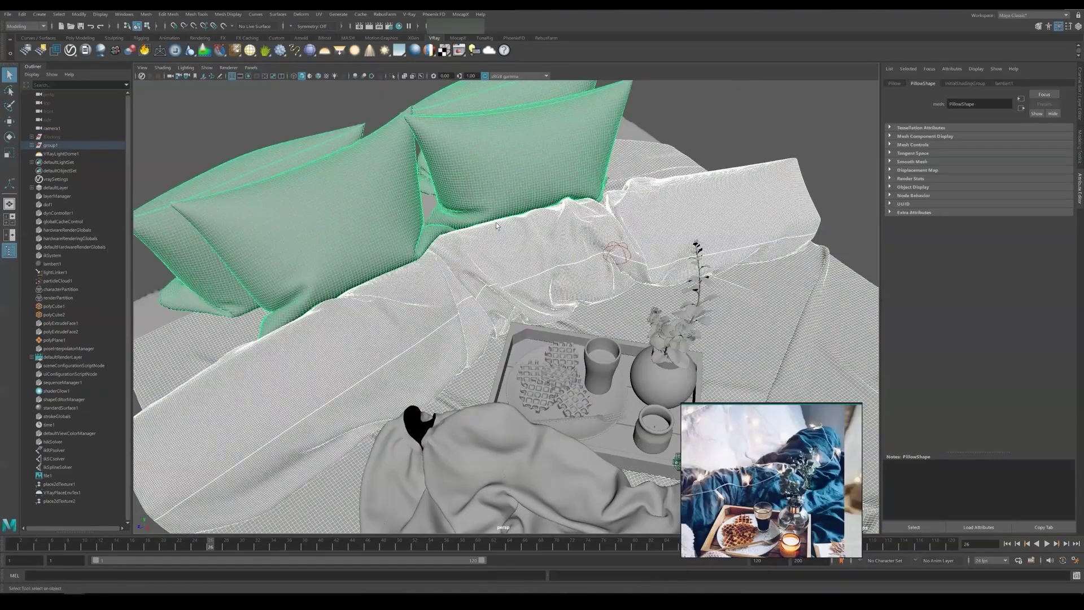
{"action": "left_click_drag", "start_coordinate": [508, 265], "coordinate": [513, 339], "text": "alt"}
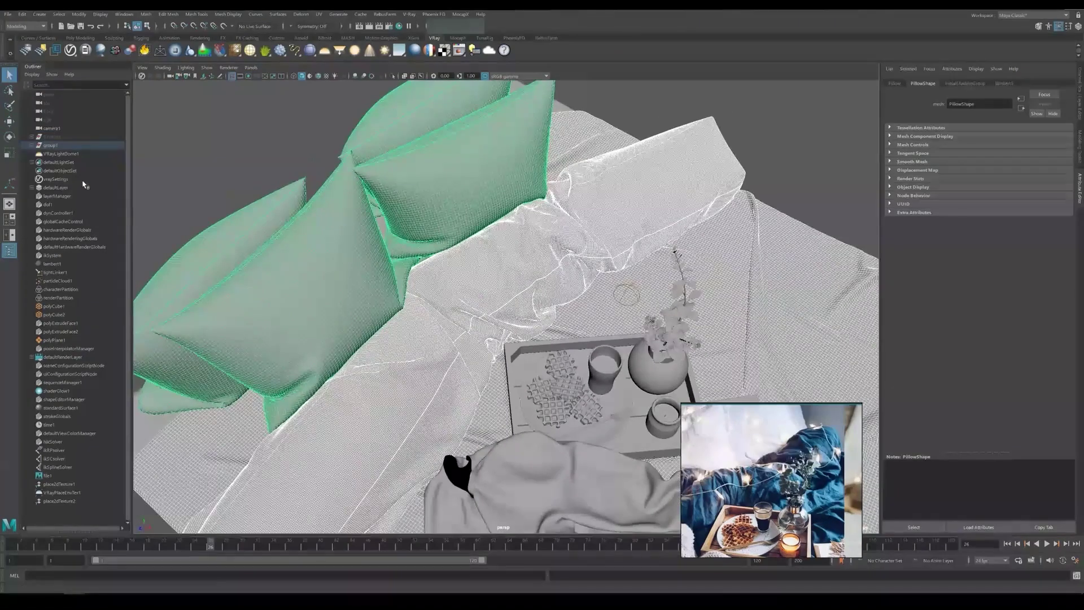
Group Blanket1 and Pillow1 into group2, frame it and isolate it.
{"action": "left_click", "coordinate": [31, 146]}
{"action": "key", "text": "ctrl+g"}
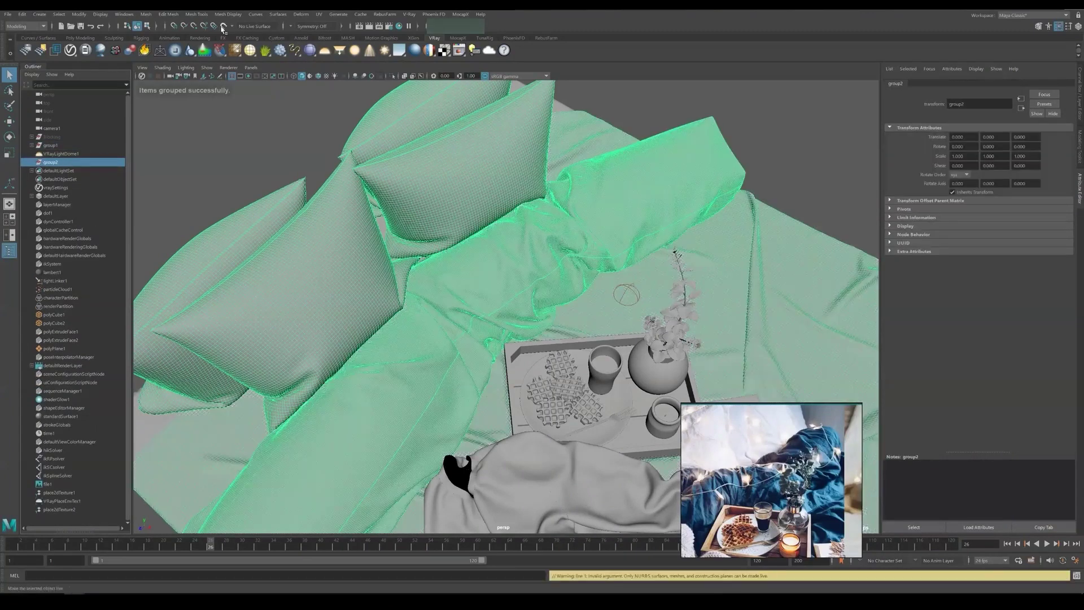
{"action": "key", "text": "Down"}
{"action": "key", "text": "Up"}
{"action": "key", "text": "f"}
{"action": "key", "text": "ctrl+1"}
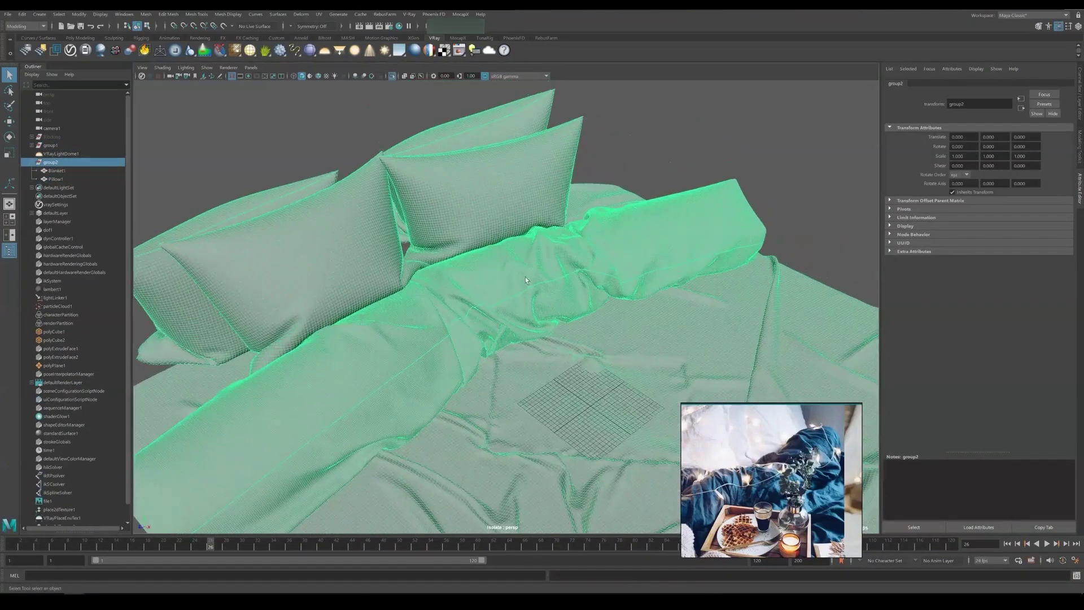
Combine the blanket and pillows with Mesh > Combine and make Blanket1 a live surface.
{"action": "left_click", "coordinate": [146, 14]}
{"action": "left_click", "coordinate": [156, 35]}
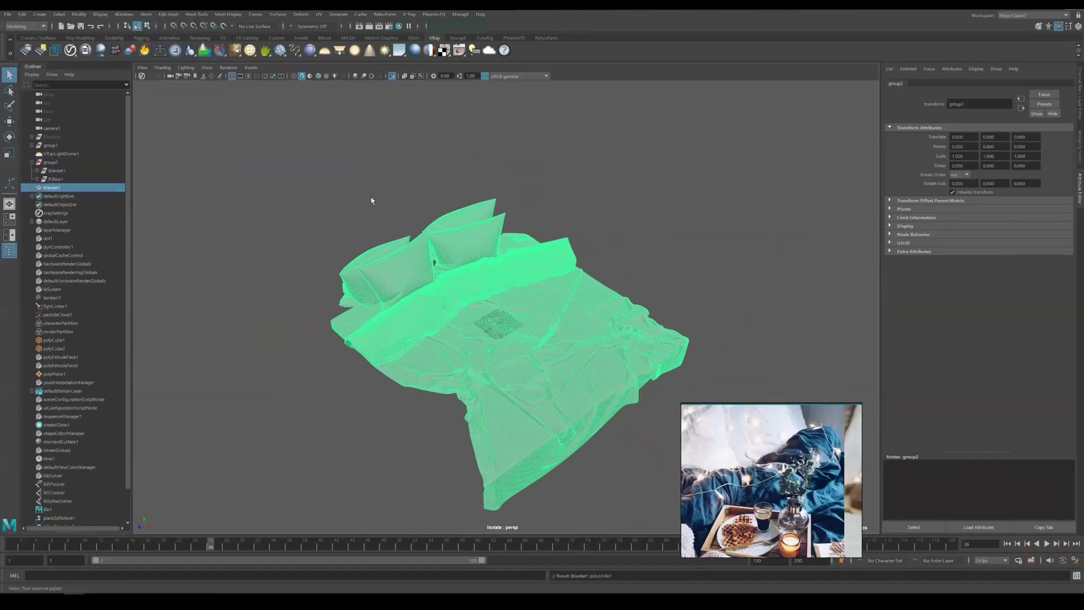
{"action": "scroll", "coordinate": [365, 258], "scroll_direction": "up", "scroll_amount": 5}
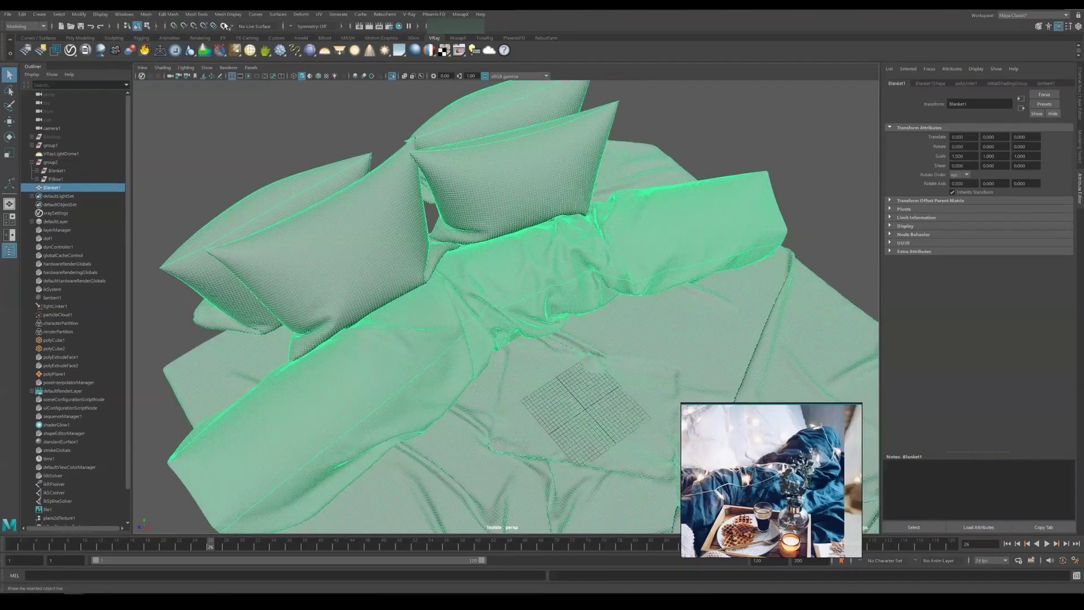
{"action": "left_click", "coordinate": [224, 26]}
Tilt to a low view of the bed and start an EP curve on the live blanket.
{"action": "left_click_drag", "start_coordinate": [478, 236], "coordinate": [587, 211], "text": "alt"}
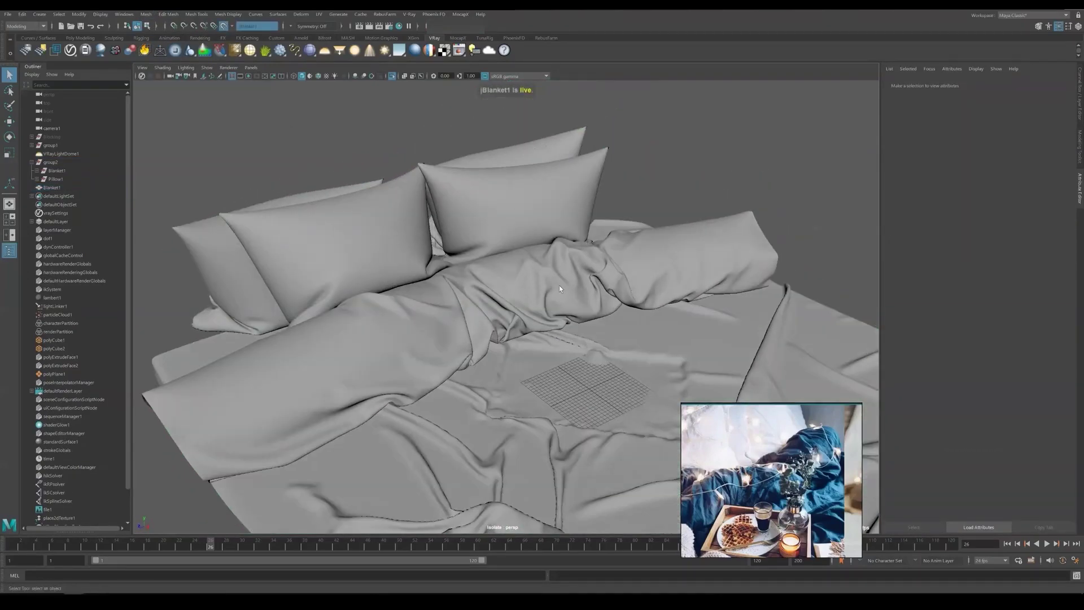
{"action": "left_click", "coordinate": [318, 76]}
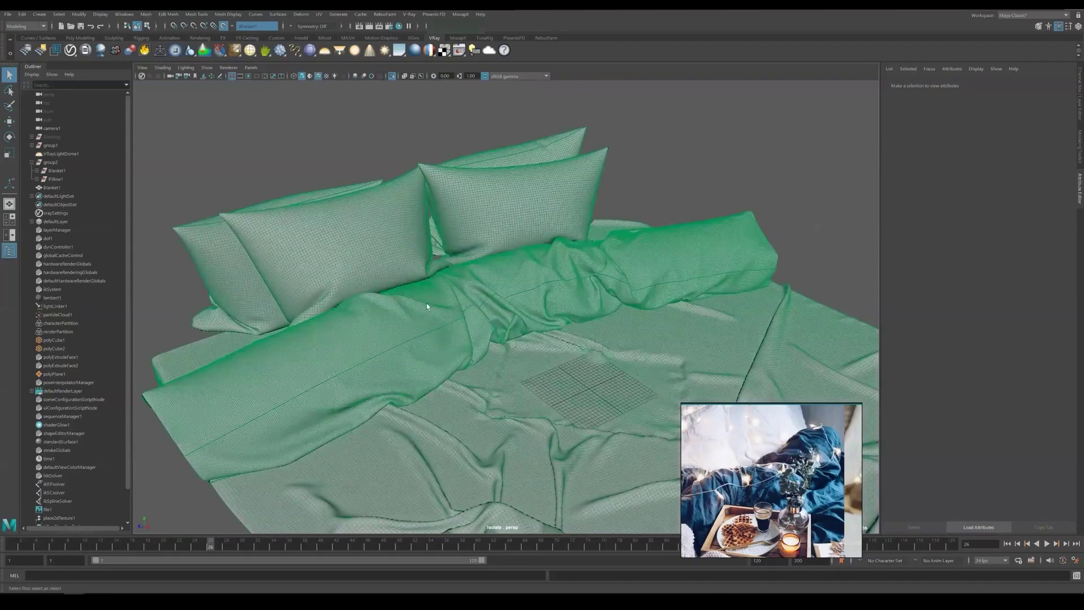
{"action": "scroll", "coordinate": [426, 303], "scroll_direction": "up", "scroll_amount": 6}
{"action": "scroll", "coordinate": [609, 321], "scroll_direction": "down", "scroll_amount": 6}
{"action": "left_click", "coordinate": [318, 76]}
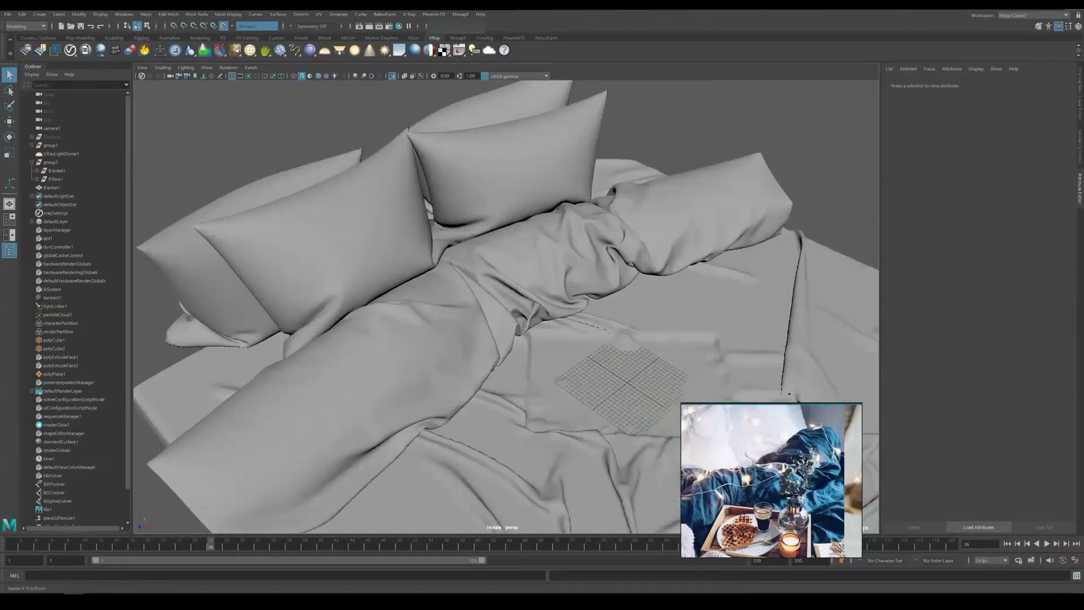
{"action": "left_click", "coordinate": [38, 38]}
{"action": "left_click", "coordinate": [55, 51]}
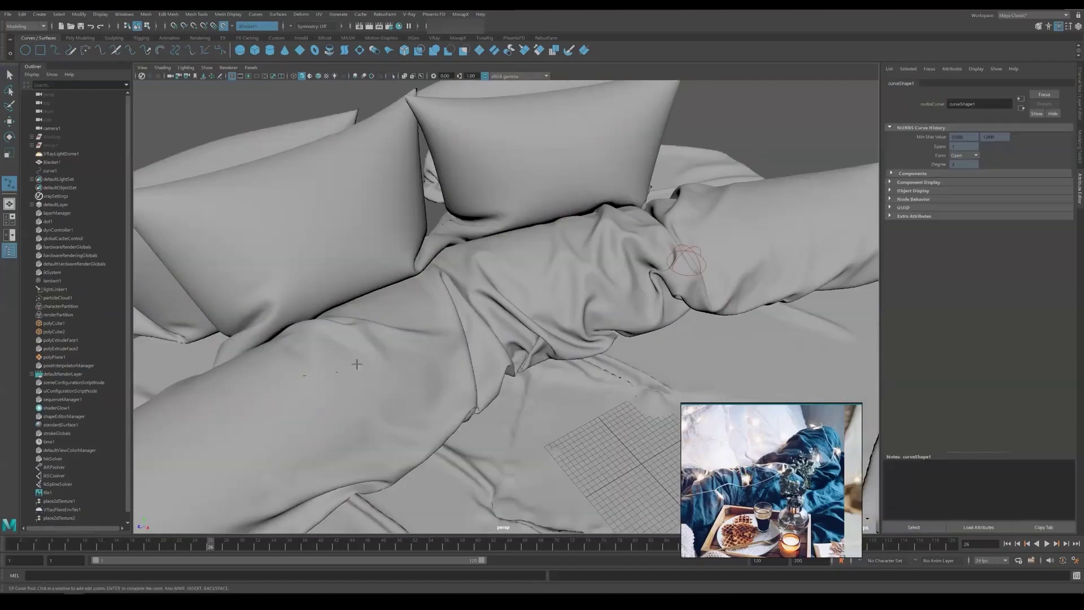
Place the wire curve's points winding across the blanket toward the pillows.
{"action": "left_click", "coordinate": [474, 304]}
{"action": "left_click_drag", "start_coordinate": [531, 301], "coordinate": [626, 333], "text": "alt"}
{"action": "left_click_drag", "start_coordinate": [706, 297], "coordinate": [474, 338], "text": "alt"}
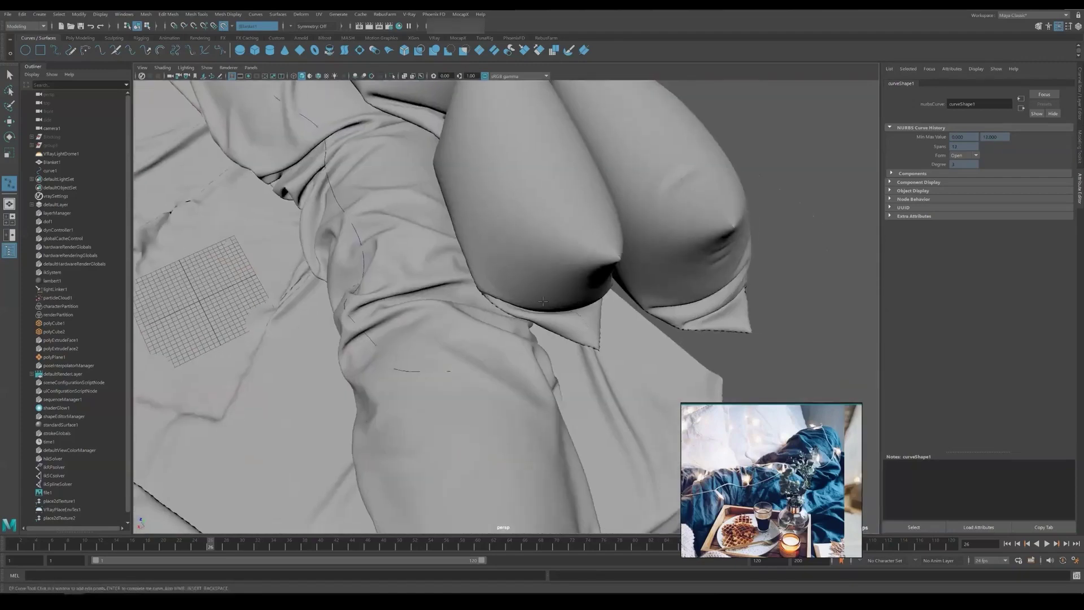
{"action": "left_click", "coordinate": [474, 342]}
{"action": "left_click", "coordinate": [442, 278]}
{"action": "left_click", "coordinate": [243, 293]}
{"action": "left_click_drag", "start_coordinate": [442, 278], "coordinate": [432, 251], "text": "alt"}
{"action": "left_click", "coordinate": [421, 349]}
{"action": "left_click", "coordinate": [476, 236]}
{"action": "left_click", "coordinate": [473, 240]}
{"action": "left_click", "coordinate": [431, 250]}
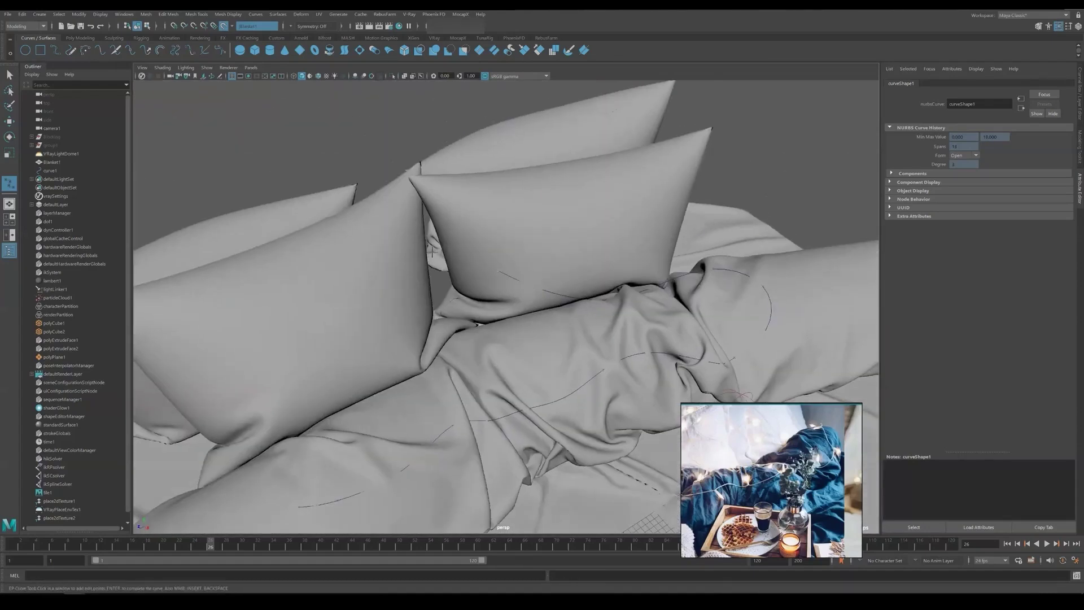
{"action": "left_click", "coordinate": [343, 238]}
Add the last wire points over the pillows, undo a stray one, and finish curve1.
{"action": "left_click_drag", "start_coordinate": [343, 237], "coordinate": [489, 254], "text": "alt"}
{"action": "left_click", "coordinate": [373, 227]}
{"action": "left_click", "coordinate": [407, 235]}
{"action": "key", "text": "ctrl+z"}
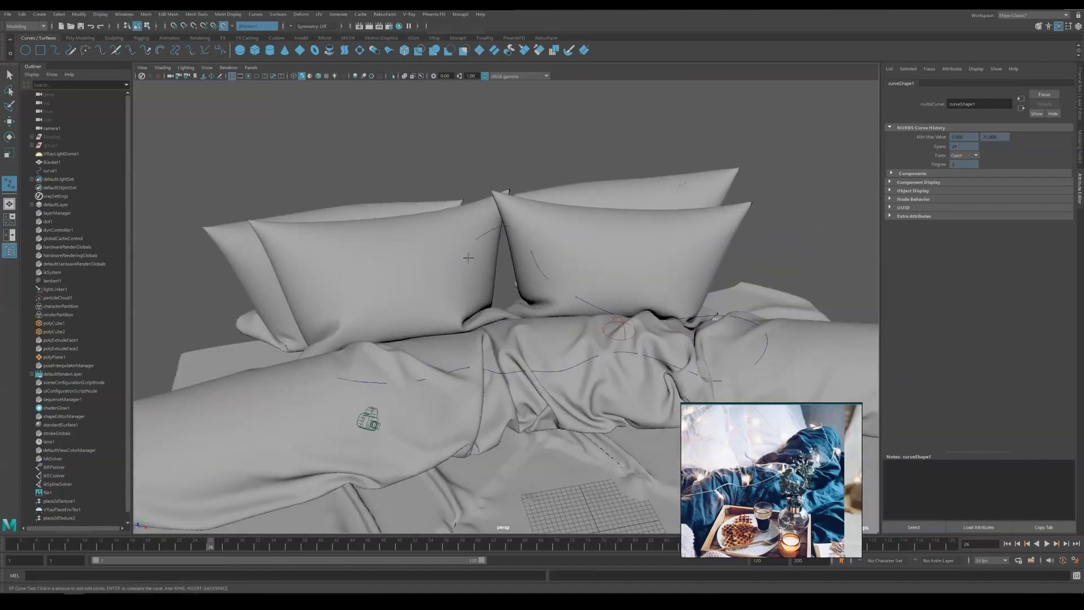
{"action": "right_click_drag", "start_coordinate": [481, 299], "coordinate": [505, 337], "text": "alt"}
{"action": "left_click", "coordinate": [492, 345]}
{"action": "left_click_drag", "start_coordinate": [493, 345], "coordinate": [433, 370], "text": "alt"}
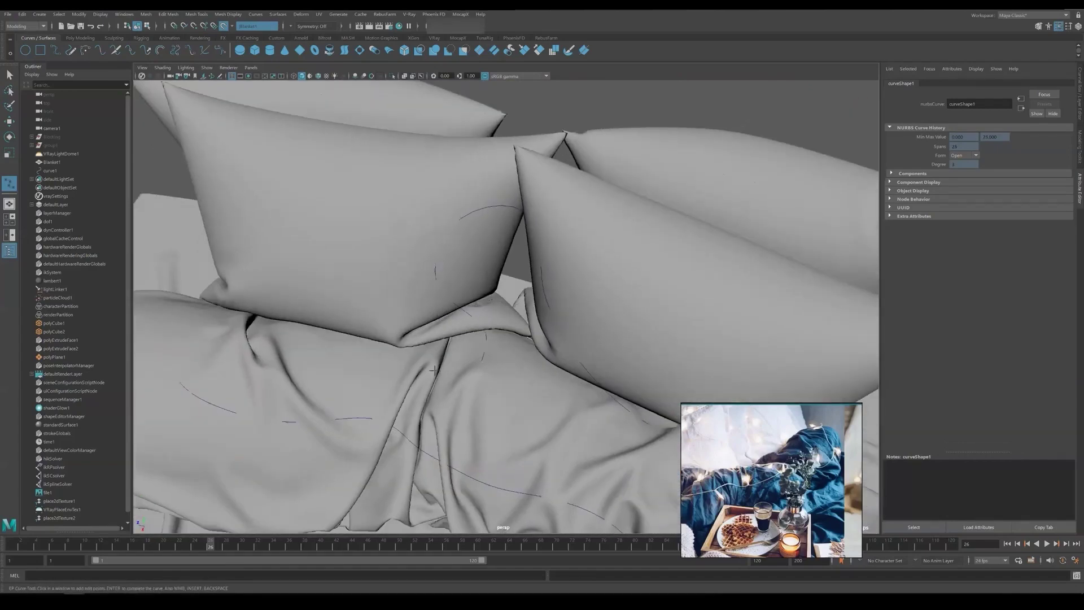
{"action": "key", "text": "q"}
Switch curve1 to control vertices and move CVs to follow the blanket folds.
{"action": "left_click_drag", "start_coordinate": [303, 305], "coordinate": [373, 305], "text": "alt"}
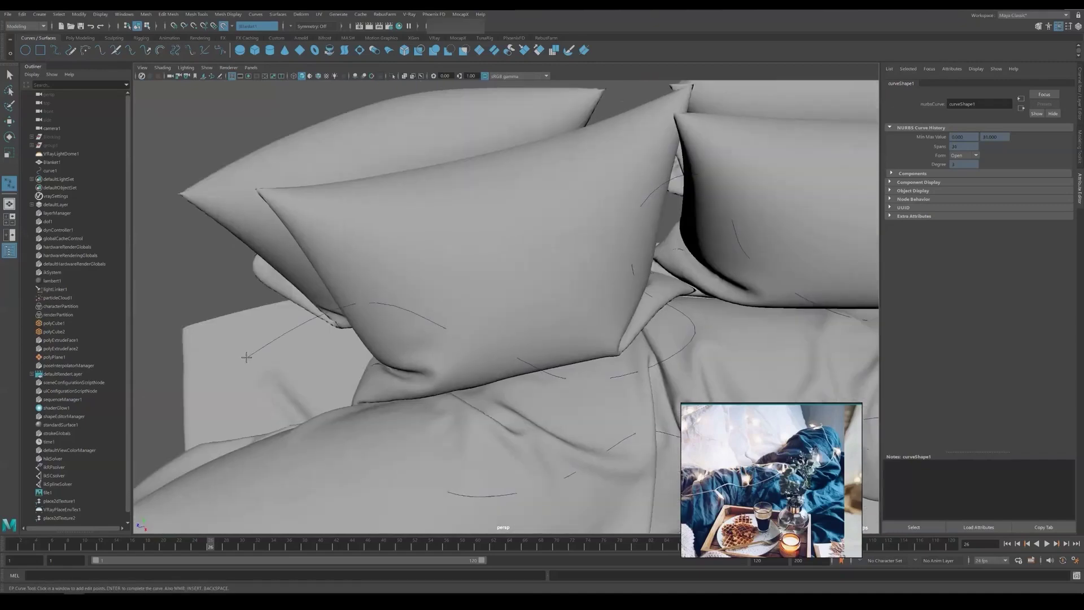
{"action": "right_click_drag", "start_coordinate": [373, 305], "coordinate": [383, 310], "text": "alt"}
{"action": "left_click_drag", "start_coordinate": [383, 310], "coordinate": [531, 265], "text": "alt"}
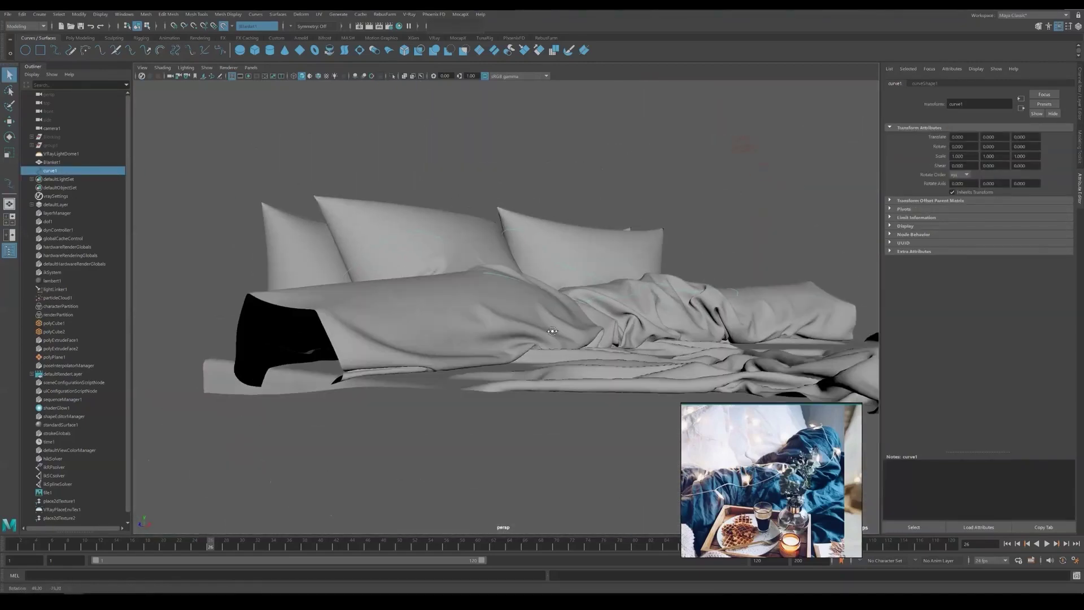
{"action": "right_click_drag", "start_coordinate": [530, 265], "coordinate": [549, 277], "text": "alt"}
{"action": "right_click", "coordinate": [683, 186]}
{"action": "left_click", "coordinate": [677, 164]}
{"action": "mouse_move", "coordinate": [565, 237]}
{"action": "left_mouse_down", "text": "alt"}
{"action": "mouse_move", "coordinate": [542, 249]}
{"action": "mouse_move", "coordinate": [519, 241]}
{"action": "mouse_move", "coordinate": [526, 255]}
{"action": "mouse_move", "coordinate": [511, 220]}
{"action": "mouse_move", "coordinate": [485, 266]}
{"action": "mouse_move", "coordinate": [486, 302]}
{"action": "mouse_move", "coordinate": [647, 316]}
{"action": "mouse_move", "coordinate": [566, 366]}
{"action": "mouse_move", "coordinate": [595, 330]}
{"action": "mouse_move", "coordinate": [485, 339]}
{"action": "mouse_move", "coordinate": [574, 374]}
{"action": "mouse_move", "coordinate": [454, 302]}
{"action": "mouse_move", "coordinate": [316, 304]}
{"action": "mouse_move", "coordinate": [469, 307]}
{"action": "mouse_move", "coordinate": [452, 352]}
{"action": "mouse_move", "coordinate": [404, 362]}
{"action": "left_mouse_up", "text": "alt"}
{"action": "key", "text": "w"}
{"action": "left_click", "coordinate": [510, 244]}
{"action": "key", "text": "q"}
{"action": "key", "text": "w"}
{"action": "left_click", "coordinate": [454, 303]}
Reselect curve1 from a high view of the bed and return to shaded display.
{"action": "left_click", "coordinate": [325, 333]}
{"action": "scroll", "coordinate": [395, 350], "scroll_direction": "up", "scroll_amount": 2}
{"action": "scroll", "coordinate": [404, 362], "scroll_direction": "down", "scroll_amount": 2}
{"action": "key", "text": "q"}
{"action": "left_click_drag", "start_coordinate": [479, 253], "coordinate": [417, 127], "text": "alt"}
{"action": "left_click", "coordinate": [483, 304]}
{"action": "key", "text": "w"}
{"action": "left_click", "coordinate": [446, 286]}
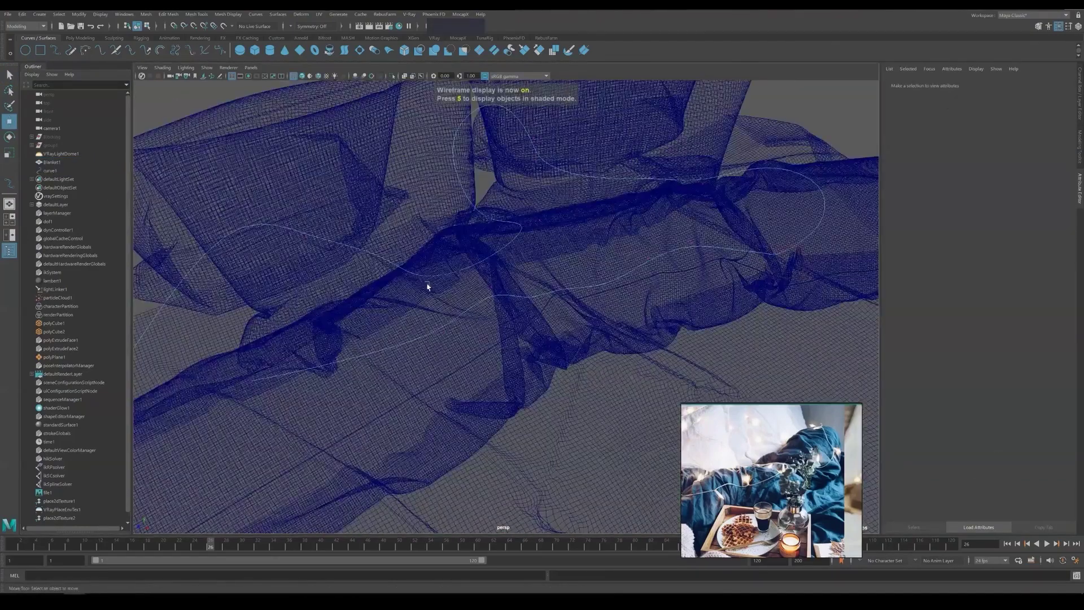
{"action": "left_click", "coordinate": [428, 285]}
{"action": "key", "text": "5"}
{"action": "left_click_drag", "start_coordinate": [517, 242], "coordinate": [537, 299], "text": "alt"}
Toggle curve1's CV editing off and on, then look through camera1.
{"action": "key", "text": "F8"}
{"action": "key", "text": "q"}
{"action": "key", "text": "F8"}
{"action": "left_click_drag", "start_coordinate": [631, 211], "coordinate": [218, 165], "text": "alt"}
{"action": "key", "text": "w"}
{"action": "right_click", "coordinate": [484, 234]}
{"action": "key", "text": "q"}
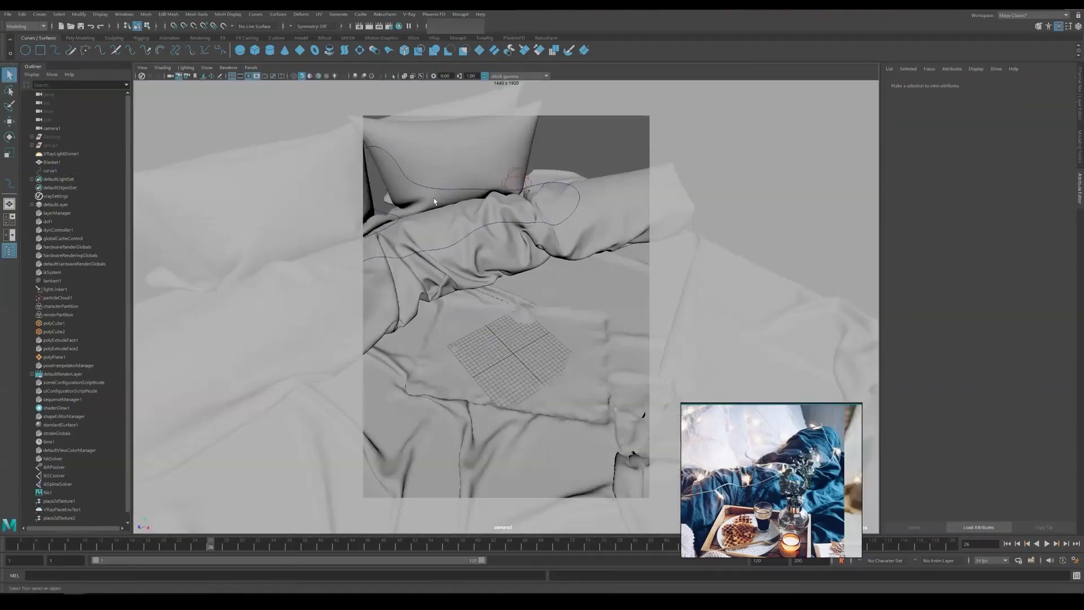
In the perspective view, open and then close the Curves > Rebuild settings window.
{"action": "right_click", "coordinate": [568, 188]}
{"action": "left_click_drag", "start_coordinate": [568, 188], "coordinate": [412, 211], "text": "alt"}
{"action": "left_click", "coordinate": [255, 14]}
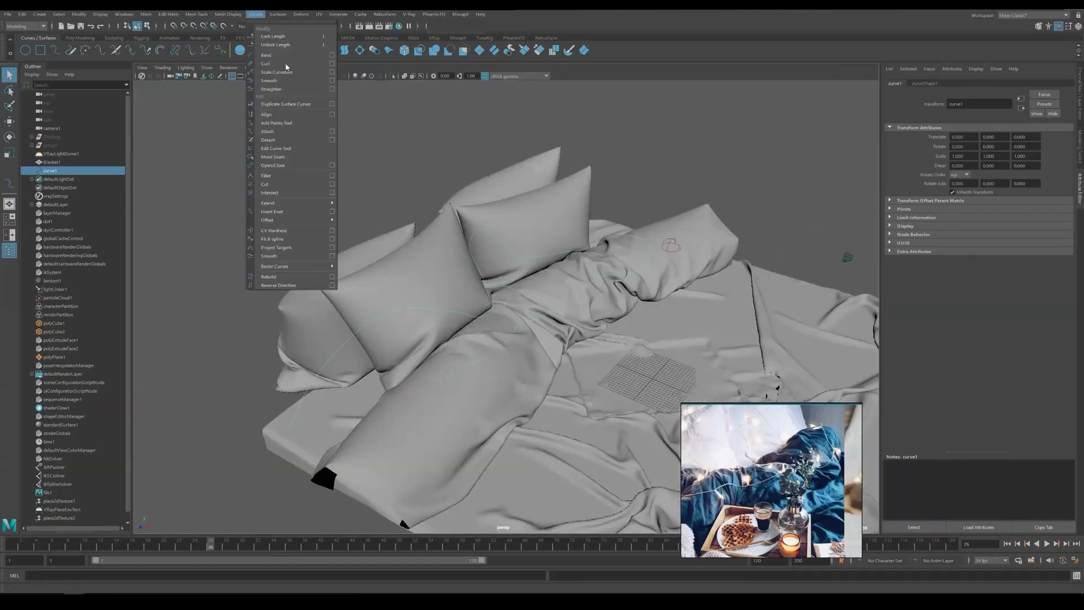
{"action": "left_click", "coordinate": [331, 278]}
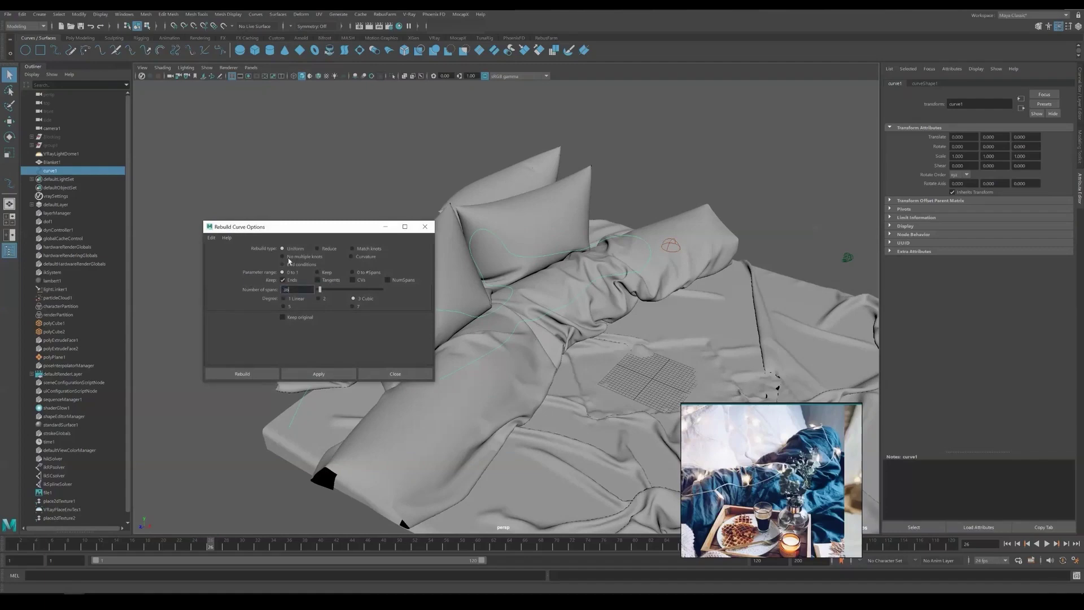
{"action": "left_click_drag", "start_coordinate": [307, 227], "coordinate": [765, 174]}
{"action": "left_click", "coordinate": [883, 173]}
{"action": "scroll", "coordinate": [686, 176], "scroll_direction": "up", "scroll_amount": 5}
Reselect the wire curve from a top-down view and look through camera1.
{"action": "right_click", "coordinate": [685, 177]}
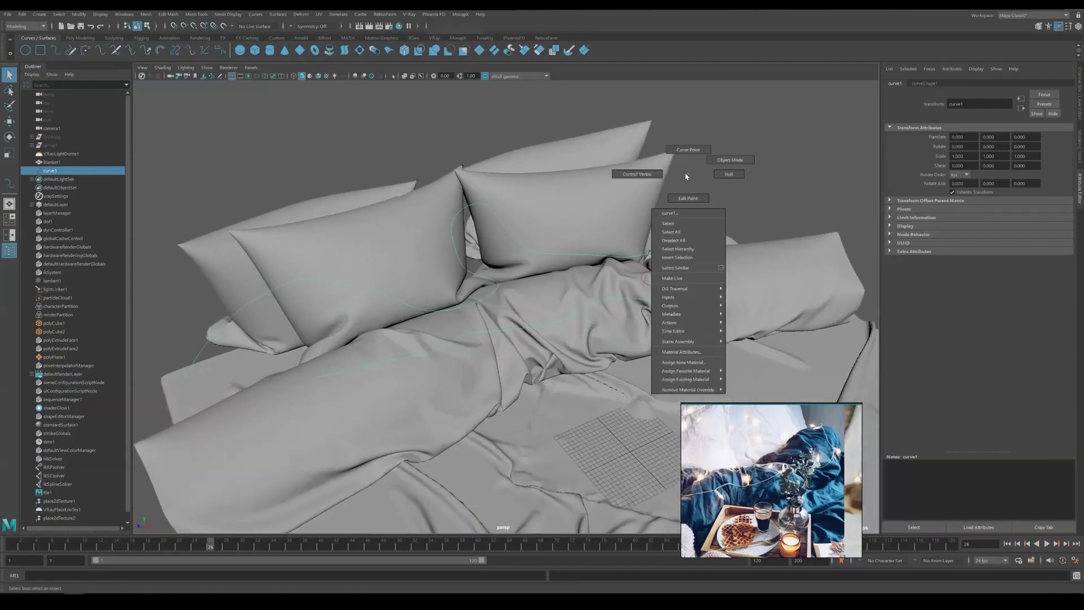
{"action": "left_click", "coordinate": [686, 176]}
{"action": "left_click_drag", "start_coordinate": [686, 176], "coordinate": [610, 334], "text": "alt"}
{"action": "left_click", "coordinate": [609, 335]}
{"action": "left_click_drag", "start_coordinate": [670, 300], "coordinate": [559, 243], "text": "alt"}
{"action": "key", "text": "q"}
{"action": "left_click", "coordinate": [251, 67]}
{"action": "left_click", "coordinate": [355, 87]}
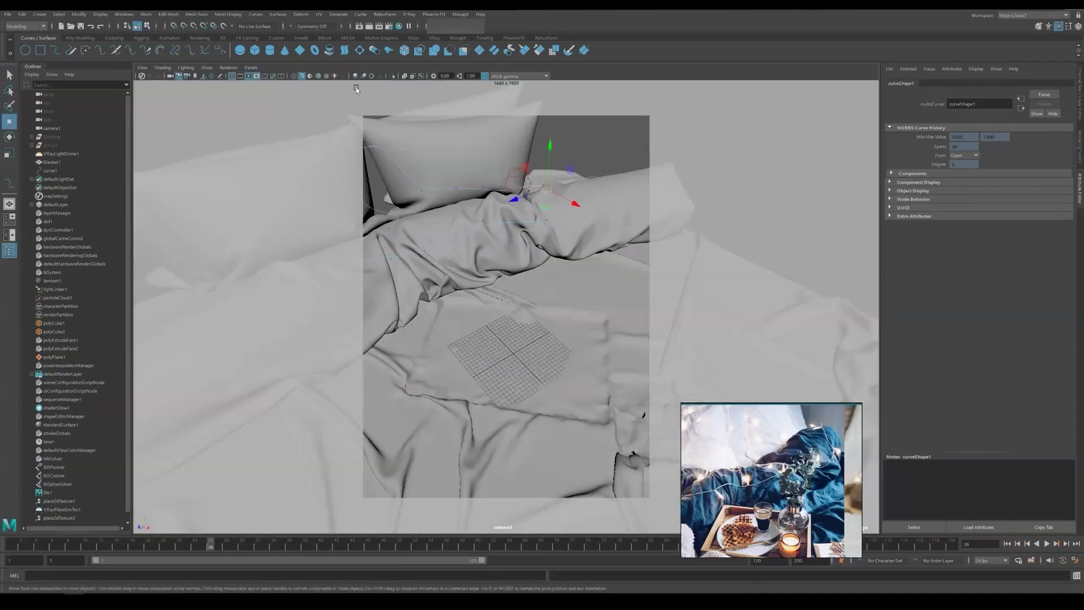
Apply Curves > Rebuild to the wire curve and reselect it.
{"action": "left_click", "coordinate": [255, 15]}
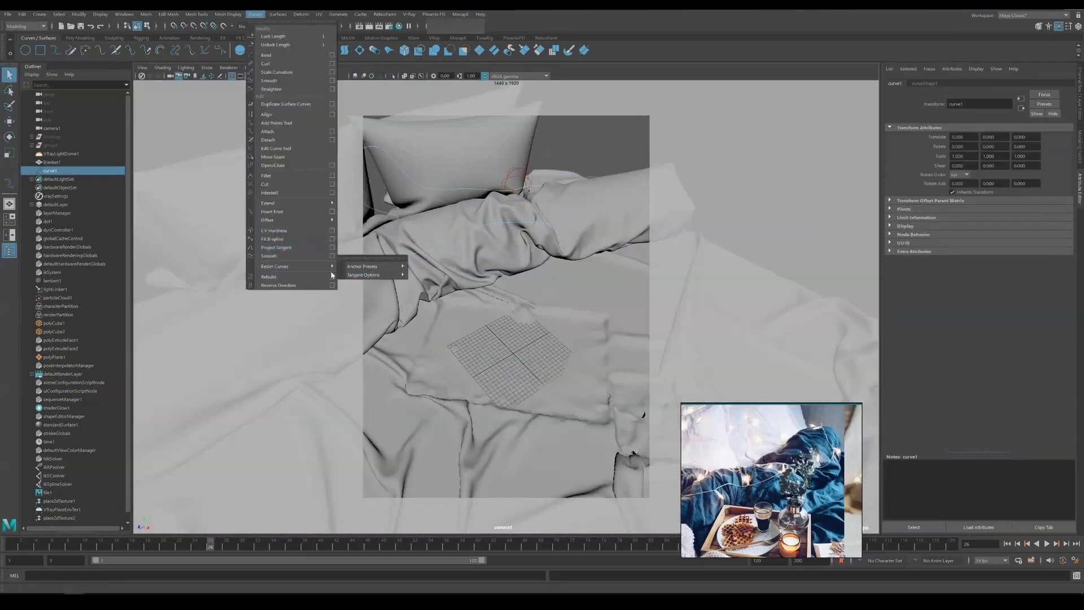
{"action": "left_click", "coordinate": [333, 266]}
{"action": "left_click", "coordinate": [703, 320]}
{"action": "left_click", "coordinate": [411, 179]}
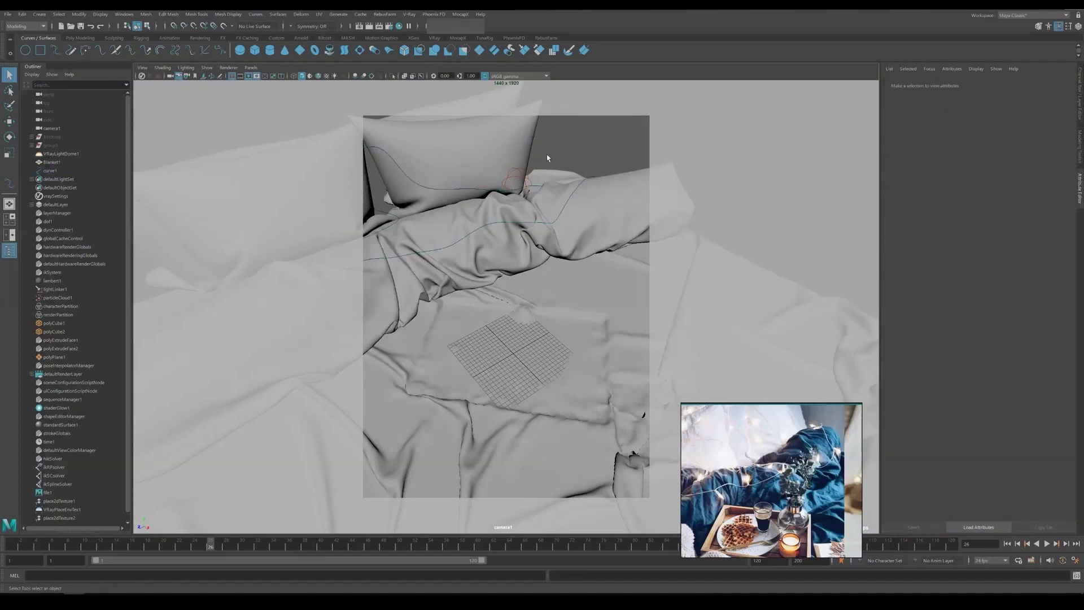
{"action": "left_click", "coordinate": [561, 211]}
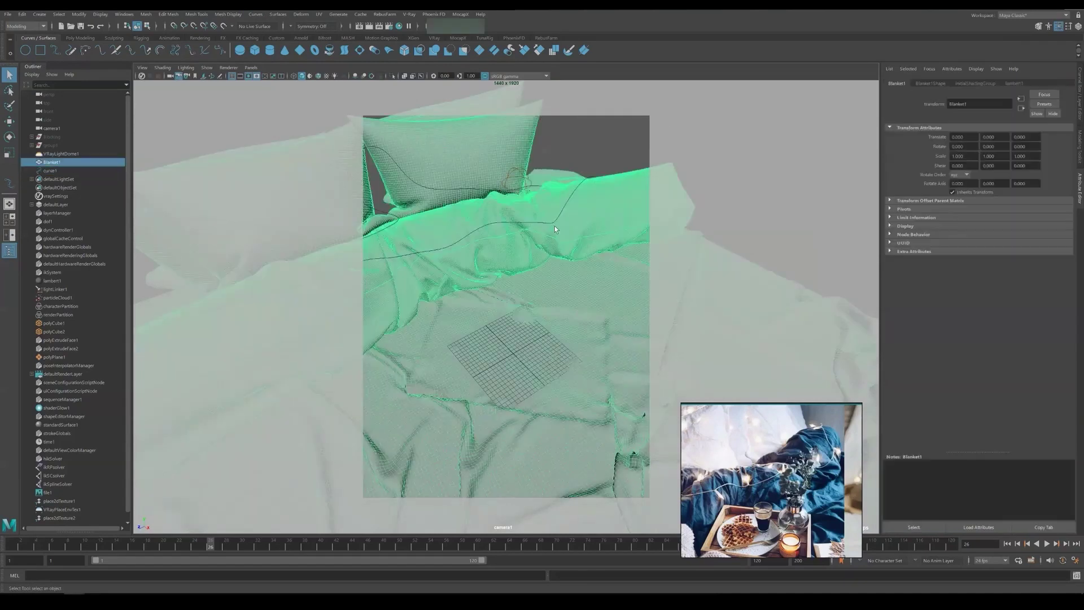
Check a control point on the rebuilt curve, then select the whole curve object.
{"action": "left_click", "coordinate": [265, 14]}
{"action": "left_click", "coordinate": [600, 141]}
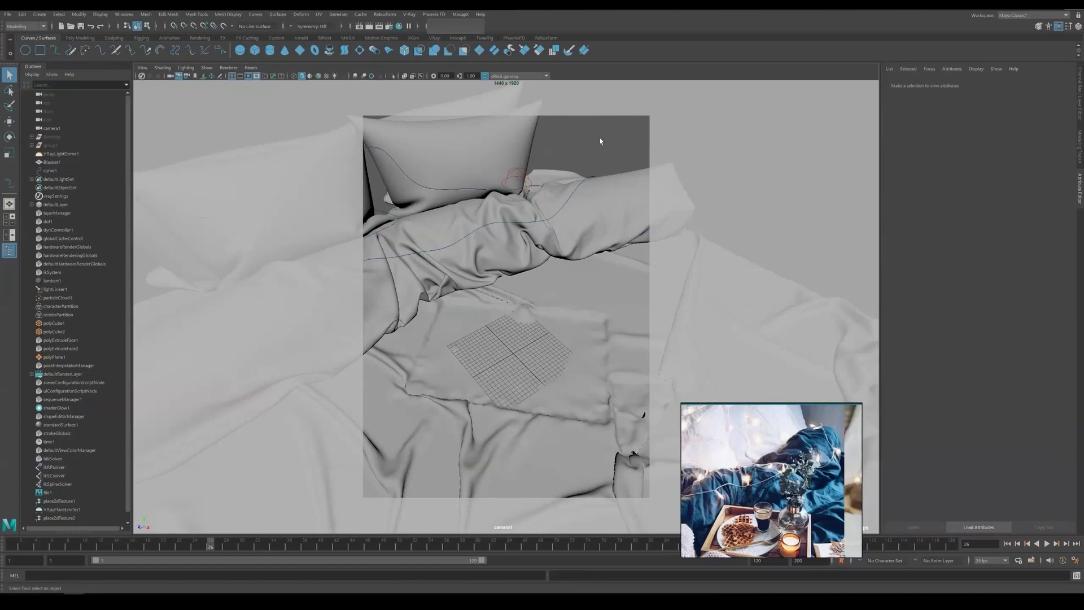
{"action": "left_click", "coordinate": [415, 188]}
{"action": "left_click", "coordinate": [414, 186]}
{"action": "key", "text": "w"}
{"action": "key", "text": "F8"}
{"action": "key", "text": "q"}
{"action": "left_click_drag", "start_coordinate": [539, 175], "coordinate": [466, 220], "text": "alt"}
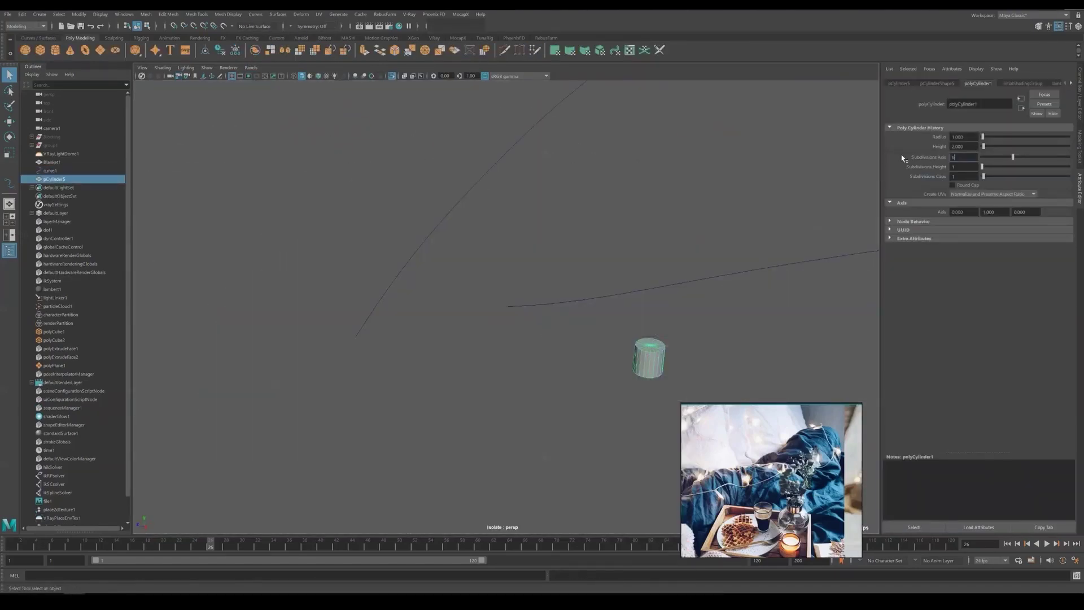
Create a 6-sided cylinder, flatten it into a thin hexagon and rotate it to the curve start.
{"action": "left_click", "coordinate": [648, 356]}
{"action": "key", "text": "w"}
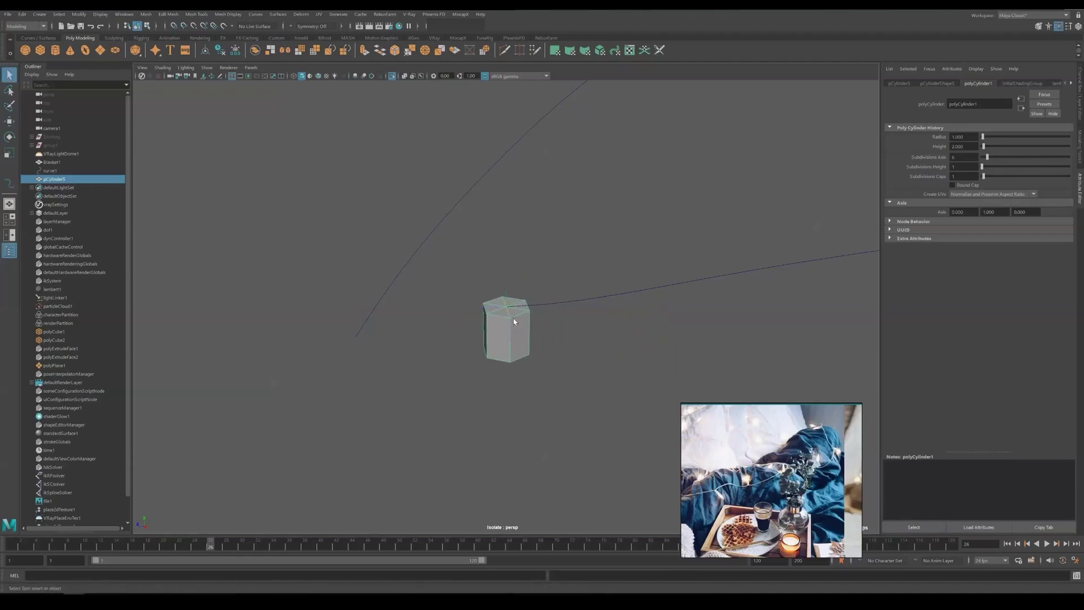
{"action": "left_click", "coordinate": [460, 336]}
{"action": "key", "text": "ctrl+z"}
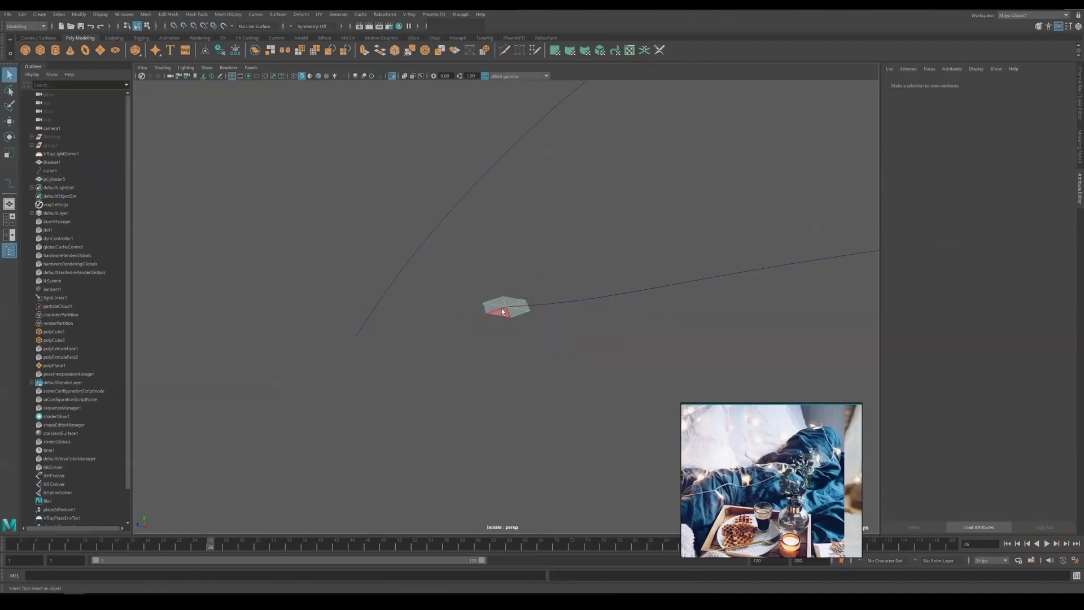
{"action": "right_click_drag", "start_coordinate": [578, 250], "coordinate": [577, 250]}
{"action": "key", "text": "e"}
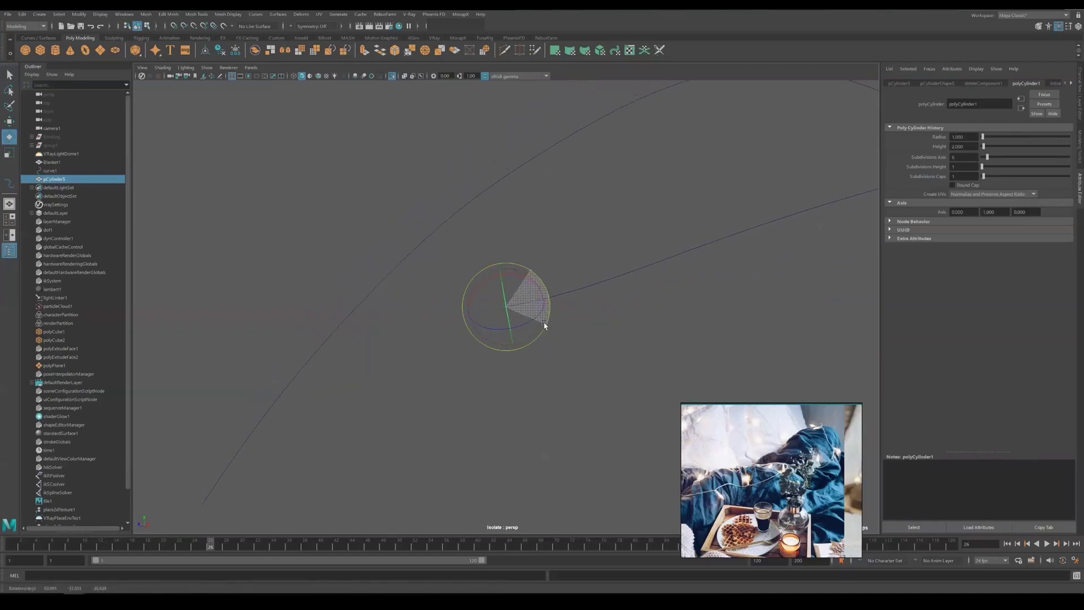
{"action": "right_click_drag", "start_coordinate": [508, 300], "coordinate": [516, 316]}
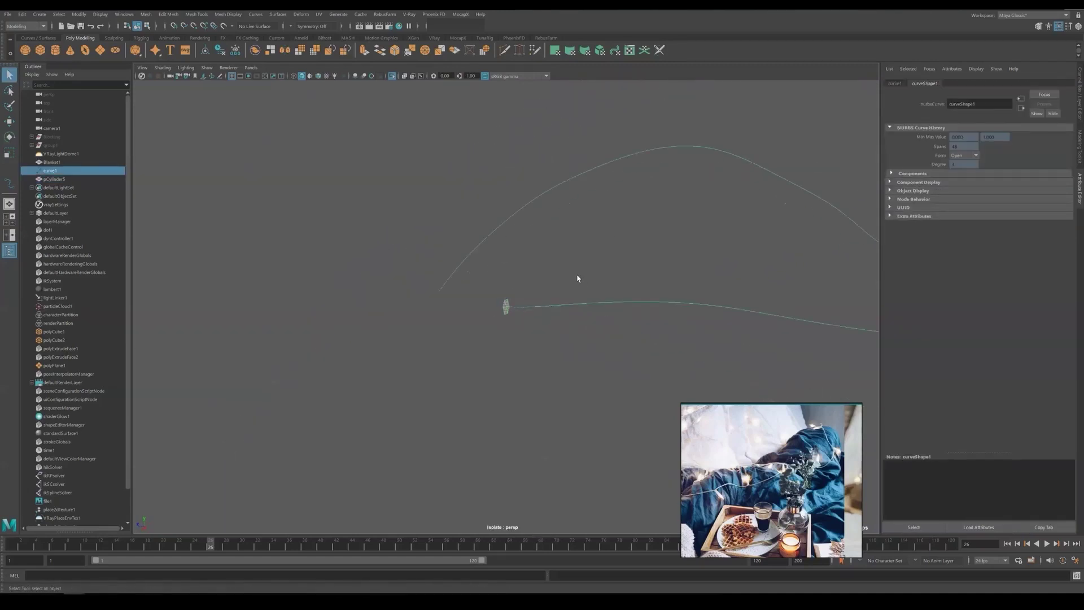
Extrude the cylinder's end face along curve1, raising Divisions so the tube follows the wire.
{"action": "right_click_drag", "start_coordinate": [577, 275], "coordinate": [577, 293], "text": "shift"}
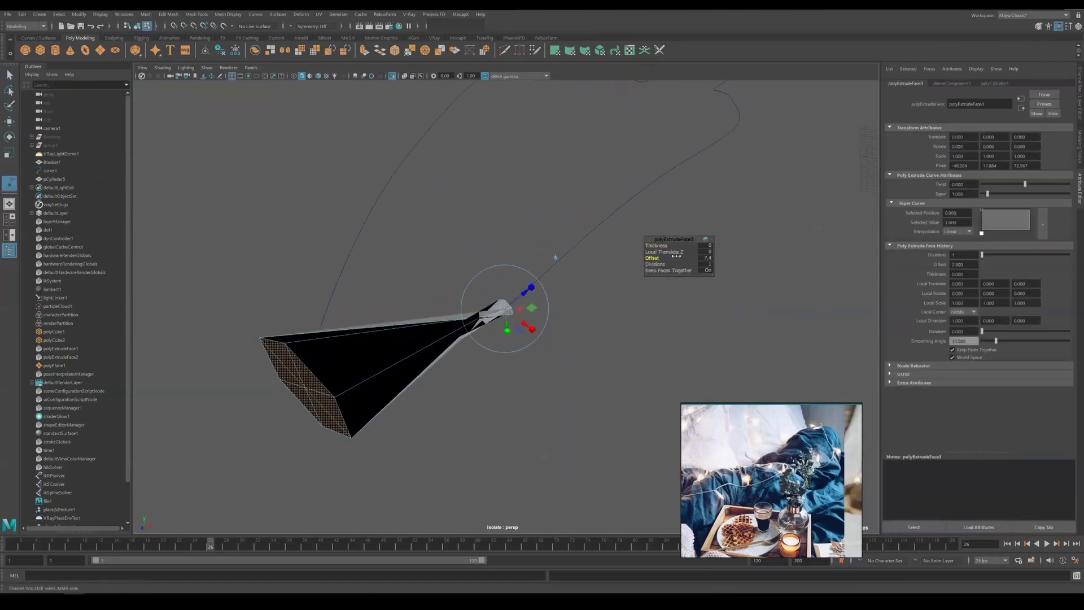
{"action": "left_click", "coordinate": [655, 264]}
{"action": "middle_click_drag", "start_coordinate": [655, 264], "coordinate": [584, 240]}
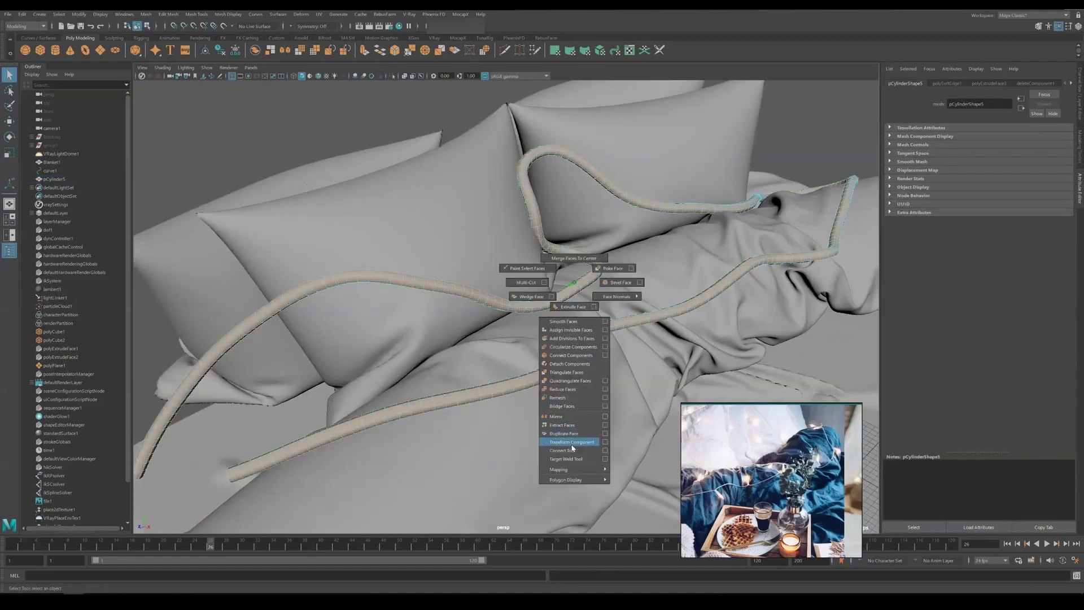
{"action": "right_click_drag", "start_coordinate": [571, 448], "coordinate": [572, 442], "text": "shift"}
{"action": "left_click_drag", "start_coordinate": [572, 442], "coordinate": [248, 445], "text": "alt"}
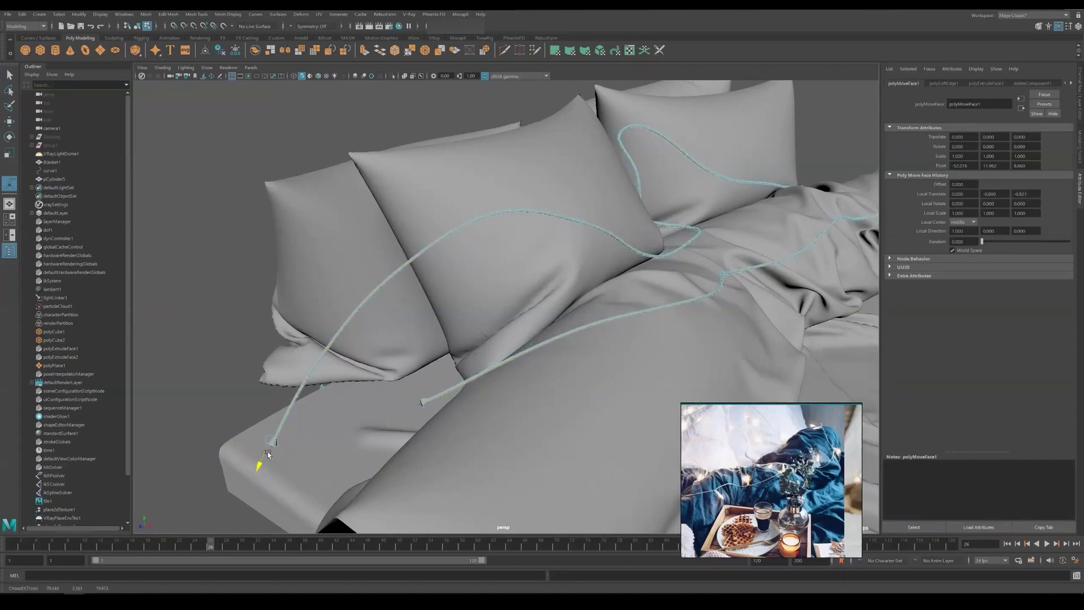
{"action": "left_click_drag", "start_coordinate": [269, 455], "coordinate": [510, 299], "text": "alt"}
Check the cable through the render camera and select the new cable mesh.
{"action": "key", "text": "q"}
{"action": "left_click", "coordinate": [496, 159]}
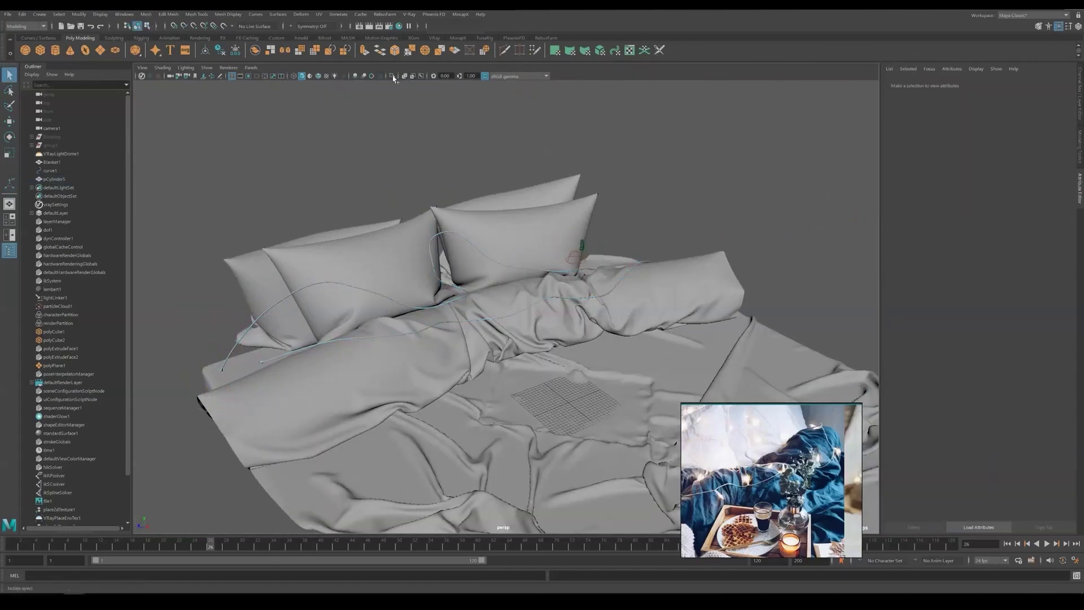
{"action": "scroll", "coordinate": [414, 205], "scroll_direction": "up", "scroll_amount": 5}
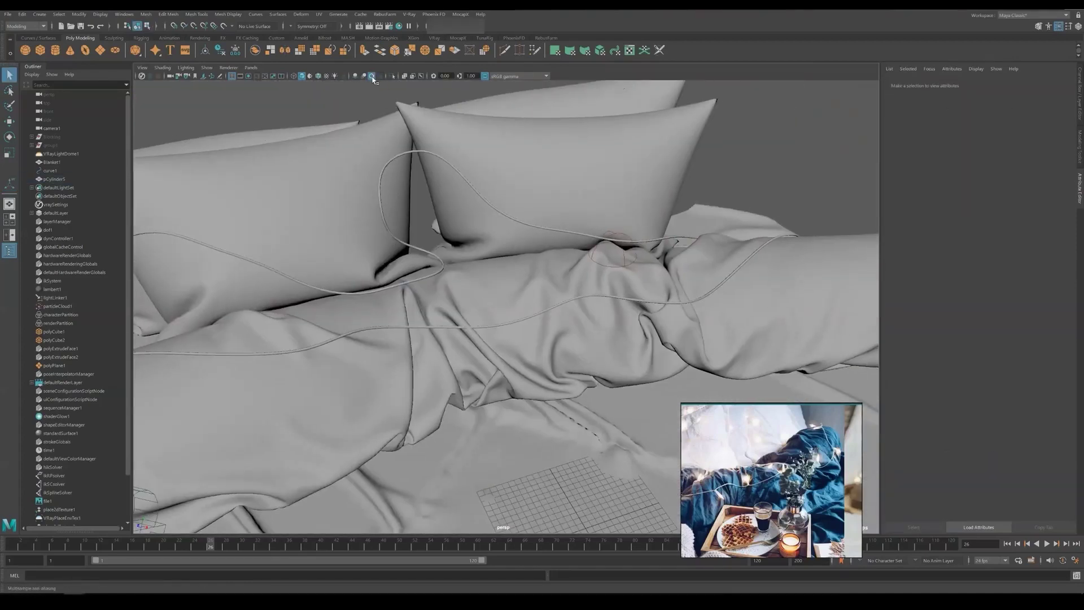
{"action": "left_click", "coordinate": [363, 80]}
{"action": "left_click", "coordinate": [49, 170]}
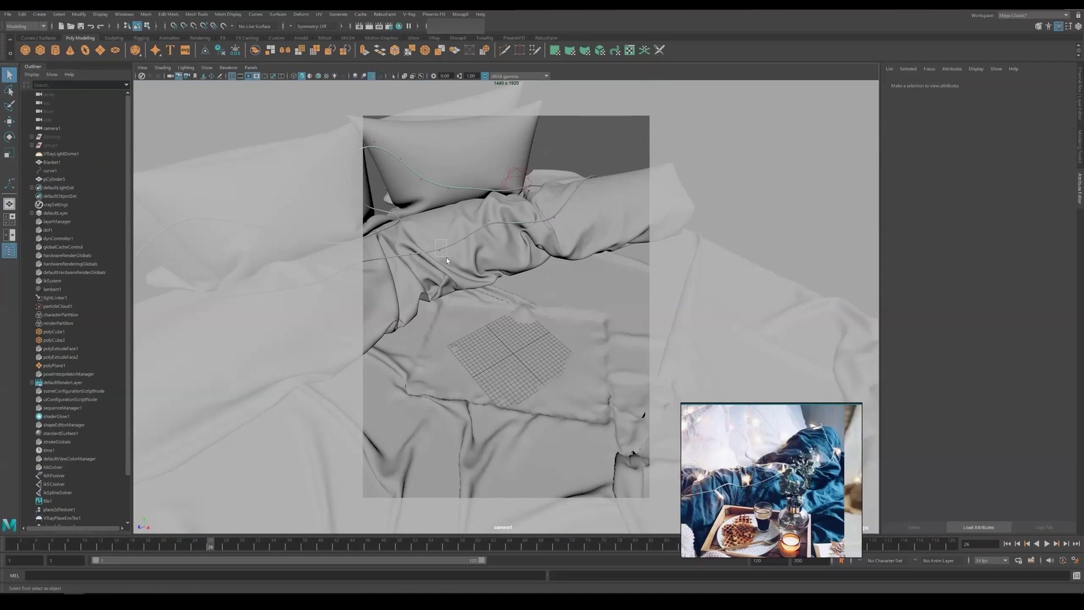
{"action": "key", "text": "w"}
{"action": "left_click", "coordinate": [585, 149]}
{"action": "left_click", "coordinate": [438, 251]}
{"action": "left_click", "coordinate": [968, 84]}
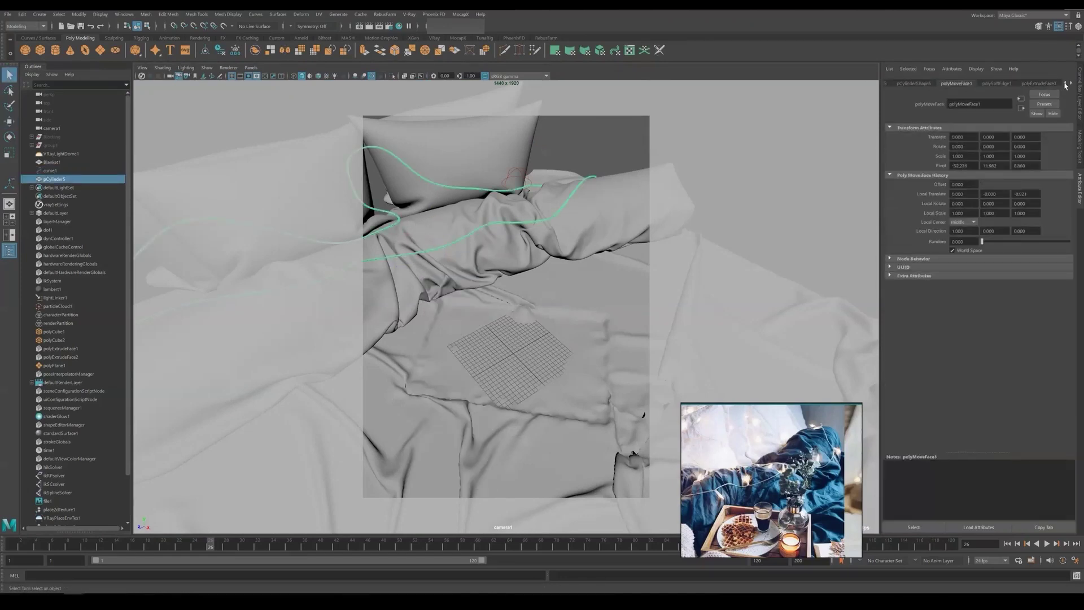
Create a new cylinder and reduce it to 8 axis subdivisions.
{"action": "left_click", "coordinate": [950, 84]}
{"action": "key", "text": "ctrl+a"}
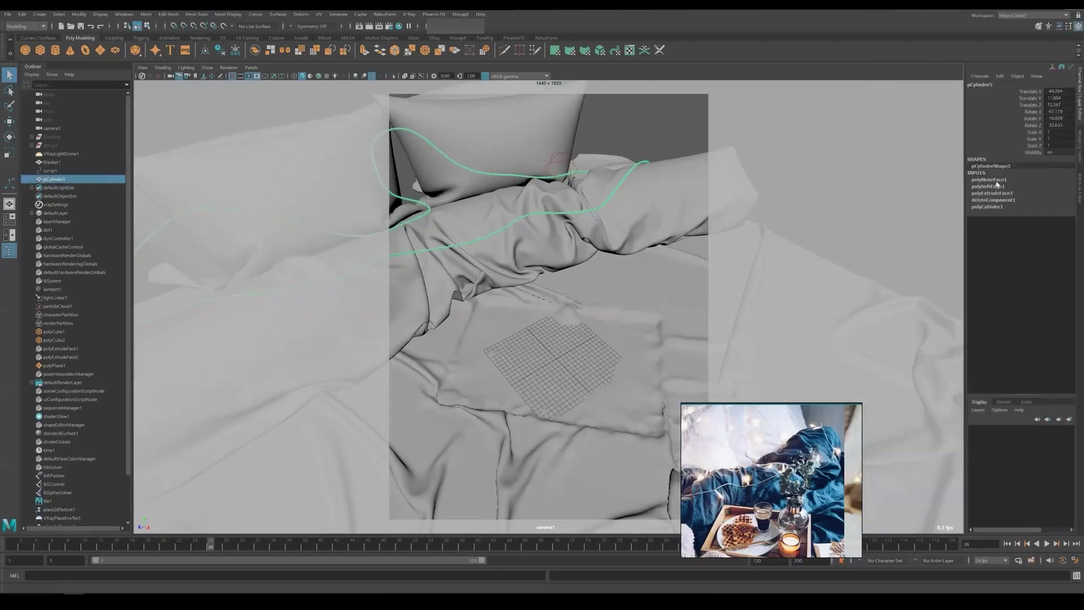
{"action": "left_click", "coordinate": [595, 120]}
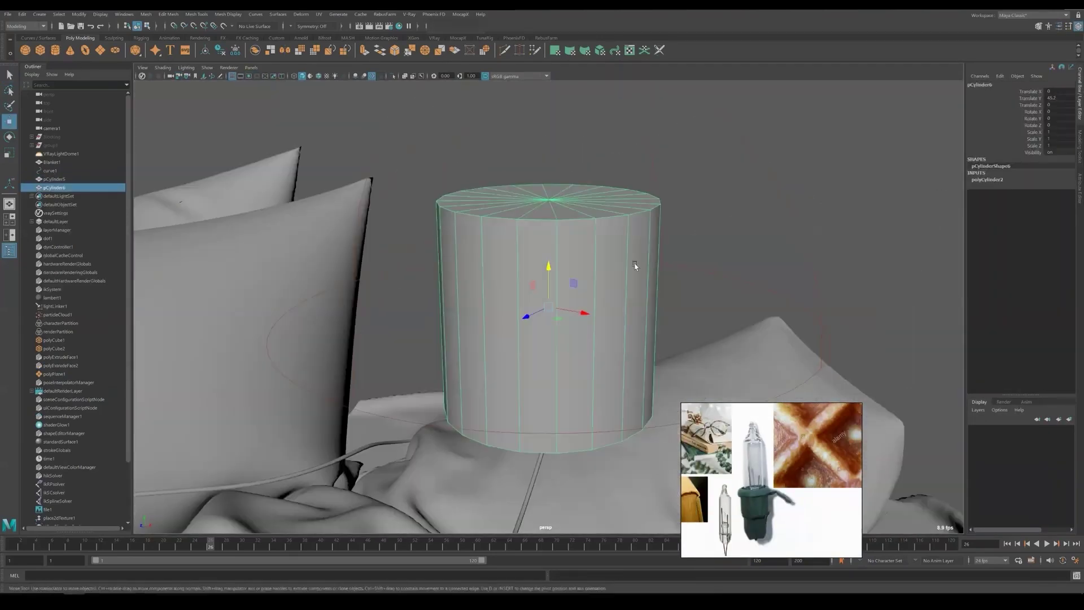
{"action": "key", "text": "f"}
{"action": "left_click", "coordinate": [1009, 180]}
{"action": "key", "text": "Return"}
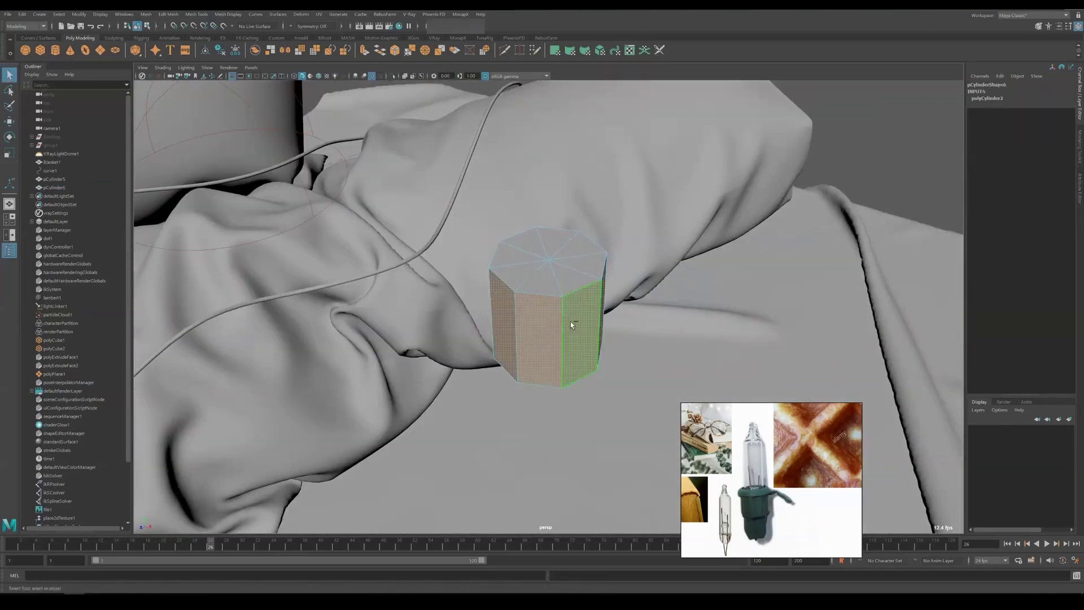
Extrude the cylinder's faces into a bulb socket shape.
{"action": "left_click_drag", "start_coordinate": [571, 325], "coordinate": [600, 314], "text": "alt"}
{"action": "key", "text": "ctrl+e"}
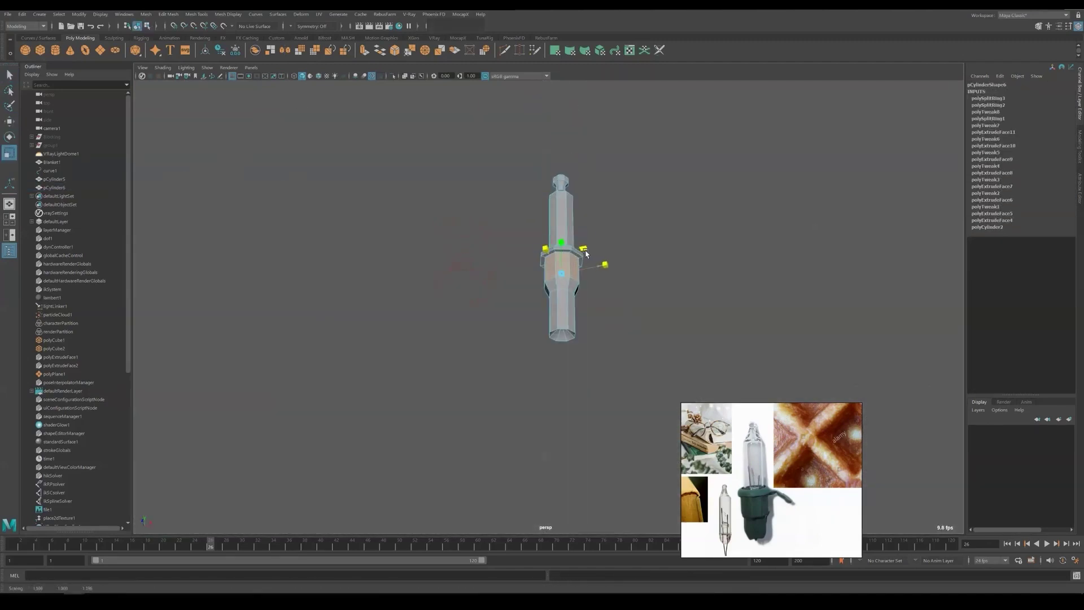
{"action": "right_click_drag", "start_coordinate": [586, 254], "coordinate": [571, 271]}
{"action": "left_click_drag", "start_coordinate": [538, 150], "coordinate": [540, 286], "text": "alt"}
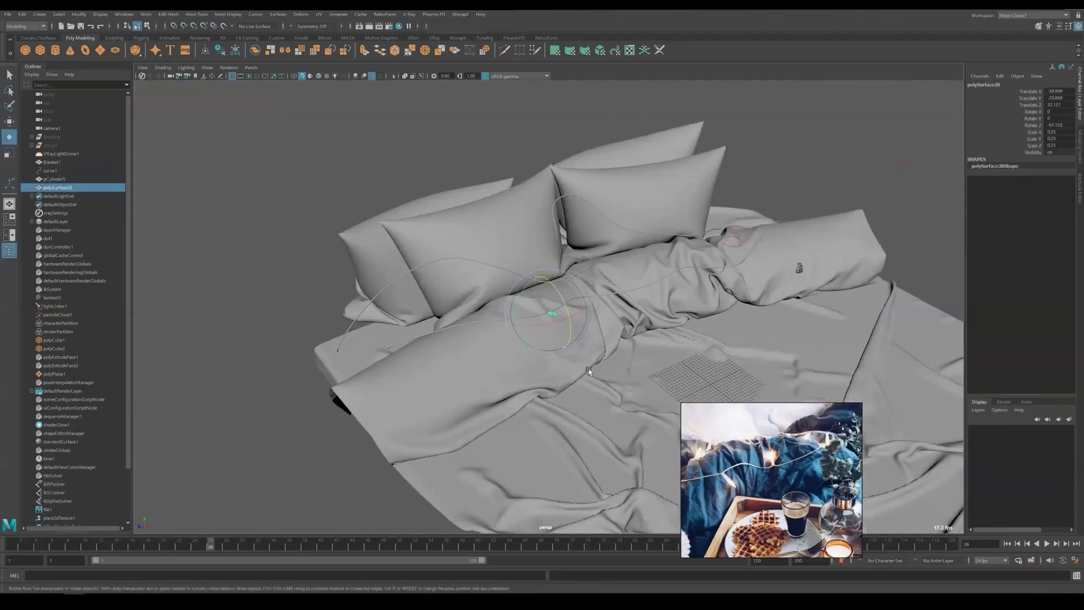
Orbit back to the bed and look through the render camera.
{"action": "key", "text": "q"}
{"action": "left_click_drag", "start_coordinate": [593, 347], "coordinate": [597, 307], "text": "alt"}
{"action": "left_click", "coordinate": [251, 67]}
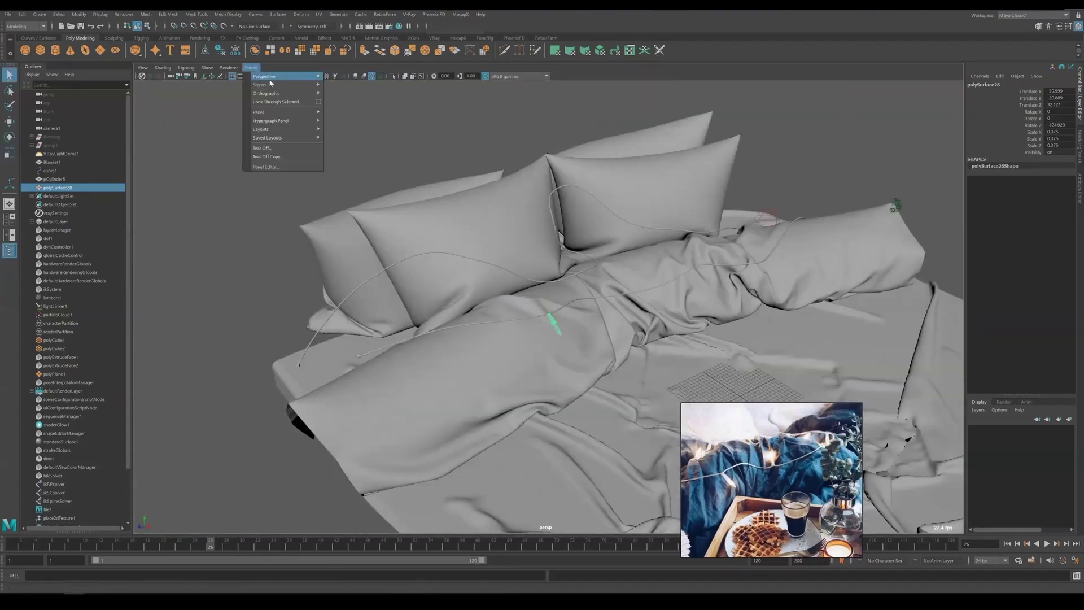
{"action": "left_click", "coordinate": [361, 156]}
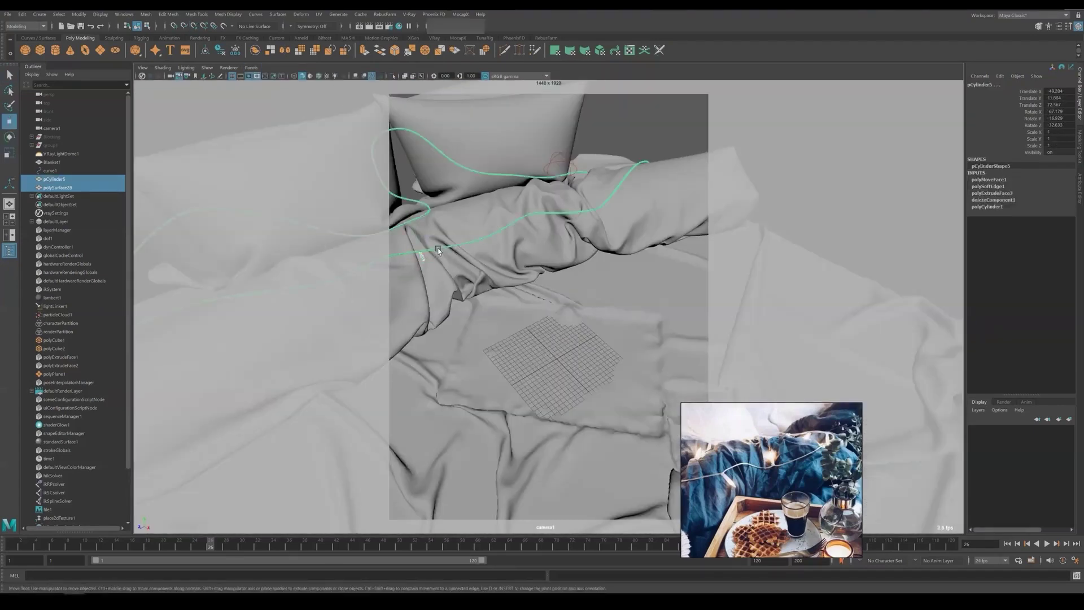
Move the bulb socket onto the cable in the camera1 view.
{"action": "left_click_drag", "start_coordinate": [438, 248], "coordinate": [462, 257]}
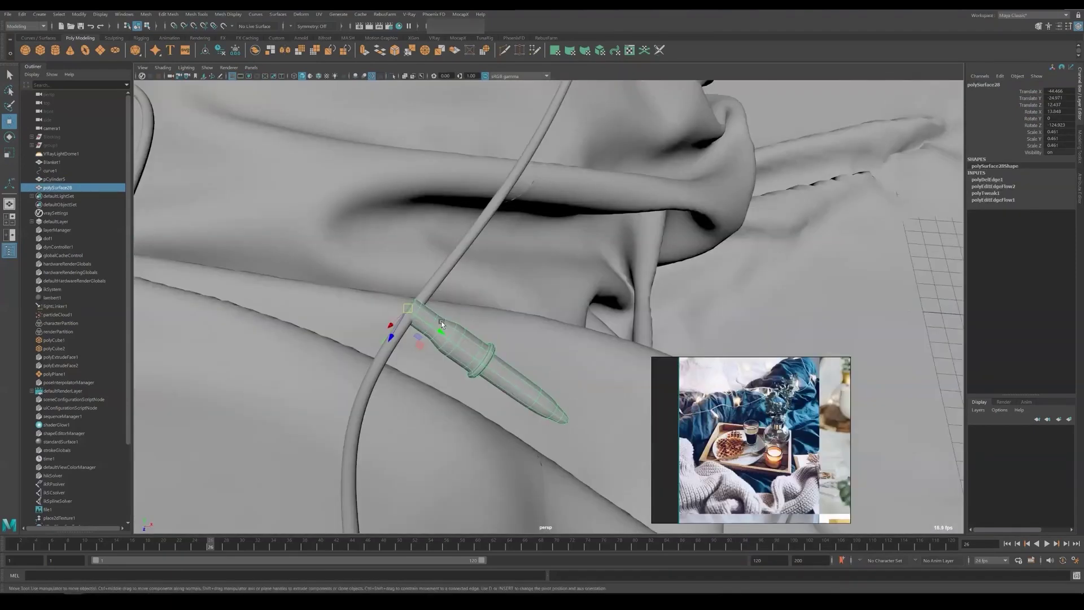
{"action": "key", "text": "q"}
{"action": "left_click", "coordinate": [446, 336]}
{"action": "left_click", "coordinate": [466, 320]}
{"action": "key", "text": "w"}
{"action": "left_click_drag", "start_coordinate": [466, 319], "coordinate": [497, 319], "text": "alt"}
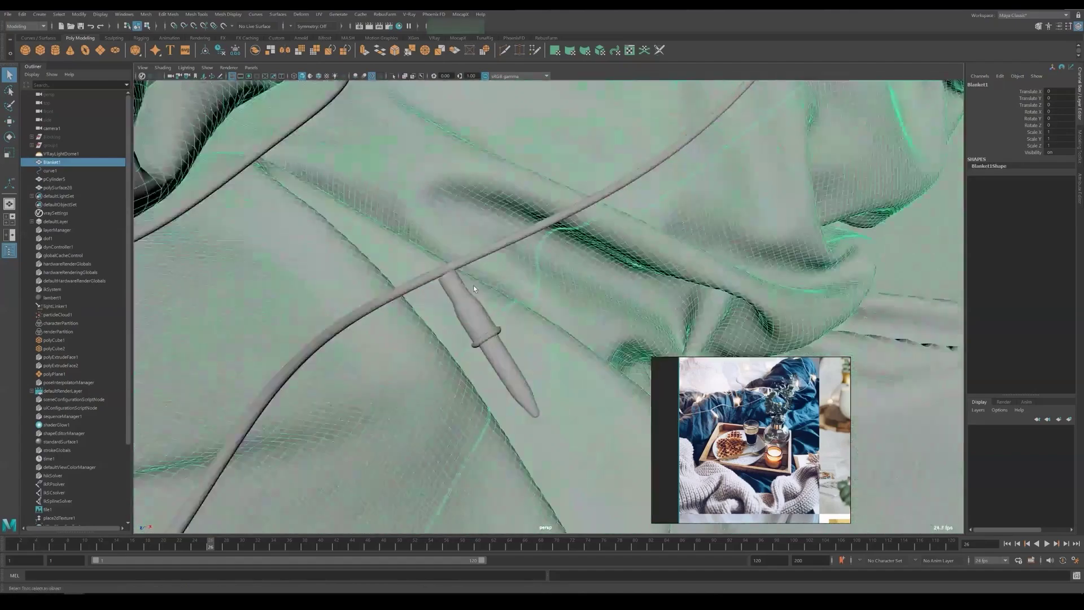
Bevel the cable edges under the bulb and delete the faces where the socket joins.
{"action": "left_click", "coordinate": [455, 280]}
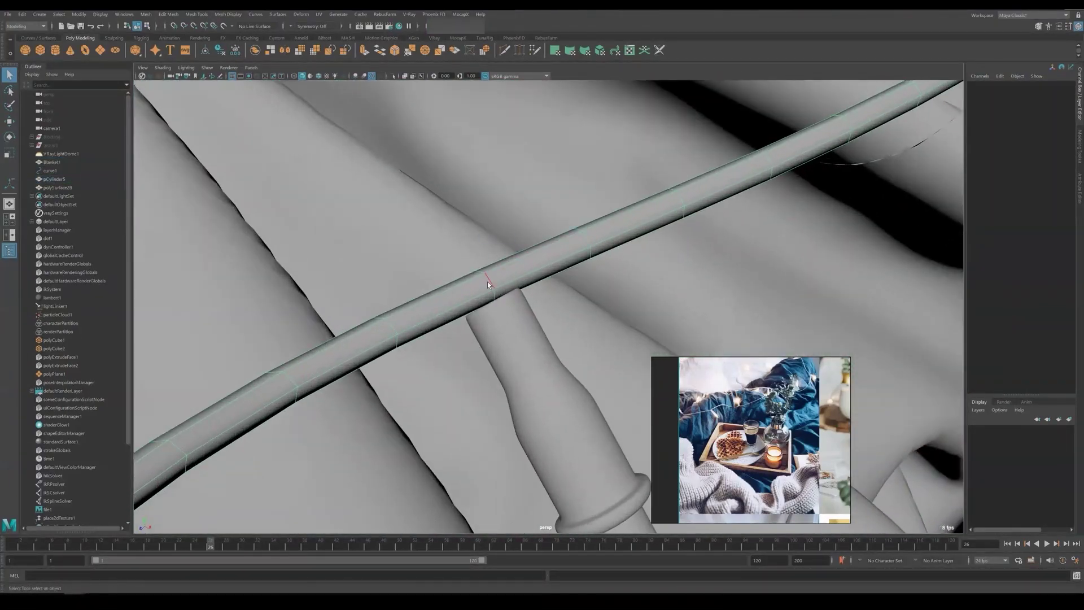
{"action": "key", "text": "ctrl+b"}
{"action": "key", "text": "ctrl+a"}
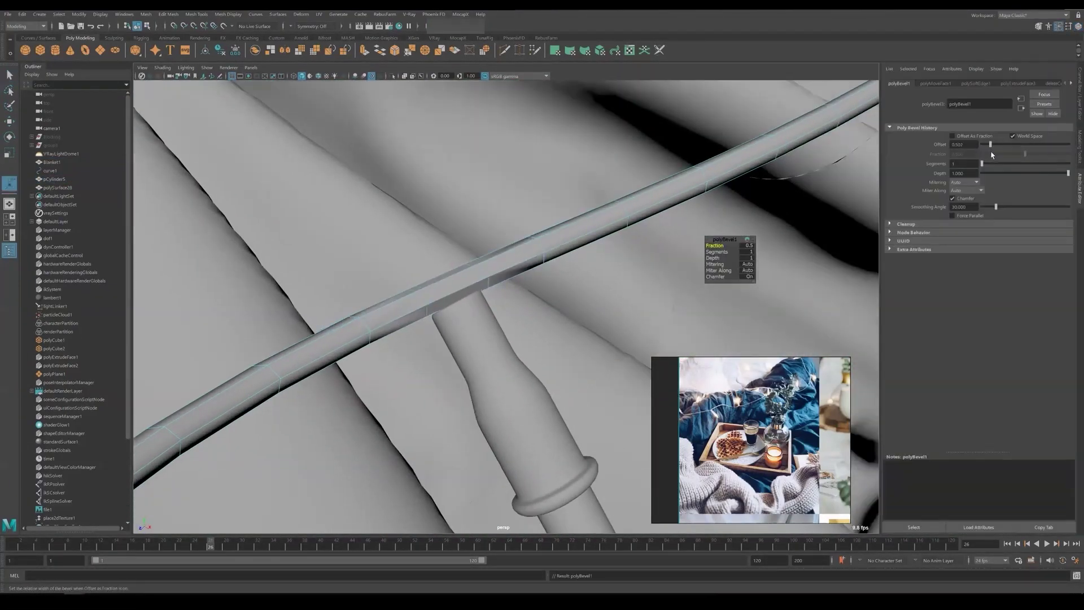
{"action": "right_click", "coordinate": [436, 245]}
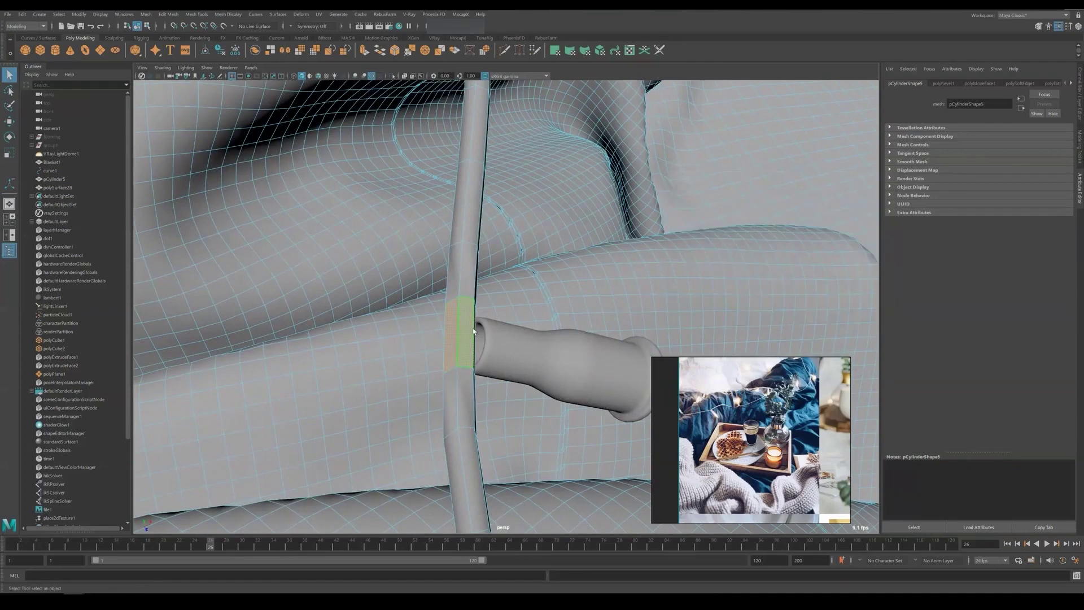
{"action": "key", "text": "Delete"}
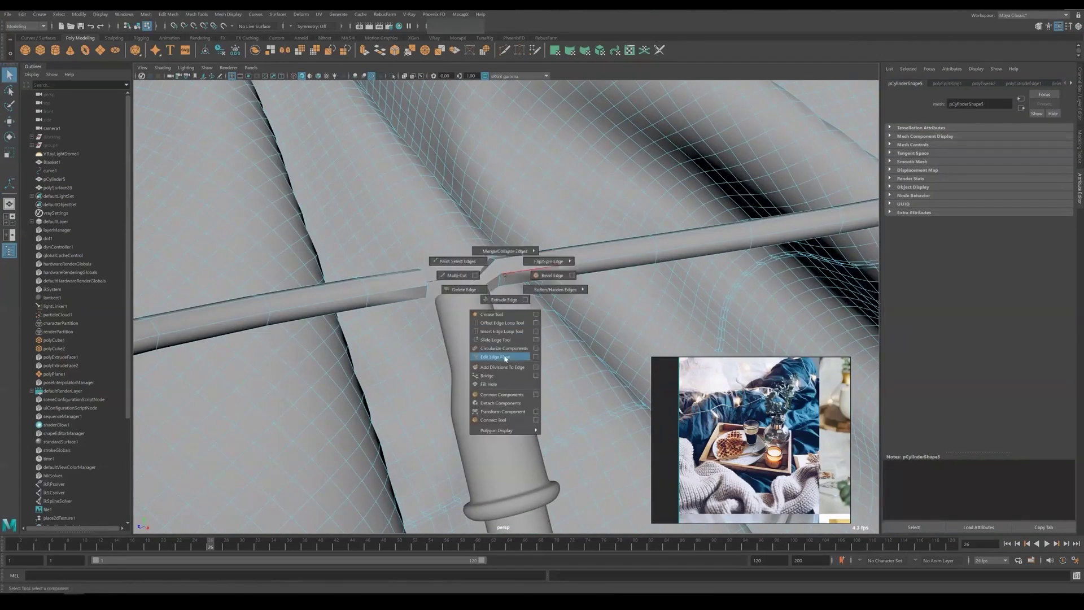
Extrude the open cable edges into the bulb base and even out their edge flow.
{"action": "left_click", "coordinate": [505, 358]}
{"action": "key", "text": "w"}
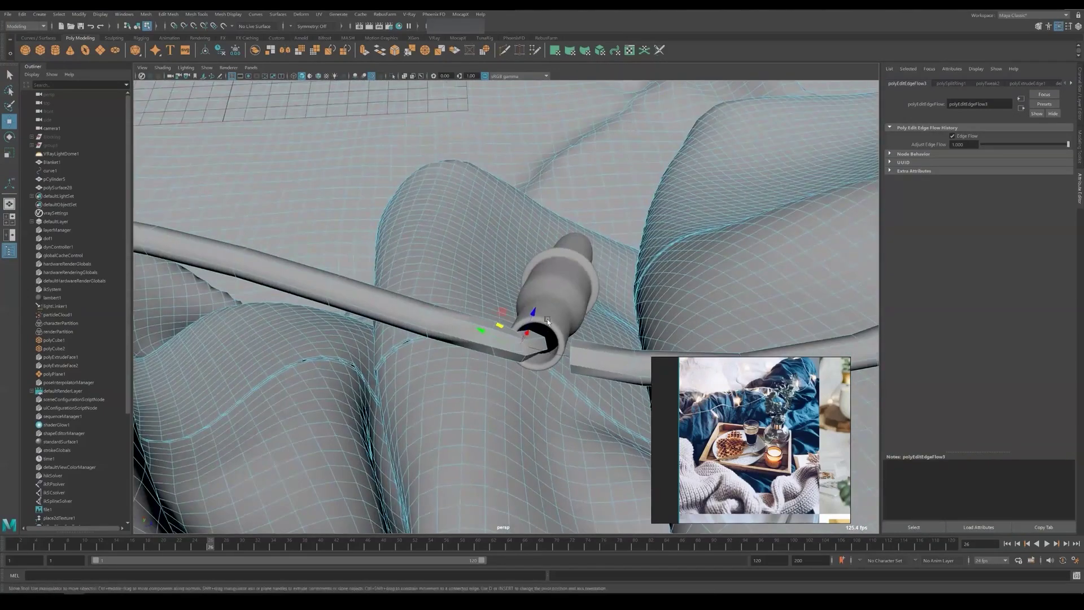
{"action": "key", "text": "ctrl+e"}
{"action": "key", "text": "e"}
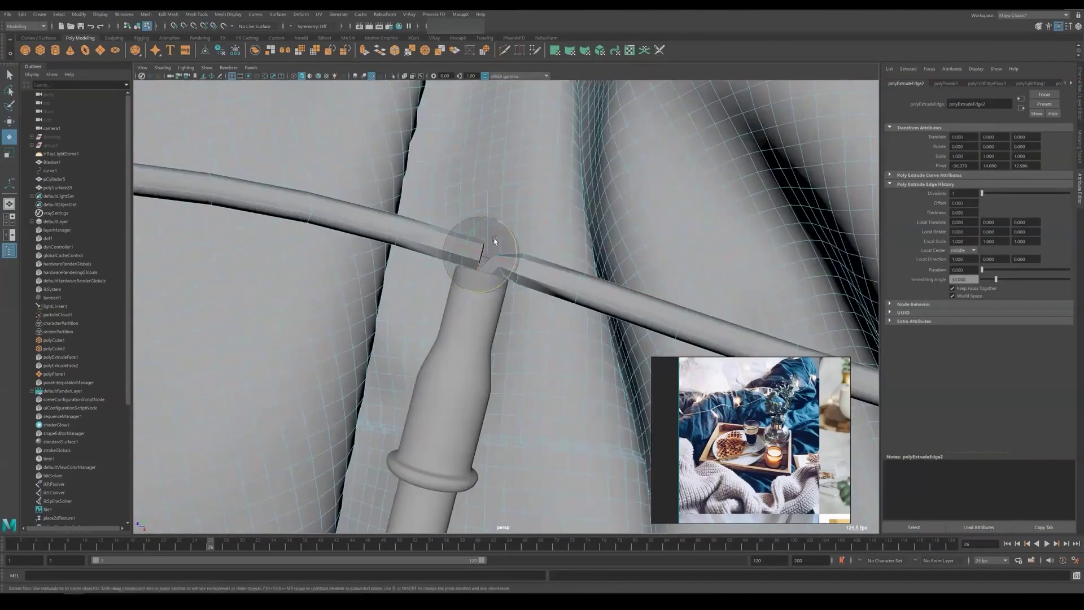
{"action": "left_click_drag", "start_coordinate": [526, 244], "coordinate": [509, 264], "text": "alt"}
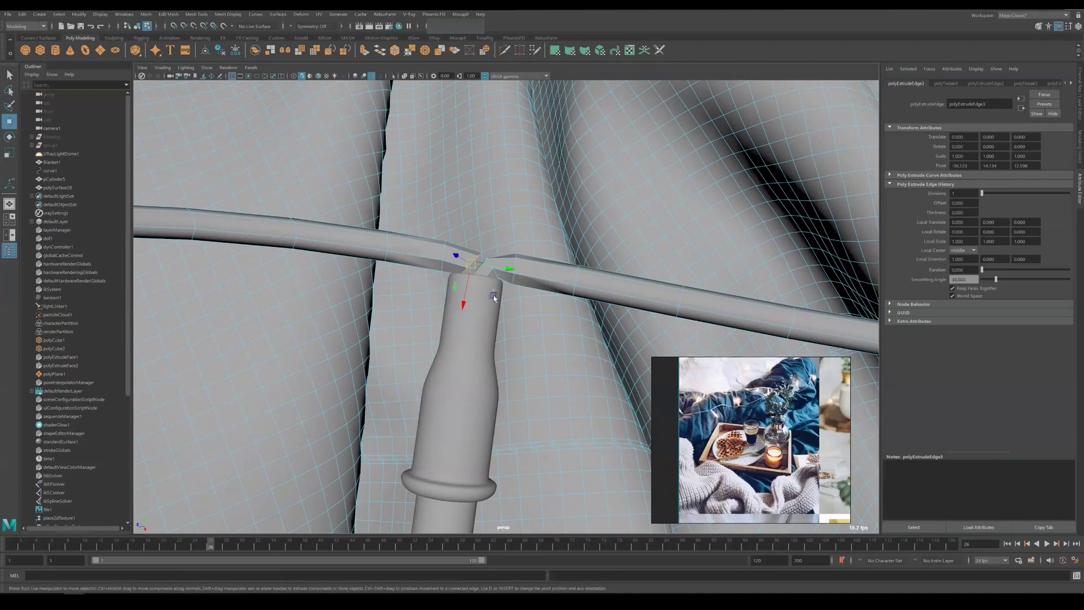
{"action": "left_click_drag", "start_coordinate": [472, 296], "coordinate": [517, 296], "text": "alt"}
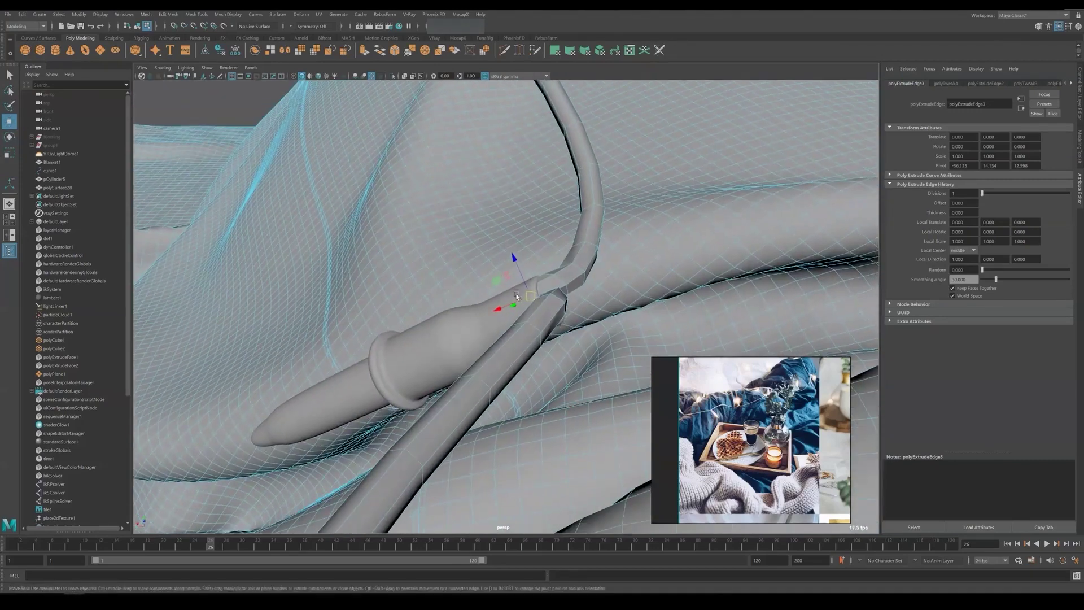
Return to object mode and reselect the wire tube near the junction.
{"action": "right_click_drag", "start_coordinate": [557, 280], "coordinate": [559, 271]}
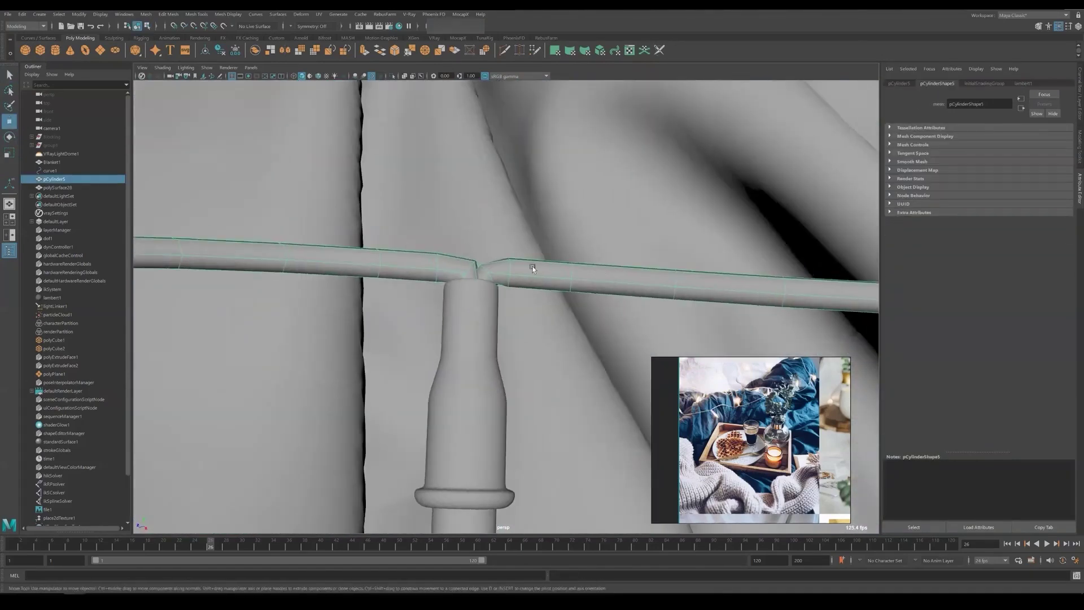
{"action": "scroll", "coordinate": [533, 267], "scroll_direction": "down", "scroll_amount": 5}
{"action": "scroll", "coordinate": [525, 274], "scroll_direction": "up", "scroll_amount": 5}
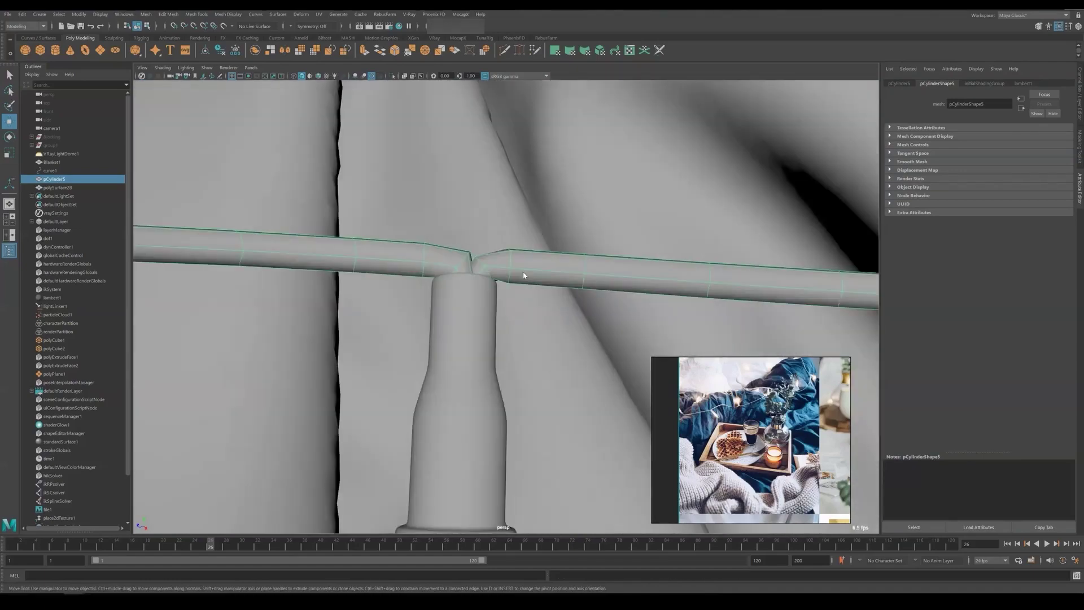
{"action": "key", "text": "q"}
{"action": "right_click", "coordinate": [355, 248]}
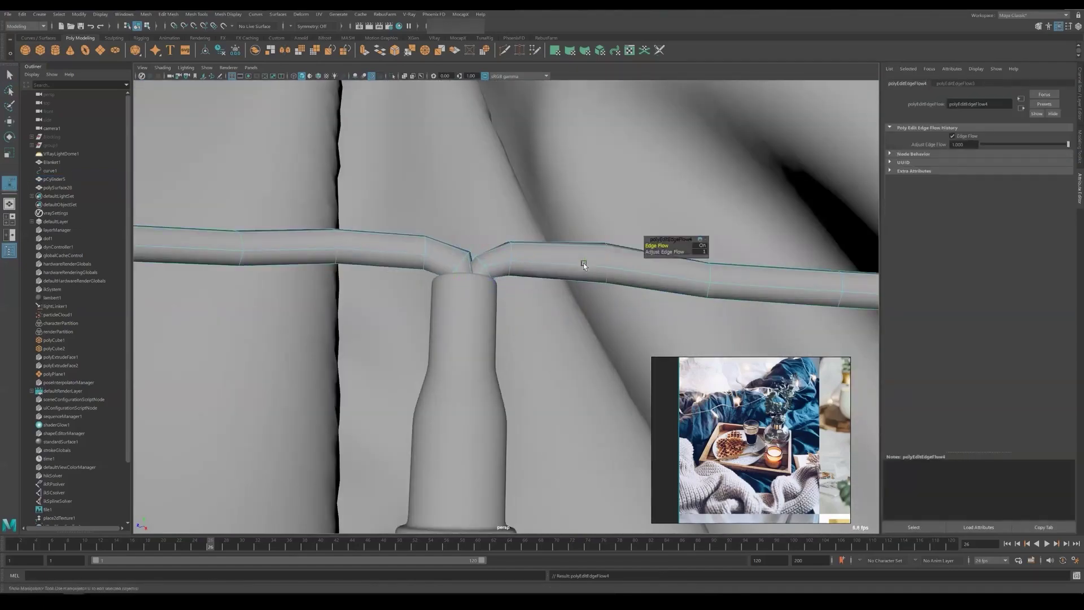
{"action": "right_click_drag", "start_coordinate": [581, 259], "coordinate": [576, 283]}
{"action": "scroll", "coordinate": [540, 286], "scroll_direction": "down", "scroll_amount": 3}
{"action": "left_click_drag", "start_coordinate": [539, 283], "coordinate": [516, 270], "text": "alt"}
{"action": "left_click", "coordinate": [447, 310]}
Undo the last two changes and look through the render camera.
{"action": "key", "text": "ctrl+z"}
{"action": "key", "text": "ctrl+z"}
{"action": "key", "text": "ctrl+z"}
{"action": "key", "text": "ctrl+z"}
{"action": "key", "text": "ctrl+z"}
{"action": "key", "text": "ctrl+z"}
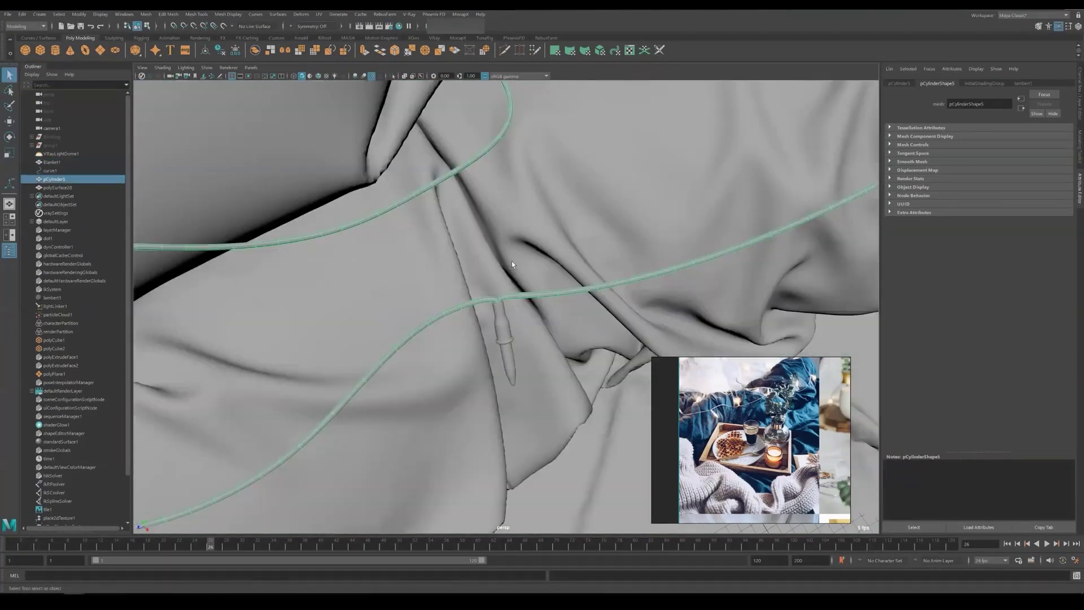
{"action": "key", "text": "ctrl+z"}
{"action": "key", "text": "ctrl+z"}
{"action": "key", "text": "ctrl+z"}
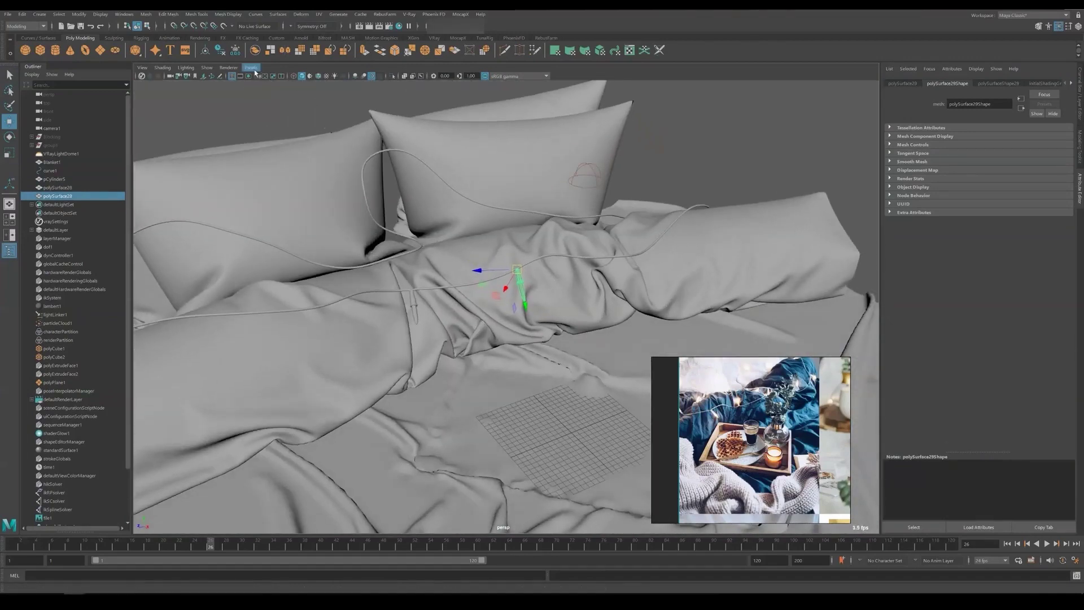
{"action": "left_click", "coordinate": [252, 68]}
{"action": "left_click", "coordinate": [395, 90]}
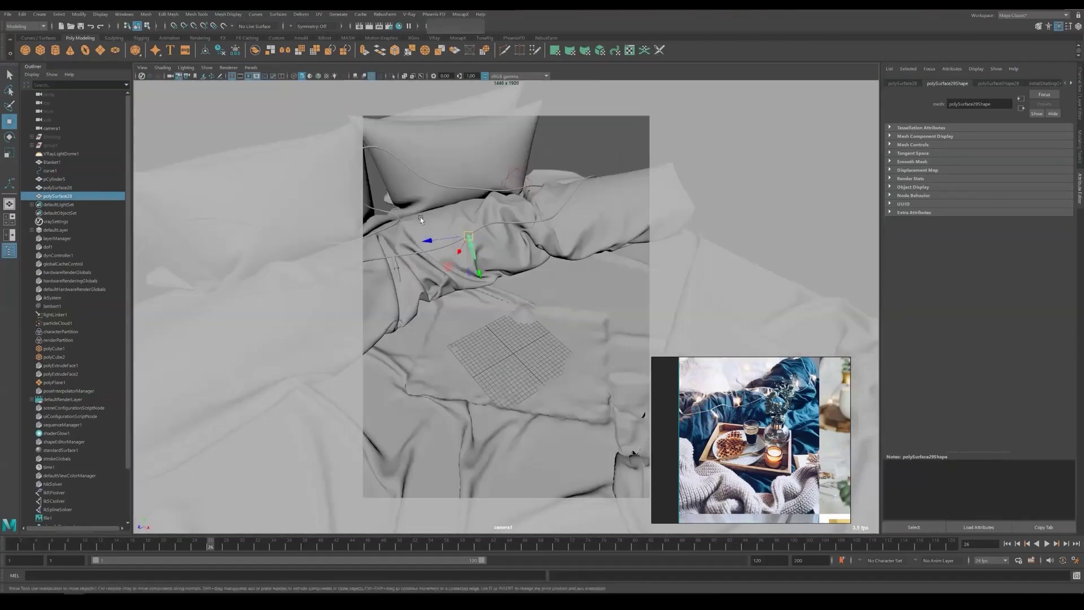
Extrude a branch from the wire edges toward the next bulb, checking the junction in wireframe.
{"action": "key", "text": "shift+z"}
{"action": "key", "text": "shift+z"}
{"action": "key", "text": "shift+z"}
{"action": "key", "text": "shift+z"}
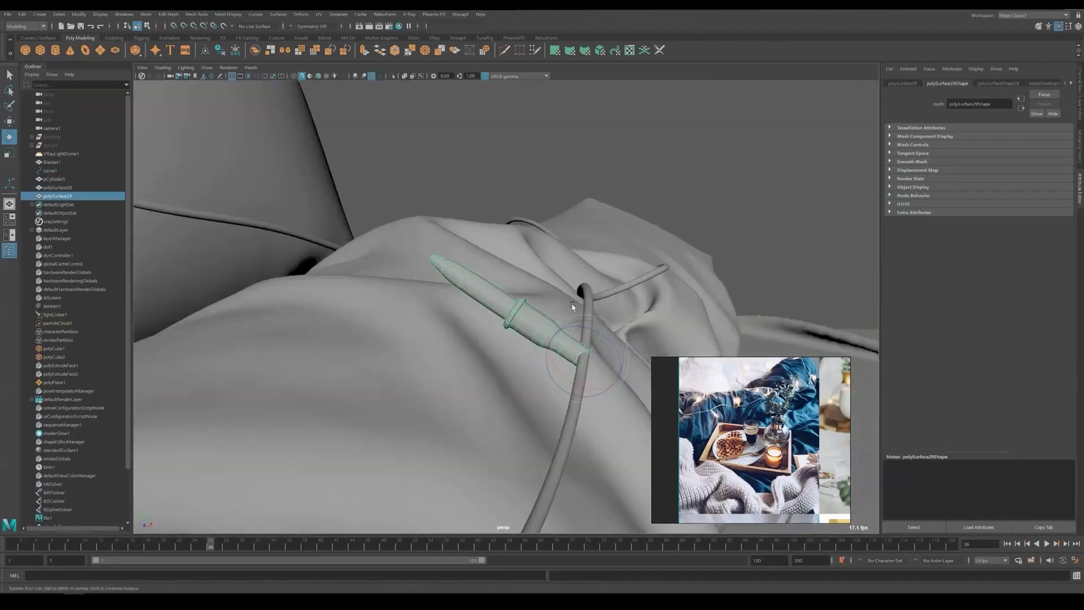
{"action": "key", "text": "shift+z"}
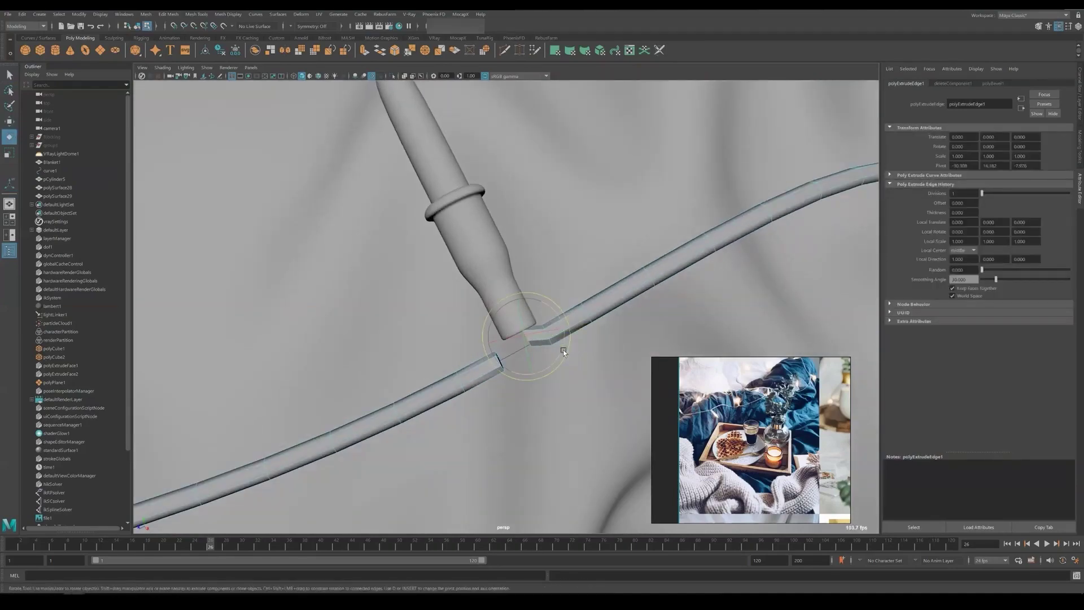
{"action": "key", "text": "shift+z"}
{"action": "key", "text": "shift+z"}
{"action": "key", "text": "shift+z"}
{"action": "key", "text": "shift+z"}
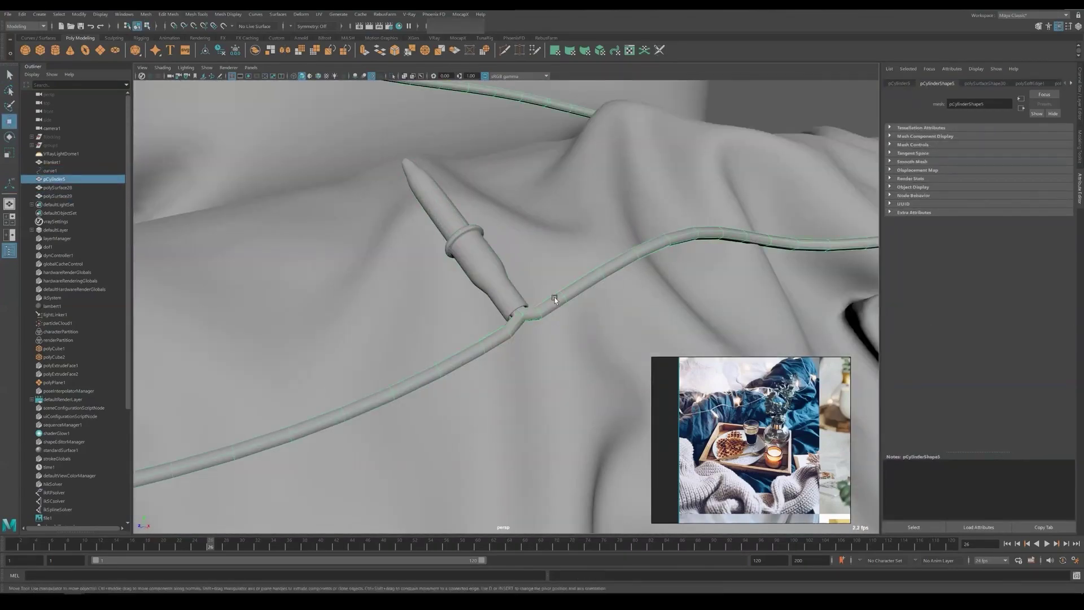
{"action": "key", "text": "shift+z"}
{"action": "key", "text": "shift+z"}
{"action": "key", "text": "shift+z"}
{"action": "key", "text": "shift+z"}
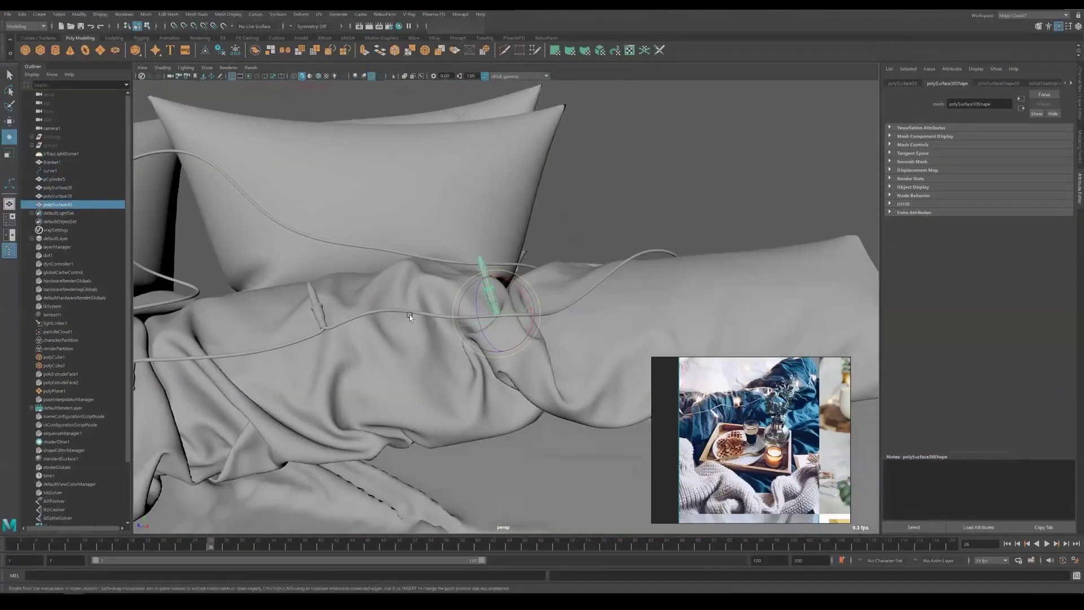
{"action": "key", "text": "shift+z"}
{"action": "key", "text": "shift+z"}
{"action": "key", "text": "shift+z"}
{"action": "key", "text": "shift+z"}
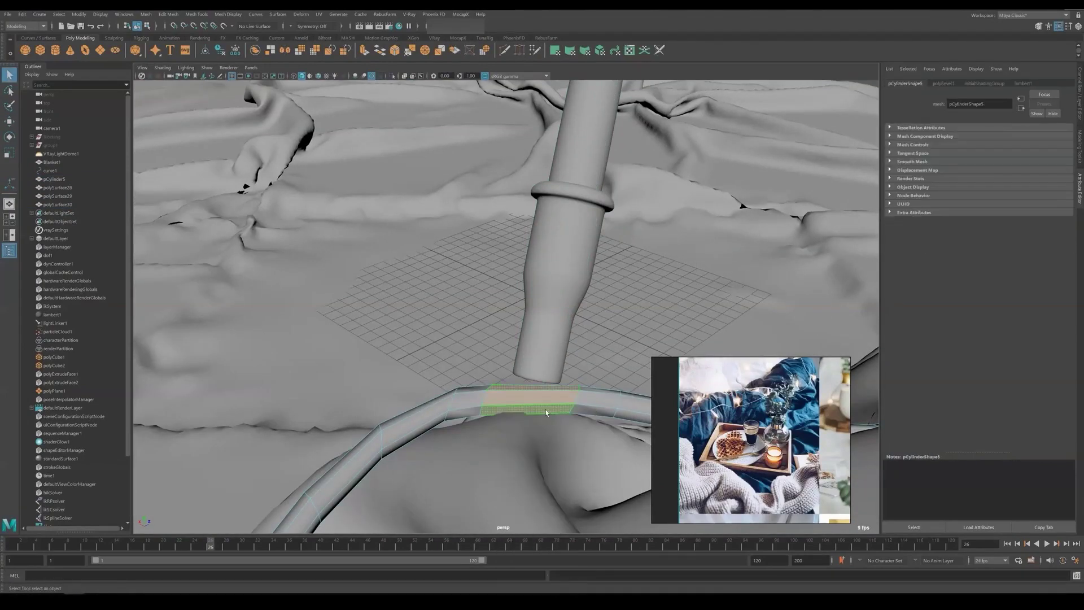
{"action": "key", "text": "4"}
{"action": "key", "text": "5"}
Isolate the wire and newly added bulbs to position them along the cable.
{"action": "key", "text": "shift+z"}
{"action": "key", "text": "shift+z"}
{"action": "key", "text": "shift+z"}
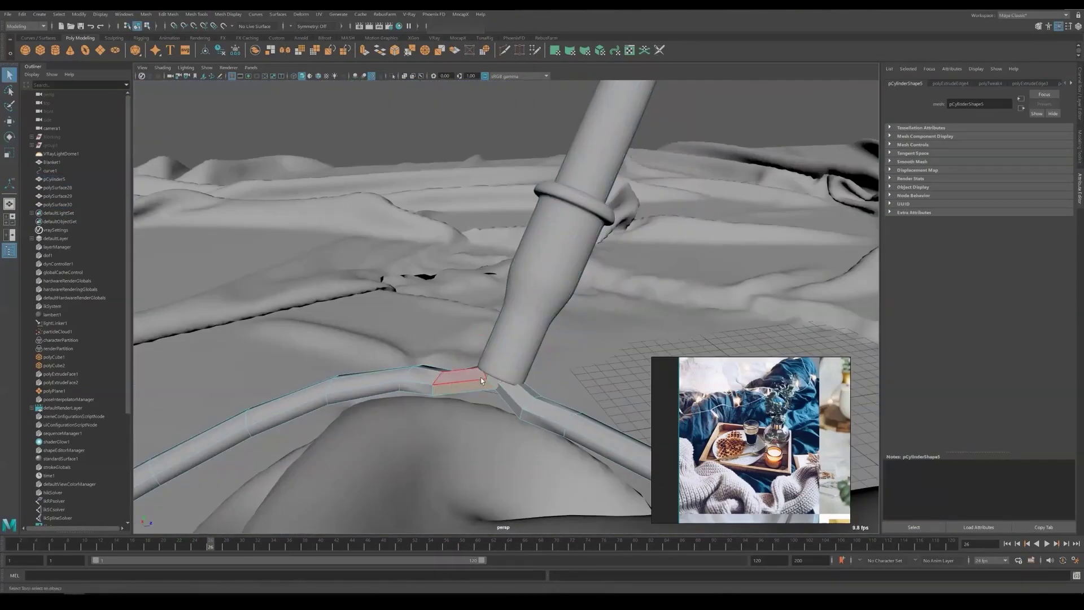
{"action": "key", "text": "F8"}
{"action": "key", "text": "w"}
{"action": "key", "text": "shift+z"}
{"action": "key", "text": "shift+z"}
{"action": "key", "text": "shift+z"}
{"action": "key", "text": "shift+z"}
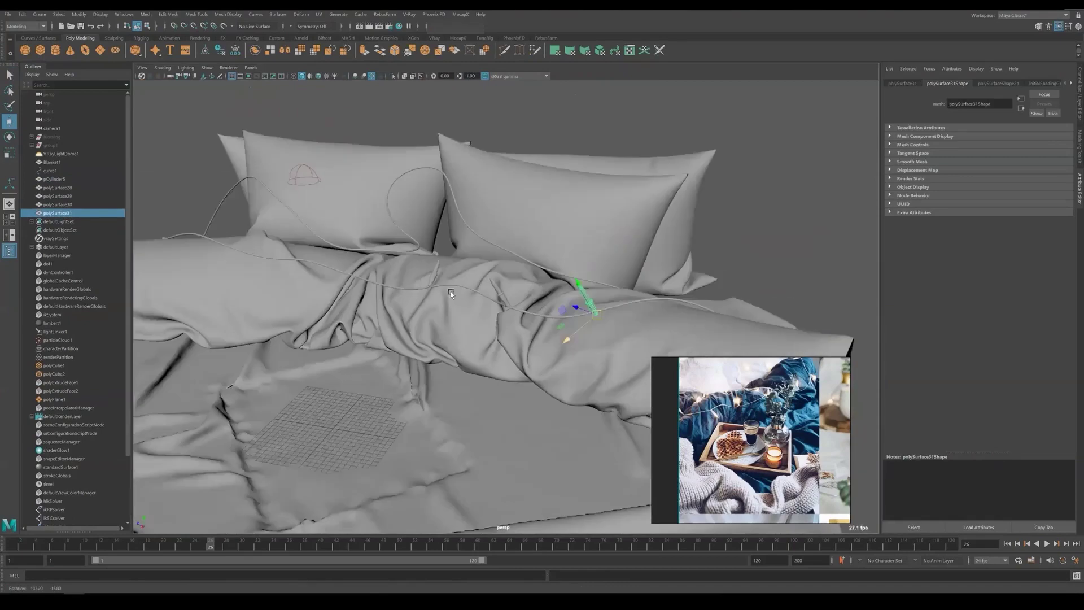
{"action": "key", "text": "shift+z"}
{"action": "key", "text": "shift+z"}
{"action": "key", "text": "shift+z"}
{"action": "key", "text": "shift+z"}
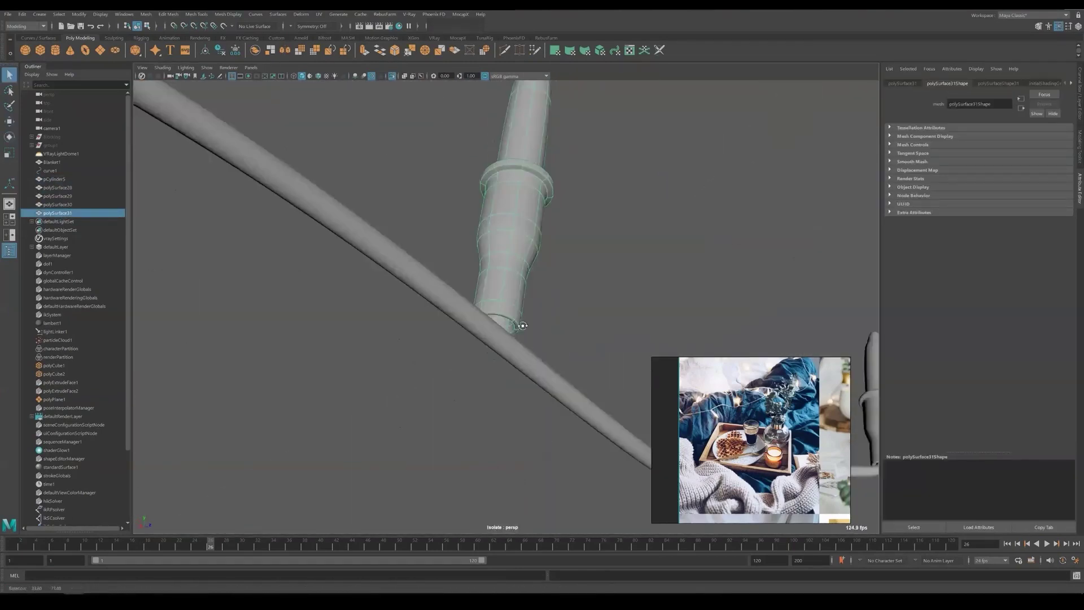
{"action": "key", "text": "shift+z"}
{"action": "key", "text": "shift+z"}
{"action": "key", "text": "shift+z"}
{"action": "key", "text": "shift+z"}
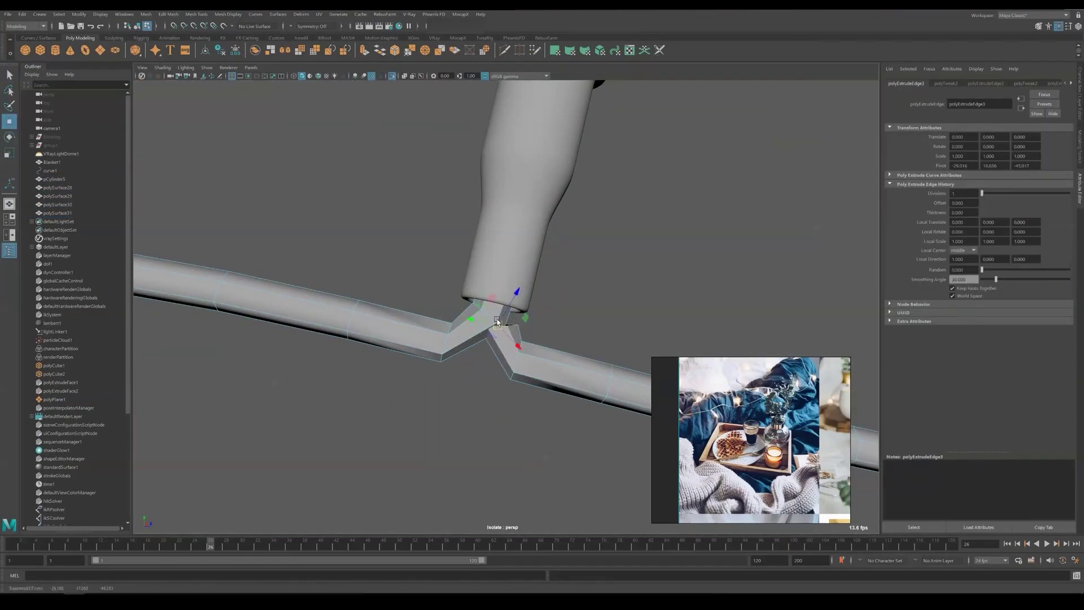
{"action": "key", "text": "shift+z"}
{"action": "key", "text": "shift+z"}
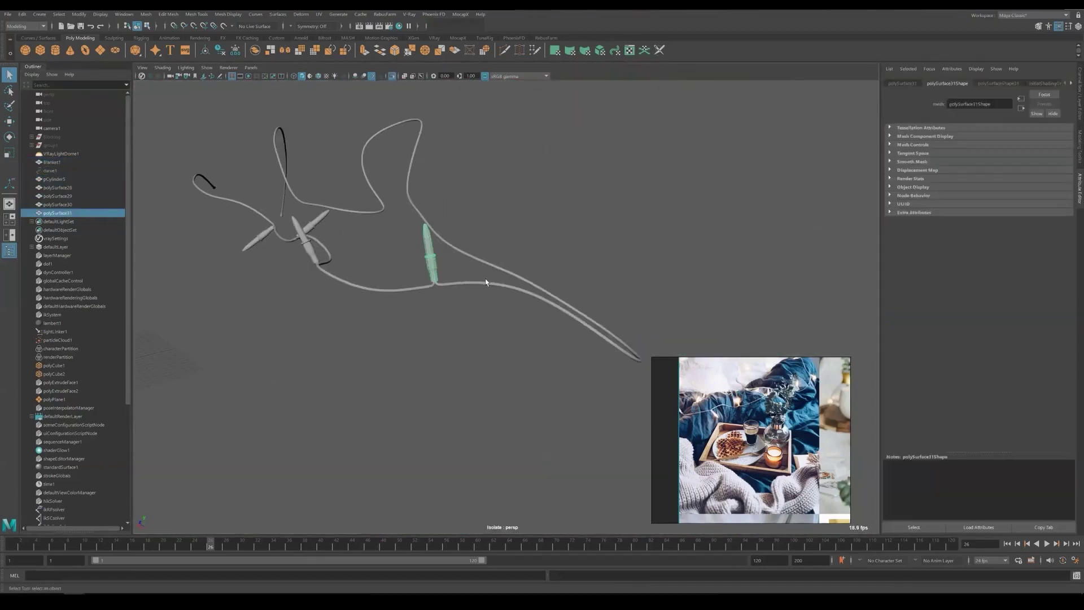
Extrude another wire branch and duplicate a bulb for the next wire spot.
{"action": "key", "text": "shift+z"}
{"action": "key", "text": "shift+z"}
{"action": "key", "text": "shift+z"}
{"action": "key", "text": "shift+z"}
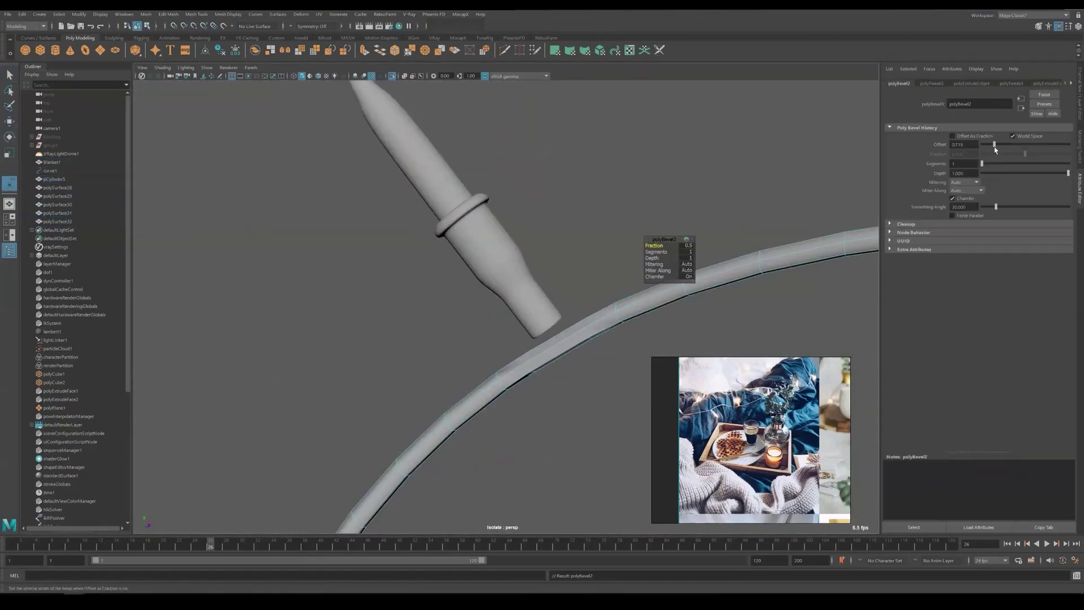
{"action": "key", "text": "shift+z"}
{"action": "key", "text": "shift+z"}
{"action": "key", "text": "shift+z"}
{"action": "key", "text": "shift+z"}
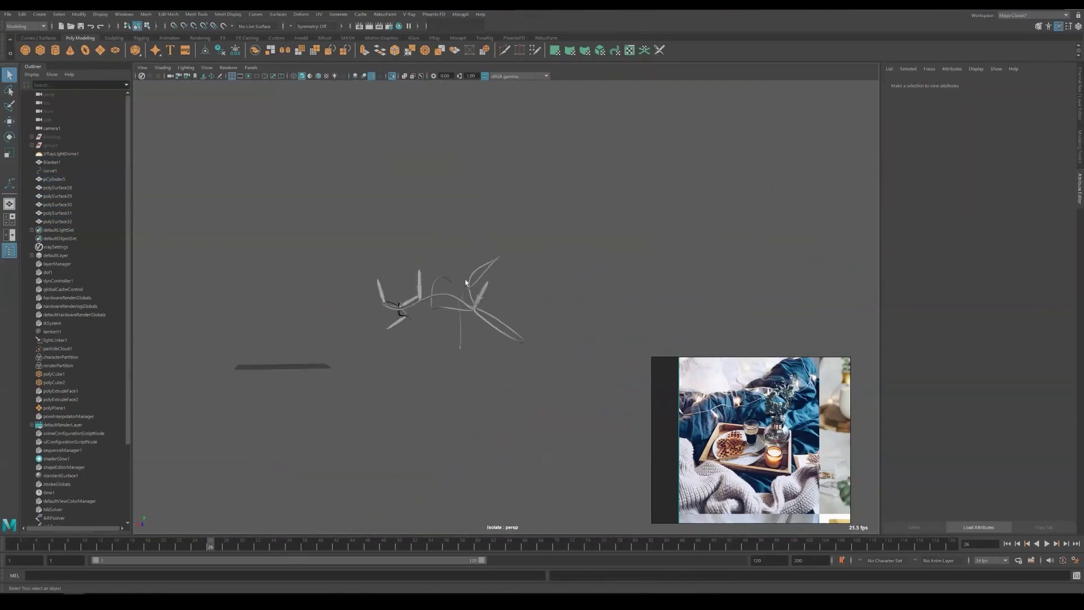
{"action": "key", "text": "shift+z"}
{"action": "key", "text": "shift+z"}
{"action": "key", "text": "shift+z"}
{"action": "key", "text": "shift+z"}
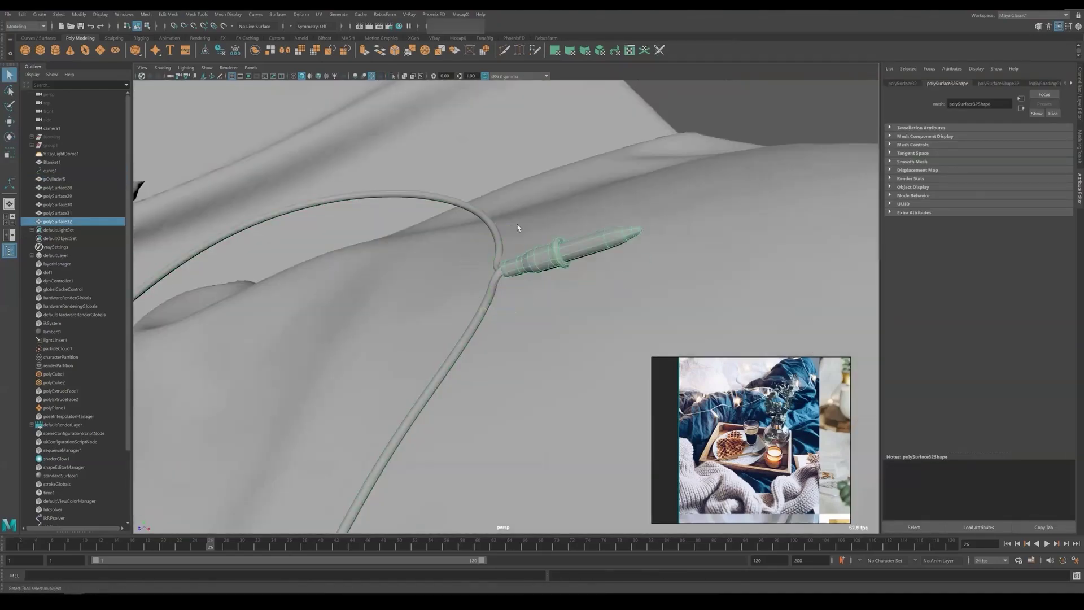
{"action": "key", "text": "shift+z"}
{"action": "key", "text": "shift+z"}
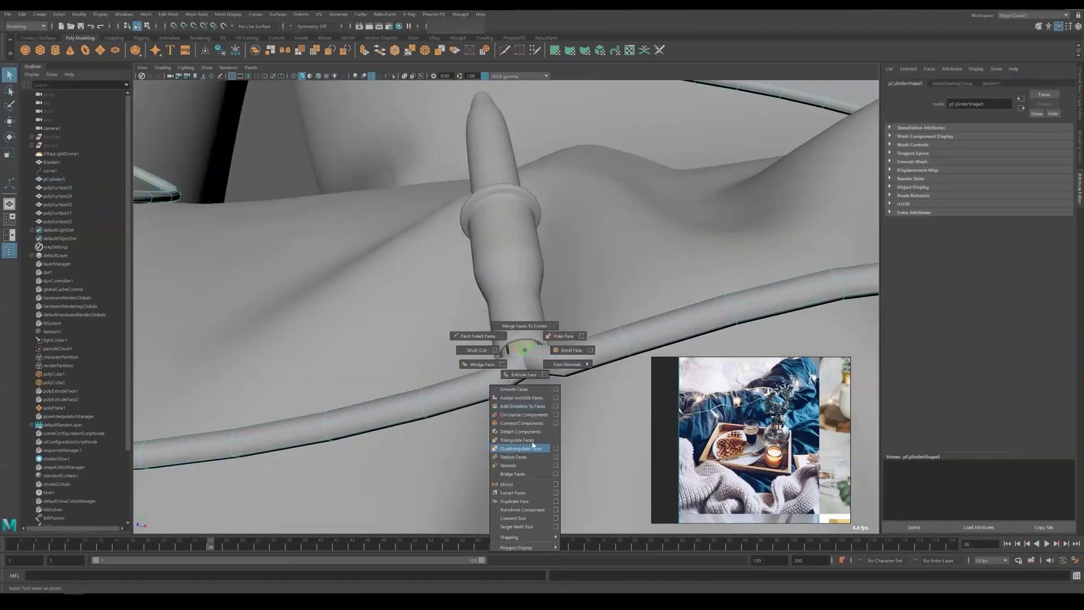
{"action": "key", "text": "shift+z"}
{"action": "key", "text": "shift+z"}
{"action": "key", "text": "shift+z"}
{"action": "key", "text": "shift+z"}
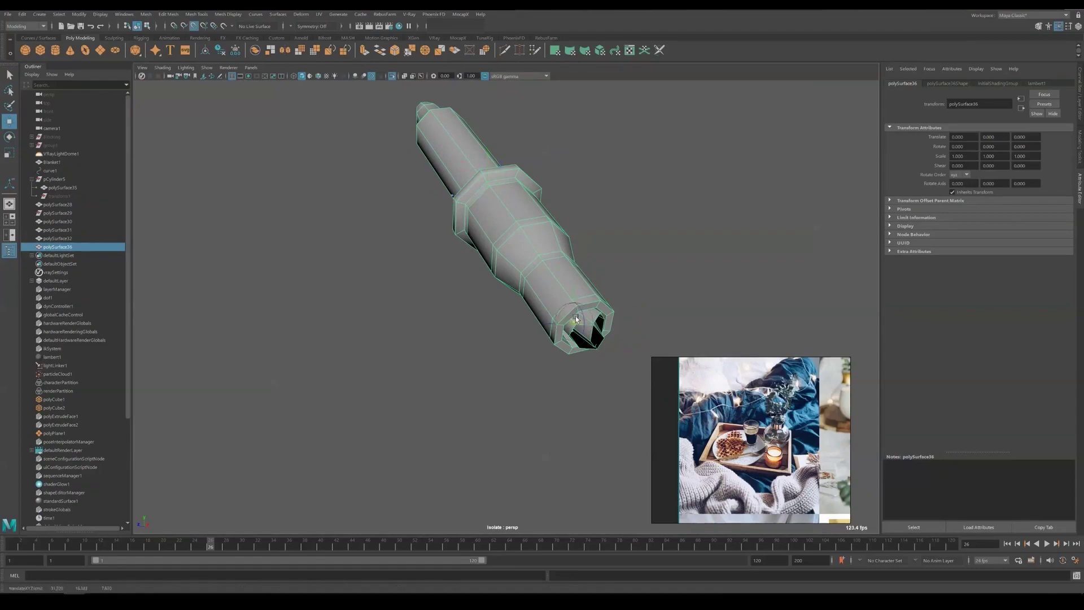
{"action": "key", "text": "shift+z"}
{"action": "key", "text": "shift+z"}
{"action": "key", "text": "shift+z"}
{"action": "key", "text": "shift+z"}
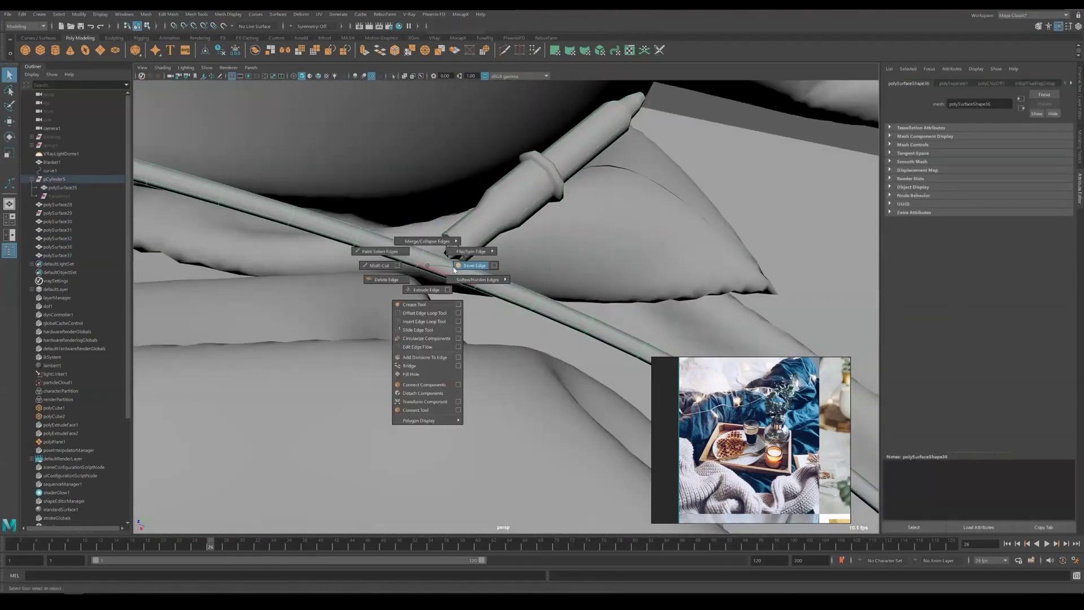
Place the bulb copy, angle its branch into the base, then save and render in V-Ray.
{"action": "left_click_drag", "start_coordinate": [615, 345], "coordinate": [490, 305], "text": "alt"}
{"action": "key", "text": "q"}
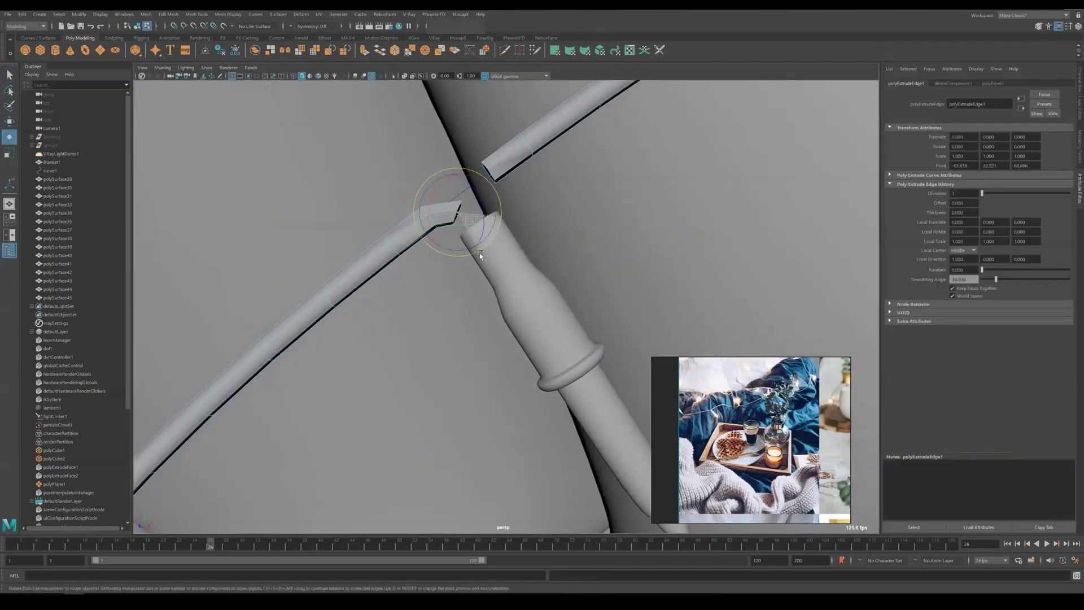
{"action": "left_click_drag", "start_coordinate": [528, 228], "coordinate": [537, 246]}
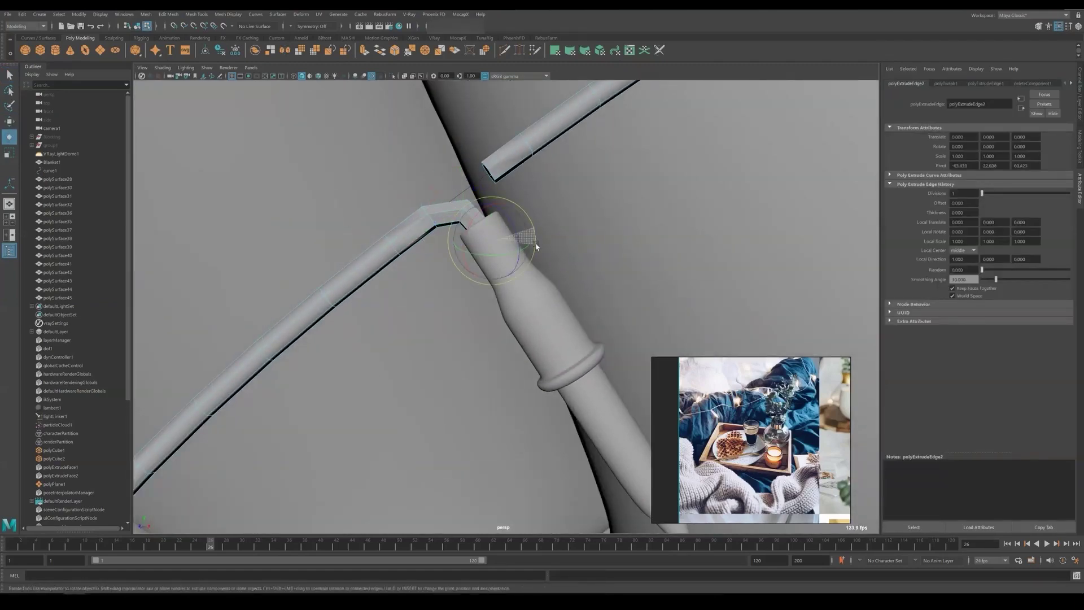
{"action": "key", "text": "ctrl+s"}
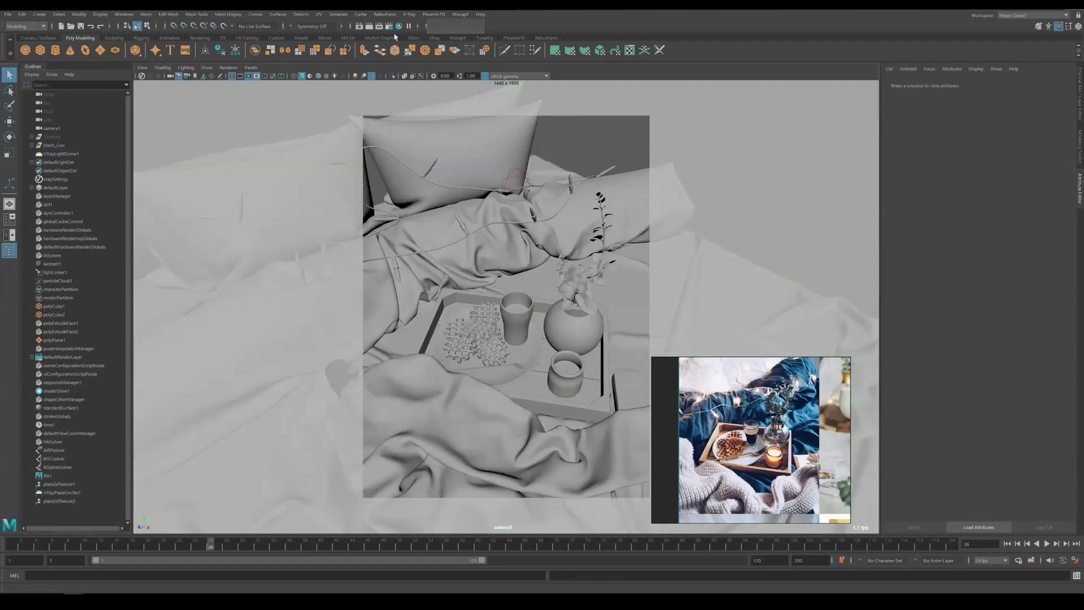
{"action": "left_click", "coordinate": [368, 26]}
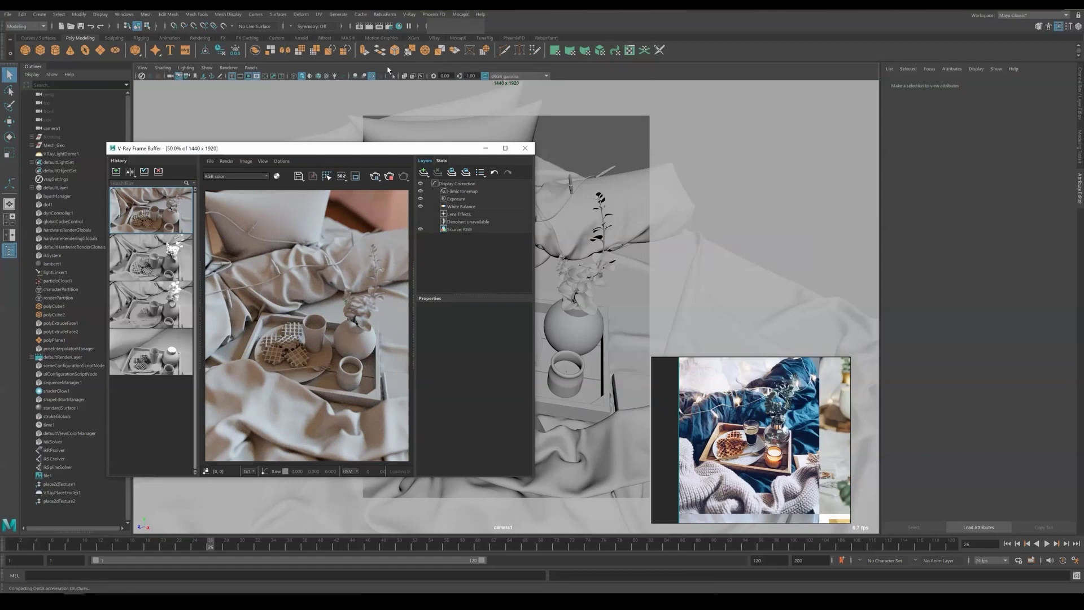
{"action": "scroll", "coordinate": [262, 311], "scroll_direction": "up", "scroll_amount": 2}
{"action": "scroll", "coordinate": [262, 316], "scroll_direction": "down", "scroll_amount": 2}
{"action": "scroll", "coordinate": [262, 326], "scroll_direction": "up", "scroll_amount": 2}
{"action": "scroll", "coordinate": [329, 300], "scroll_direction": "down", "scroll_amount": 2}
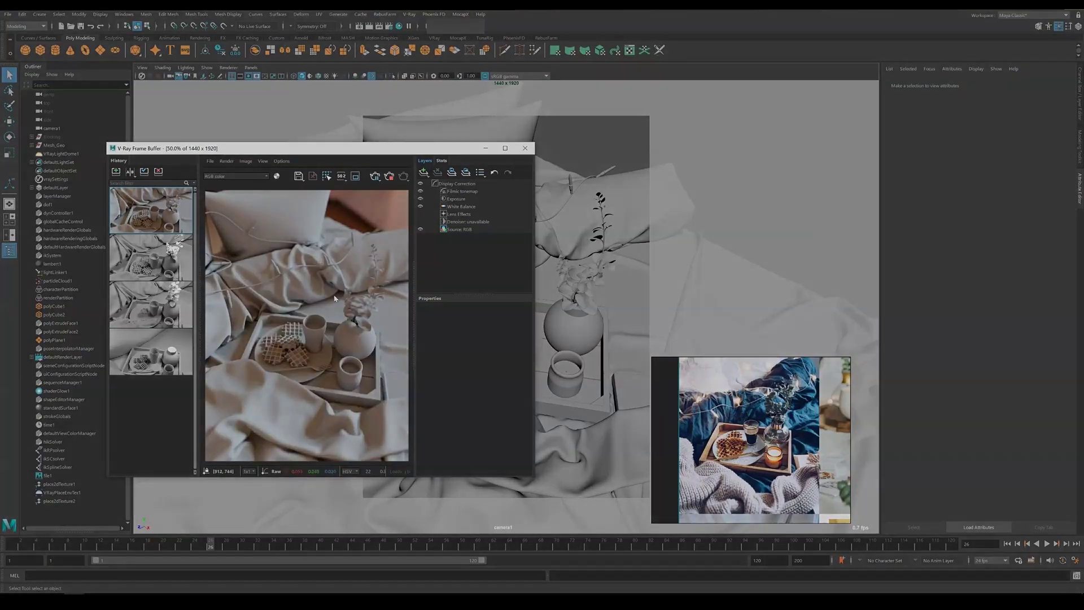